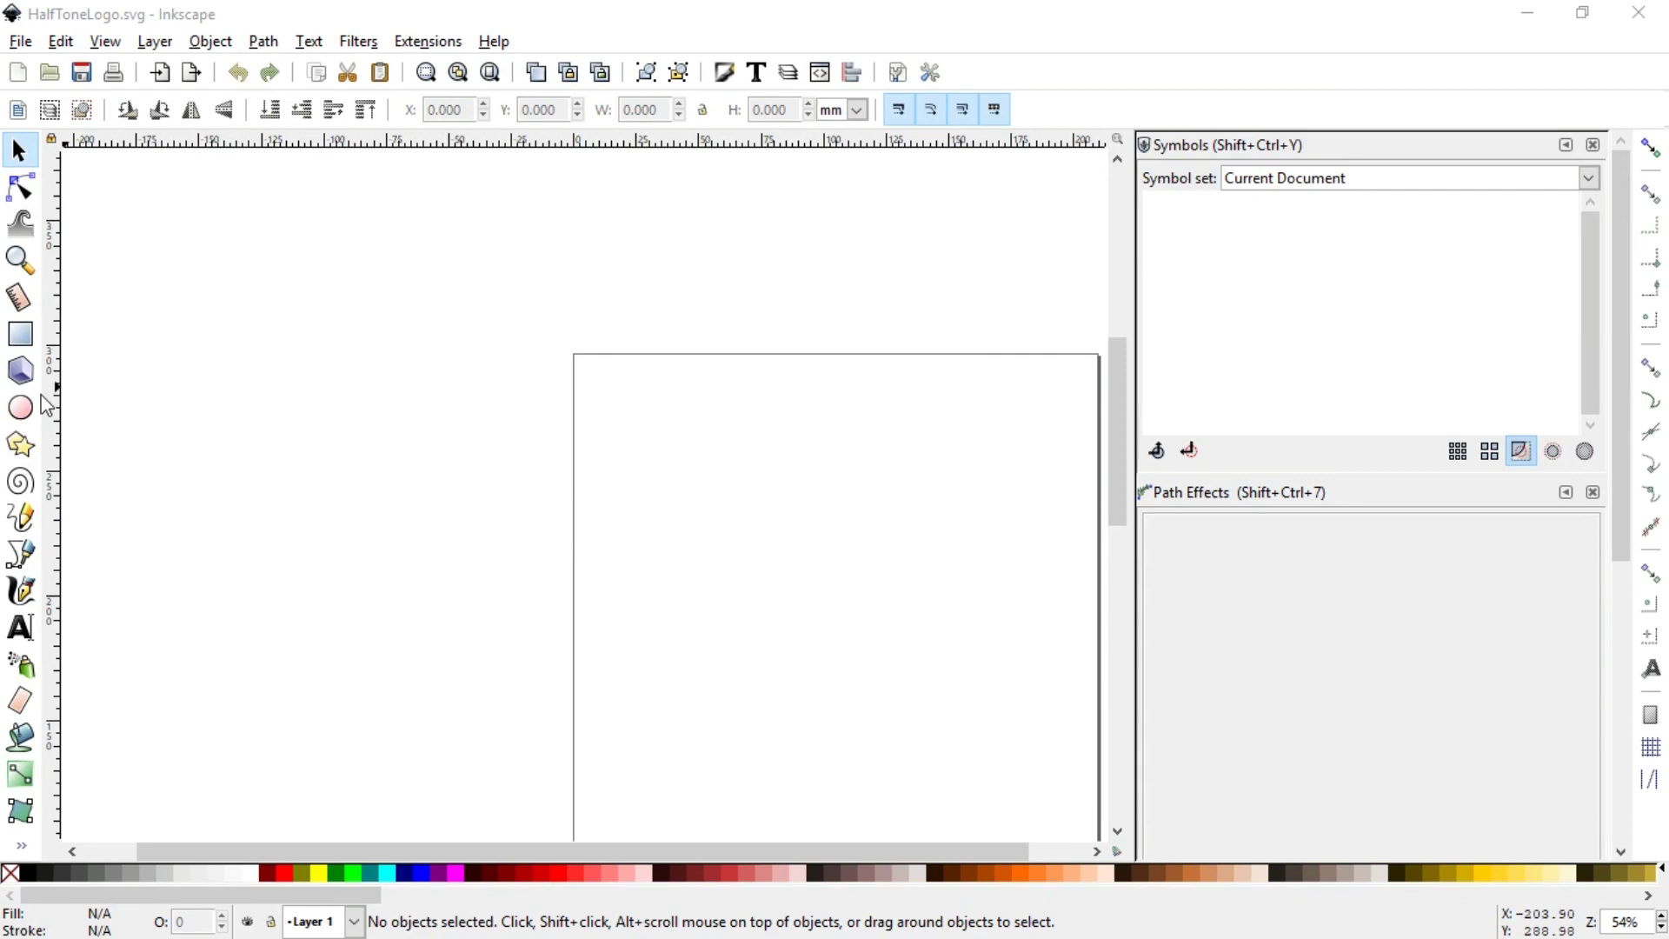
# Draw a red circle, then a rectangle covering its lower part
pyautogui.click(26, 403)
pyautogui.moveTo(729, 518); pyautogui.dragTo(886, 666)
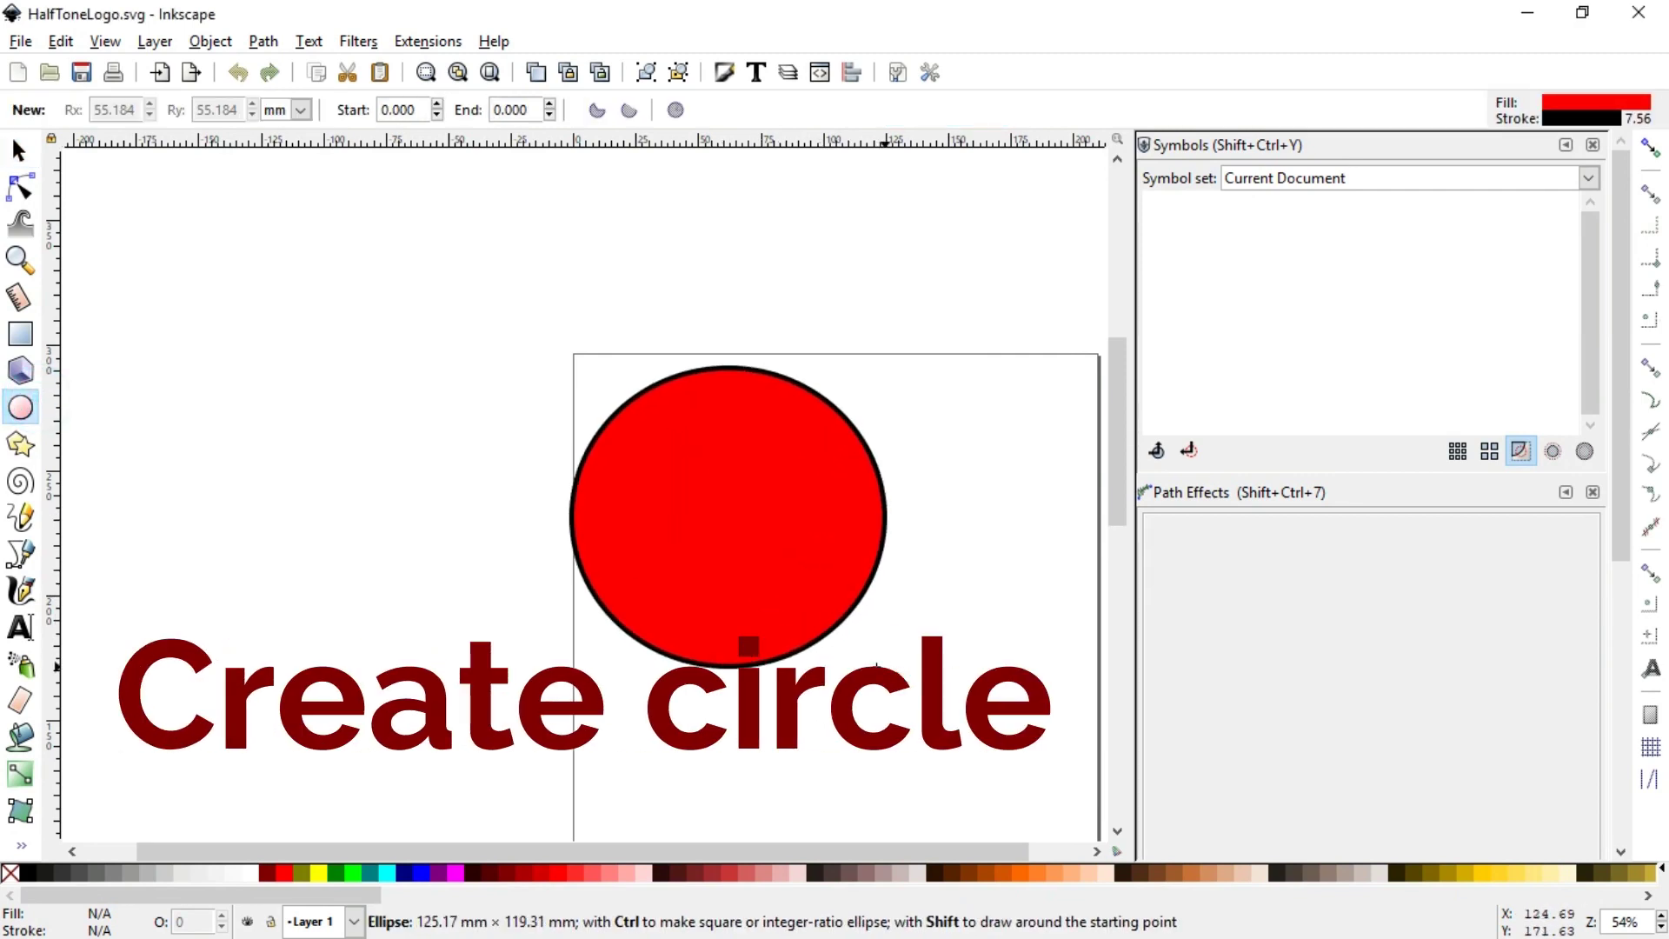
pyautogui.click(20, 333)
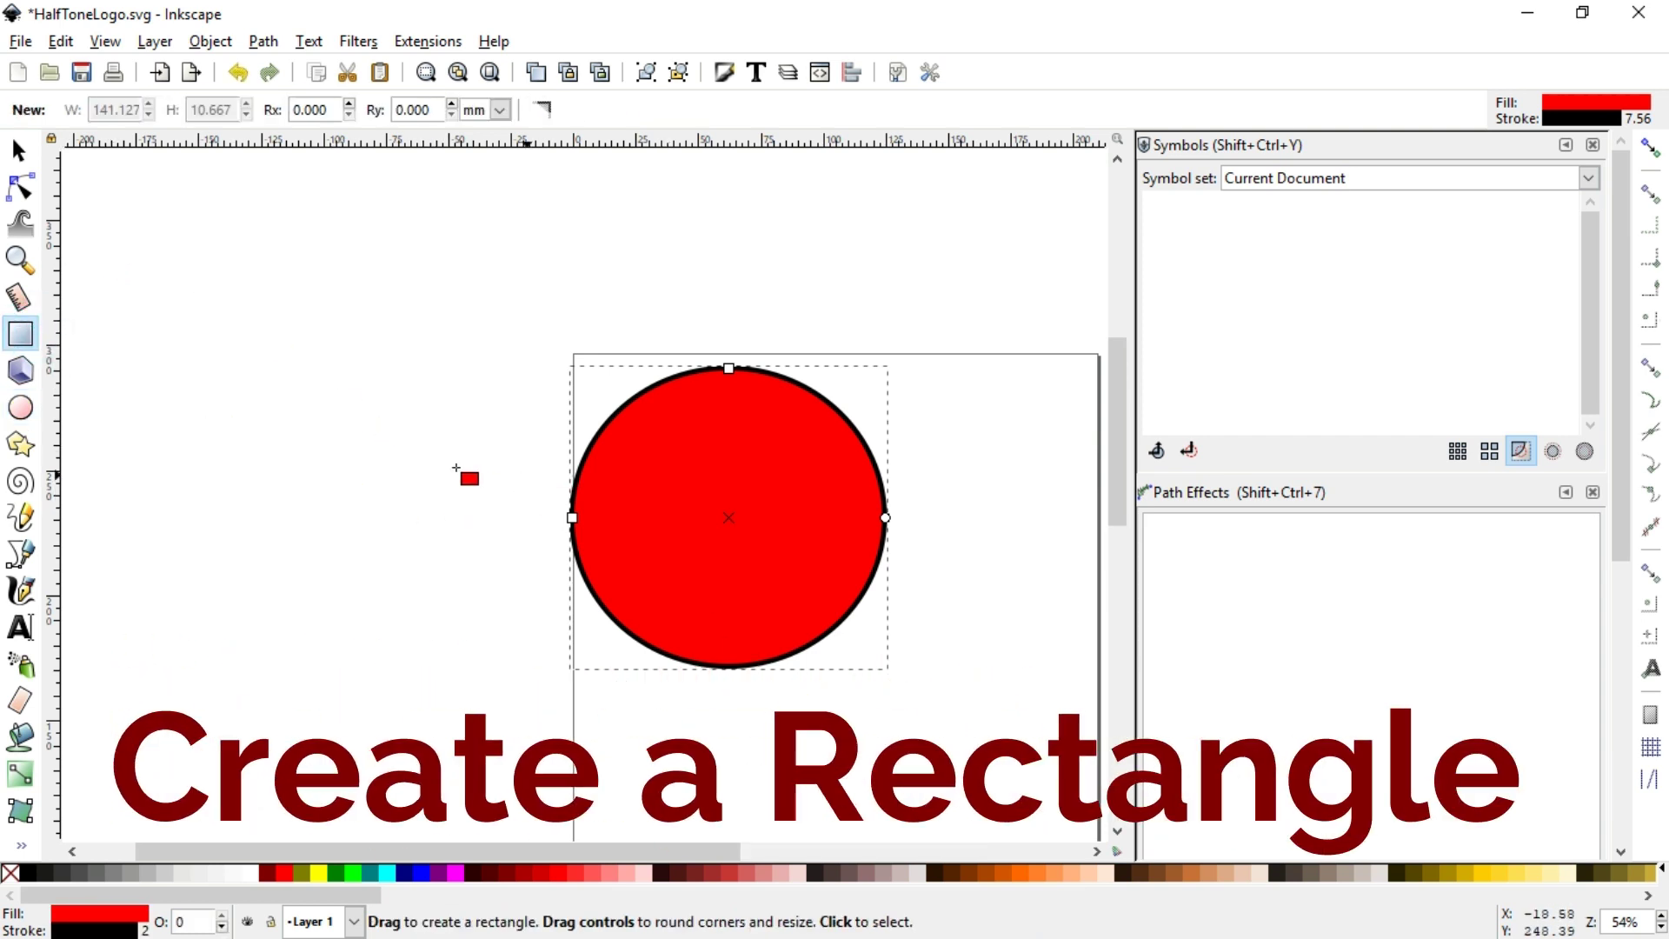
pyautogui.moveTo(423, 467); pyautogui.dragTo(998, 705)
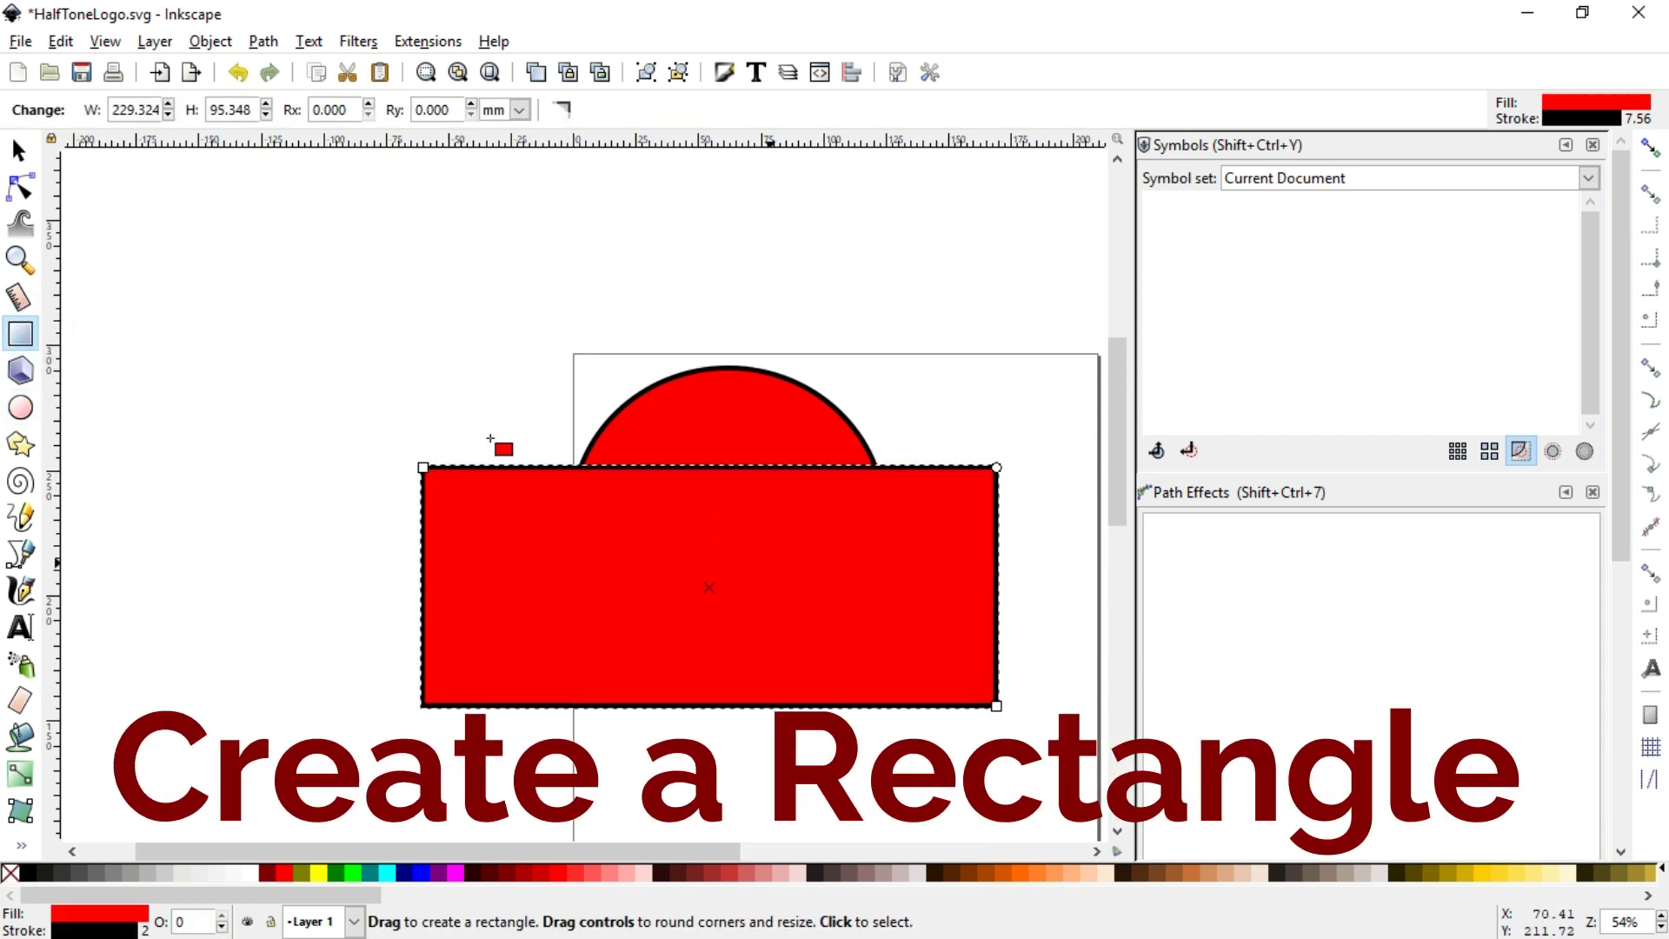
# Widen the ellipse to 158 mm, shift it, and stretch the rectangle down to about 231 × 114 mm
pyautogui.click(19, 150)
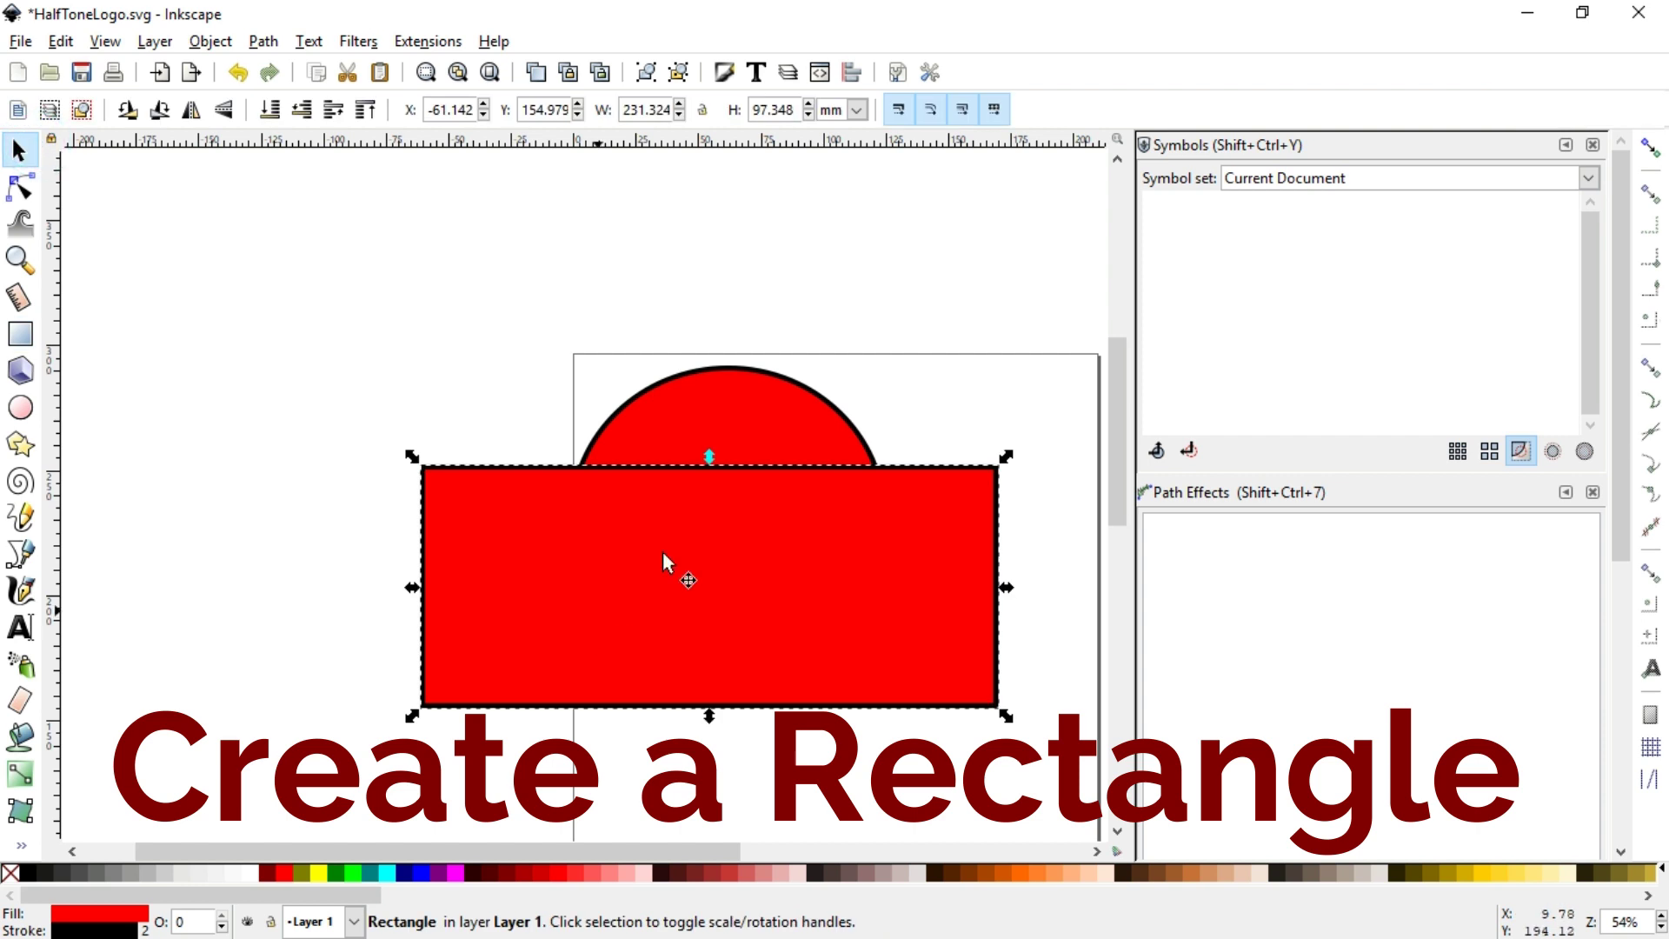
pyautogui.click(756, 416)
pyautogui.moveTo(894, 513); pyautogui.dragTo(974, 550)
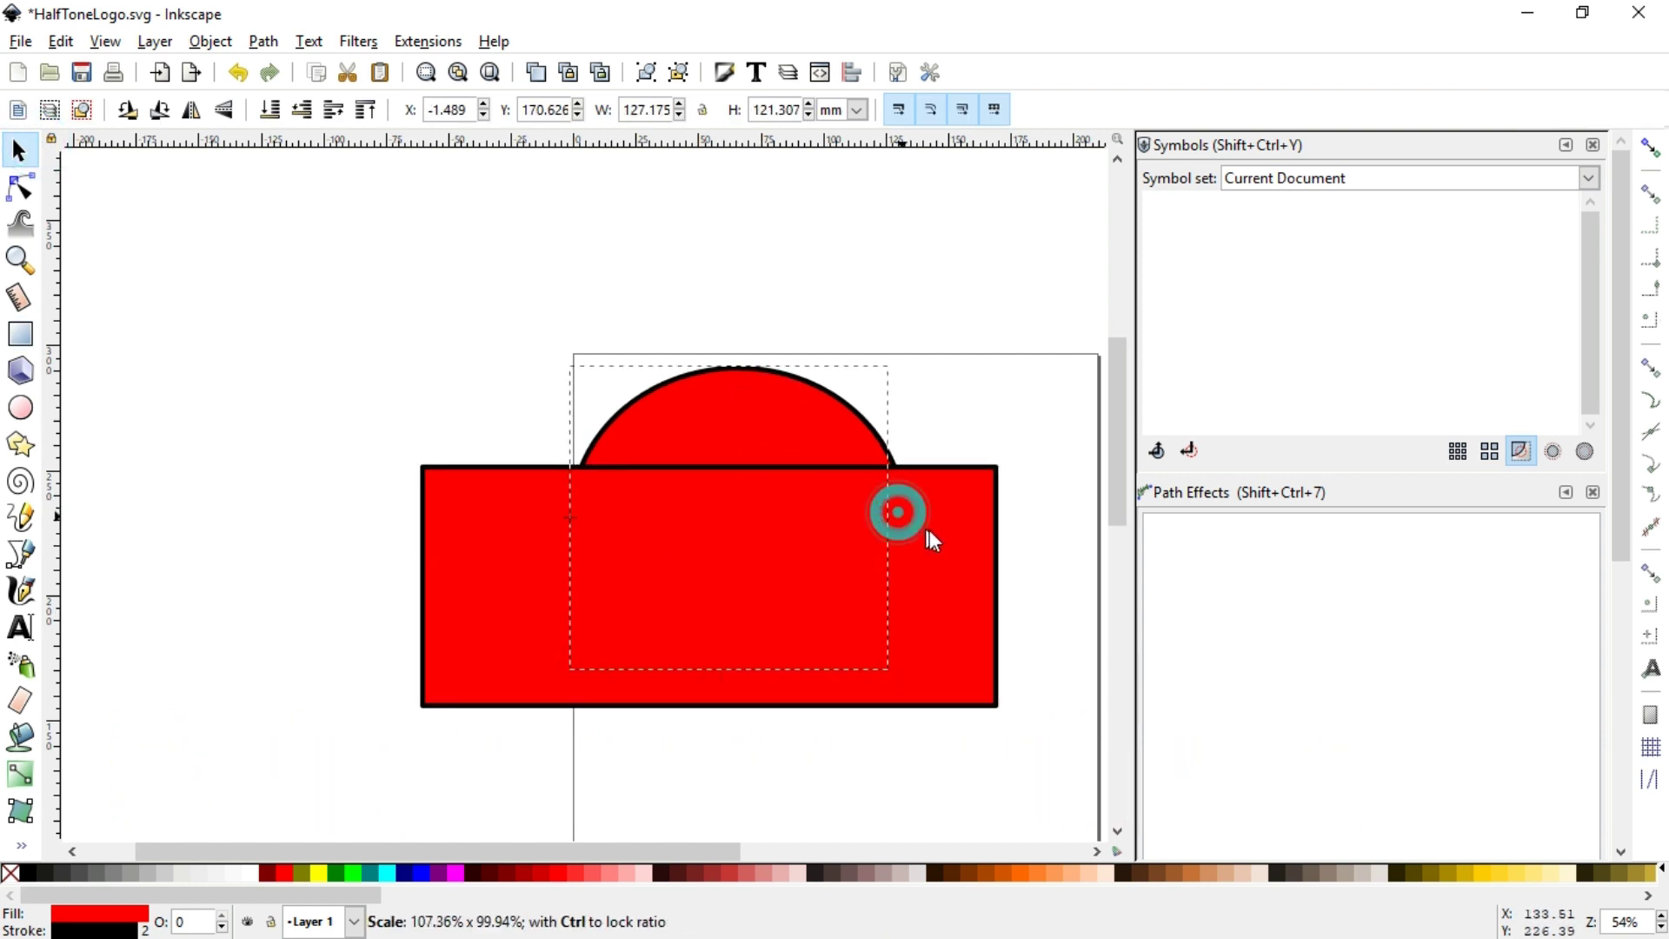
pyautogui.click(774, 306)
pyautogui.moveTo(780, 400); pyautogui.dragTo(706, 431)
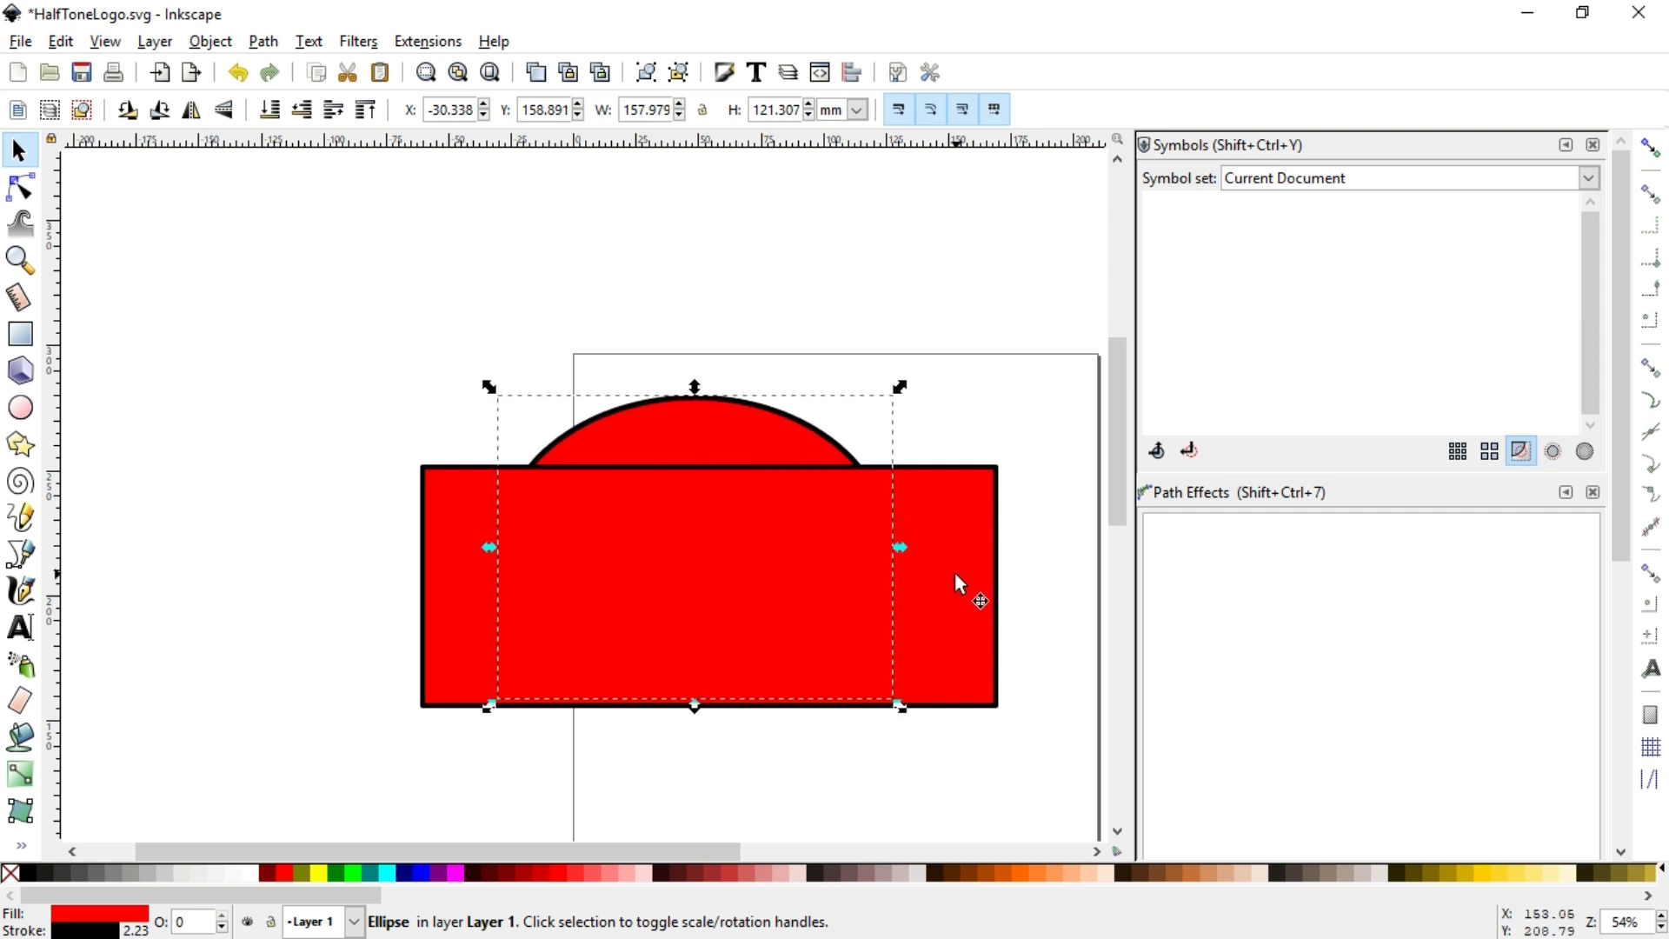
pyautogui.click(955, 572)
pyautogui.moveTo(709, 718); pyautogui.dragTo(711, 807)
pyautogui.click(781, 442)
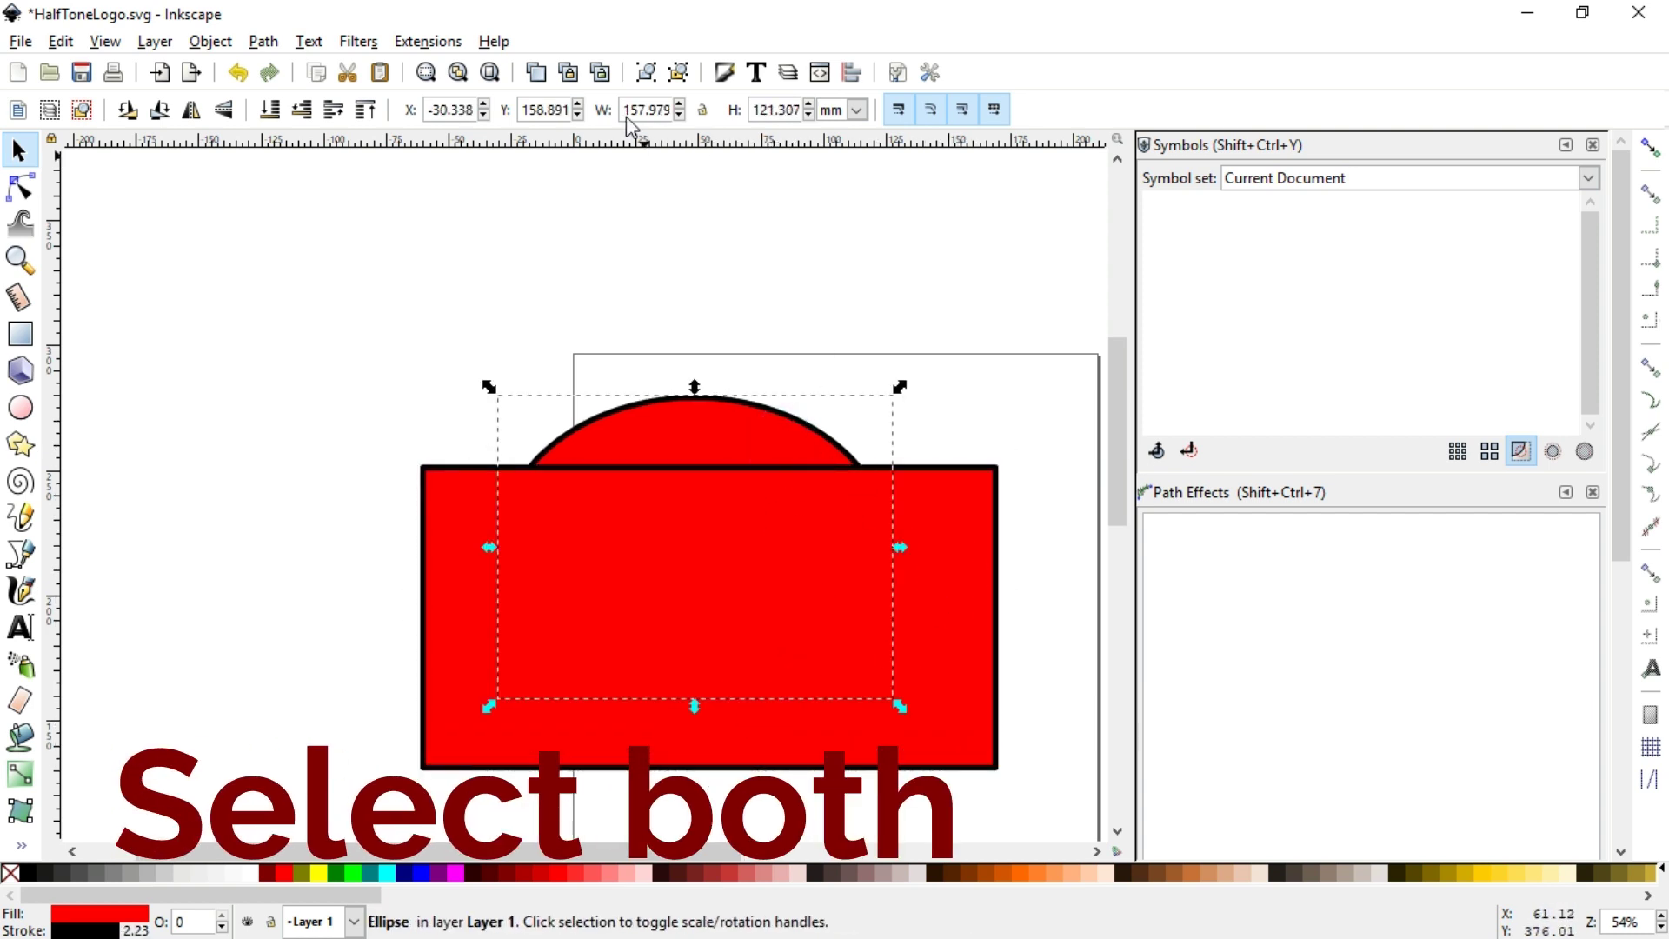
# Subtract the rectangle from the ellipse with Path > Difference, move the resulting red dome right, and zoom in
pyautogui.keyDown('shift'); pyautogui.click(675, 487); pyautogui.keyUp('shift')
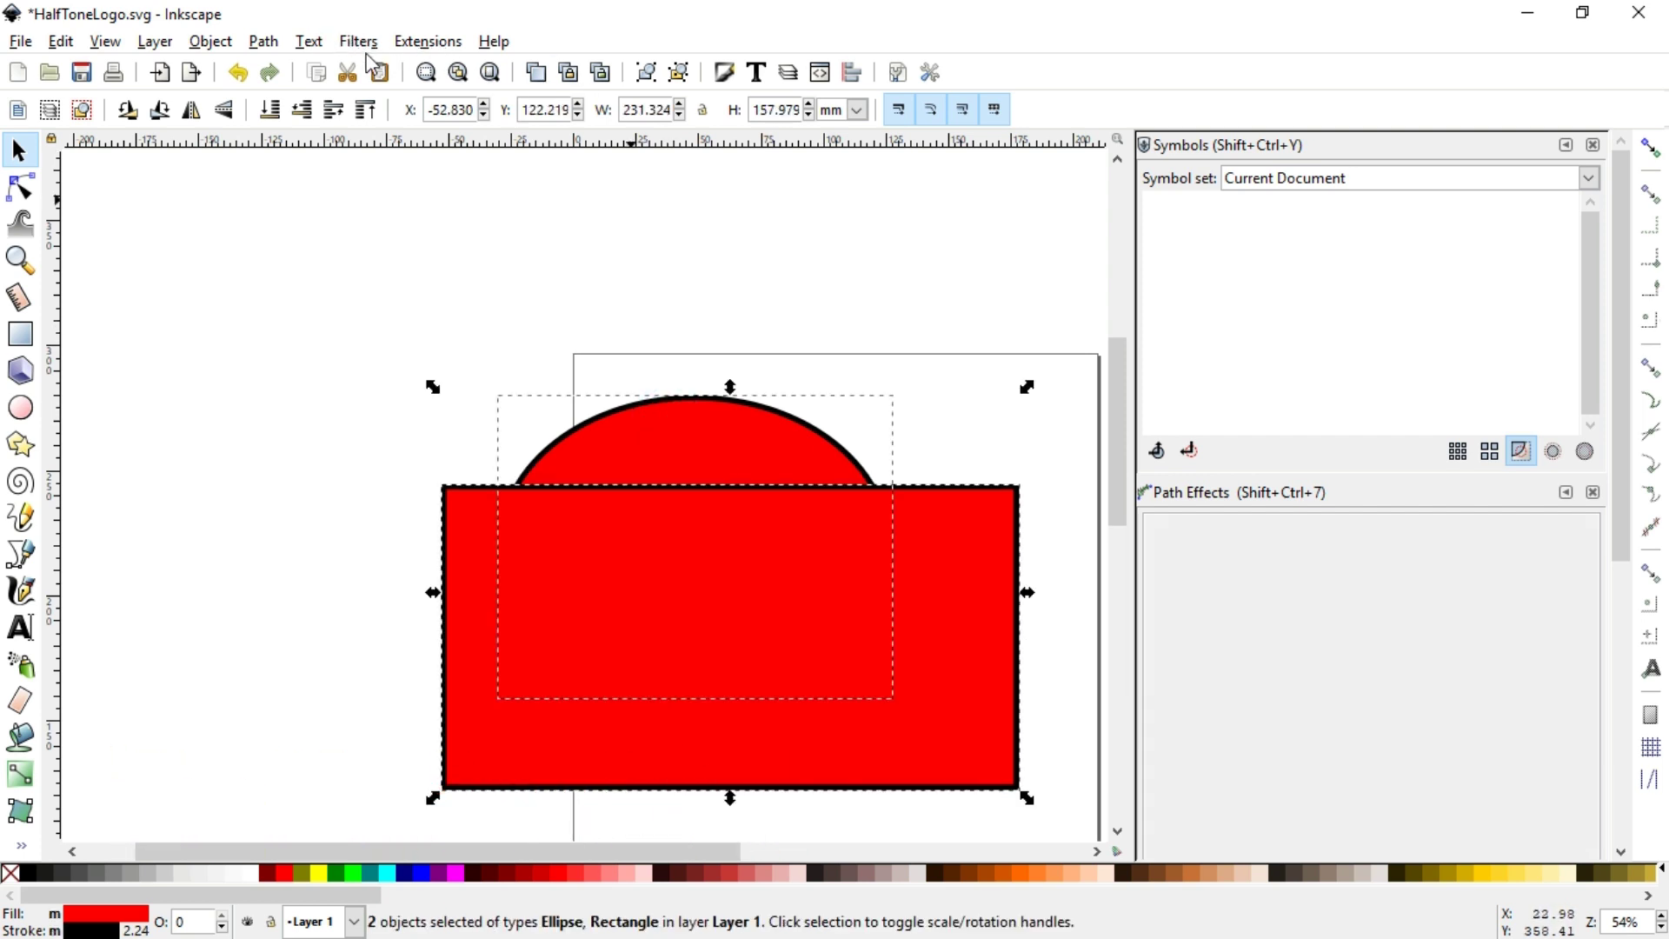
pyautogui.click(266, 43)
pyautogui.click(278, 208)
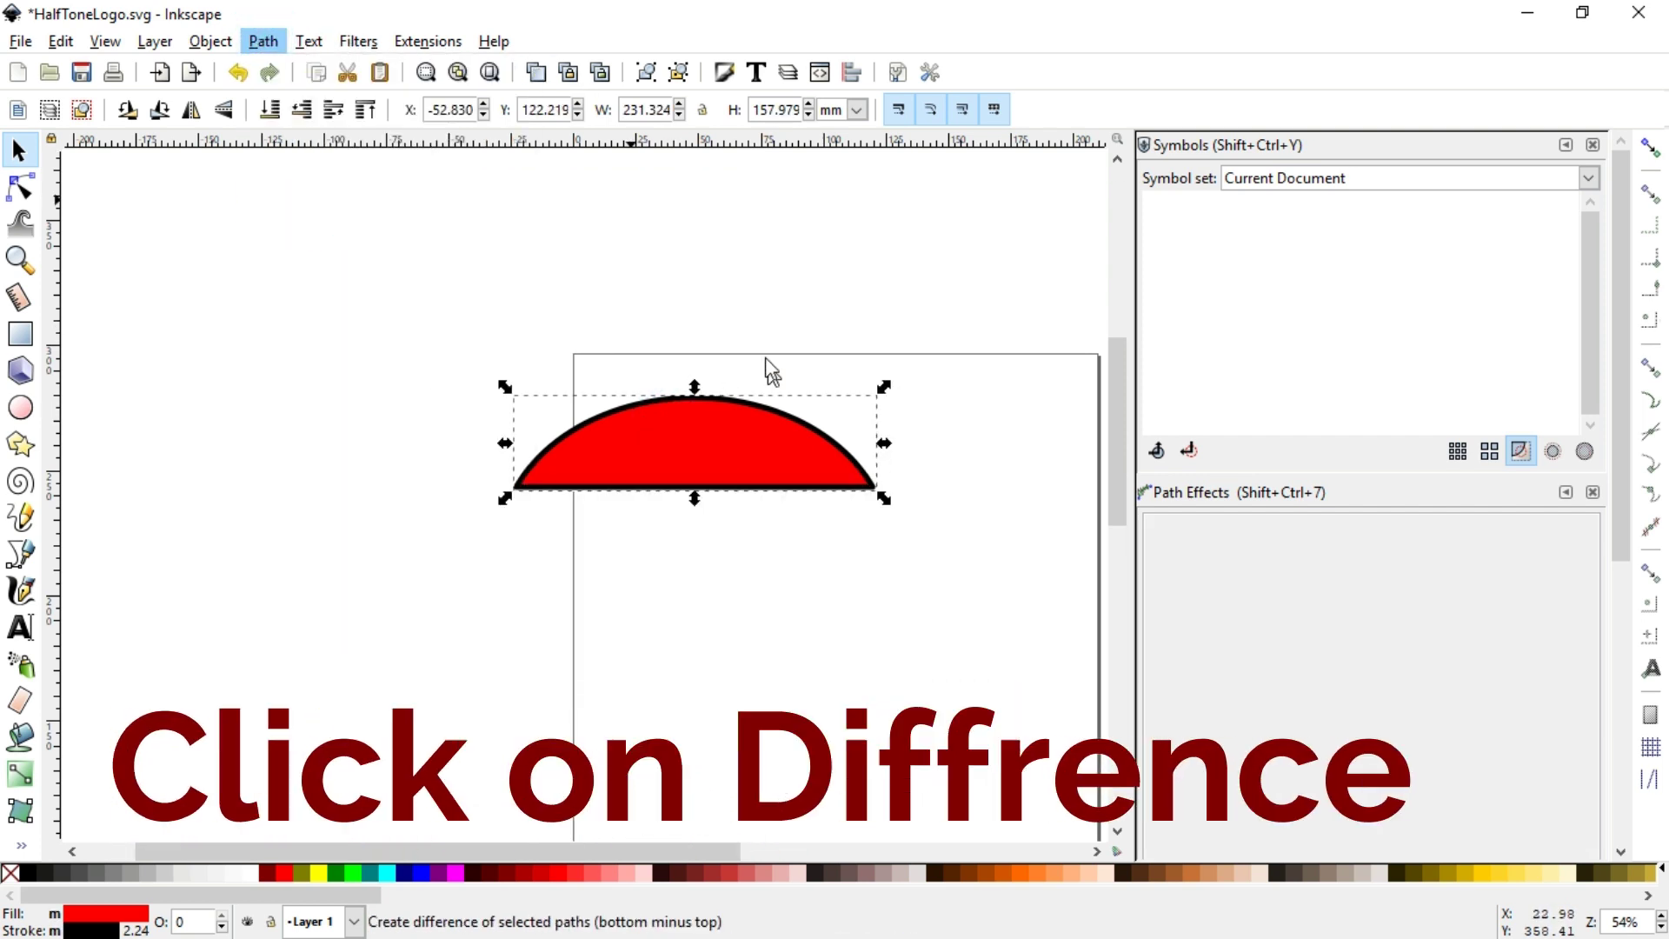
pyautogui.moveTo(711, 432); pyautogui.dragTo(822, 424)
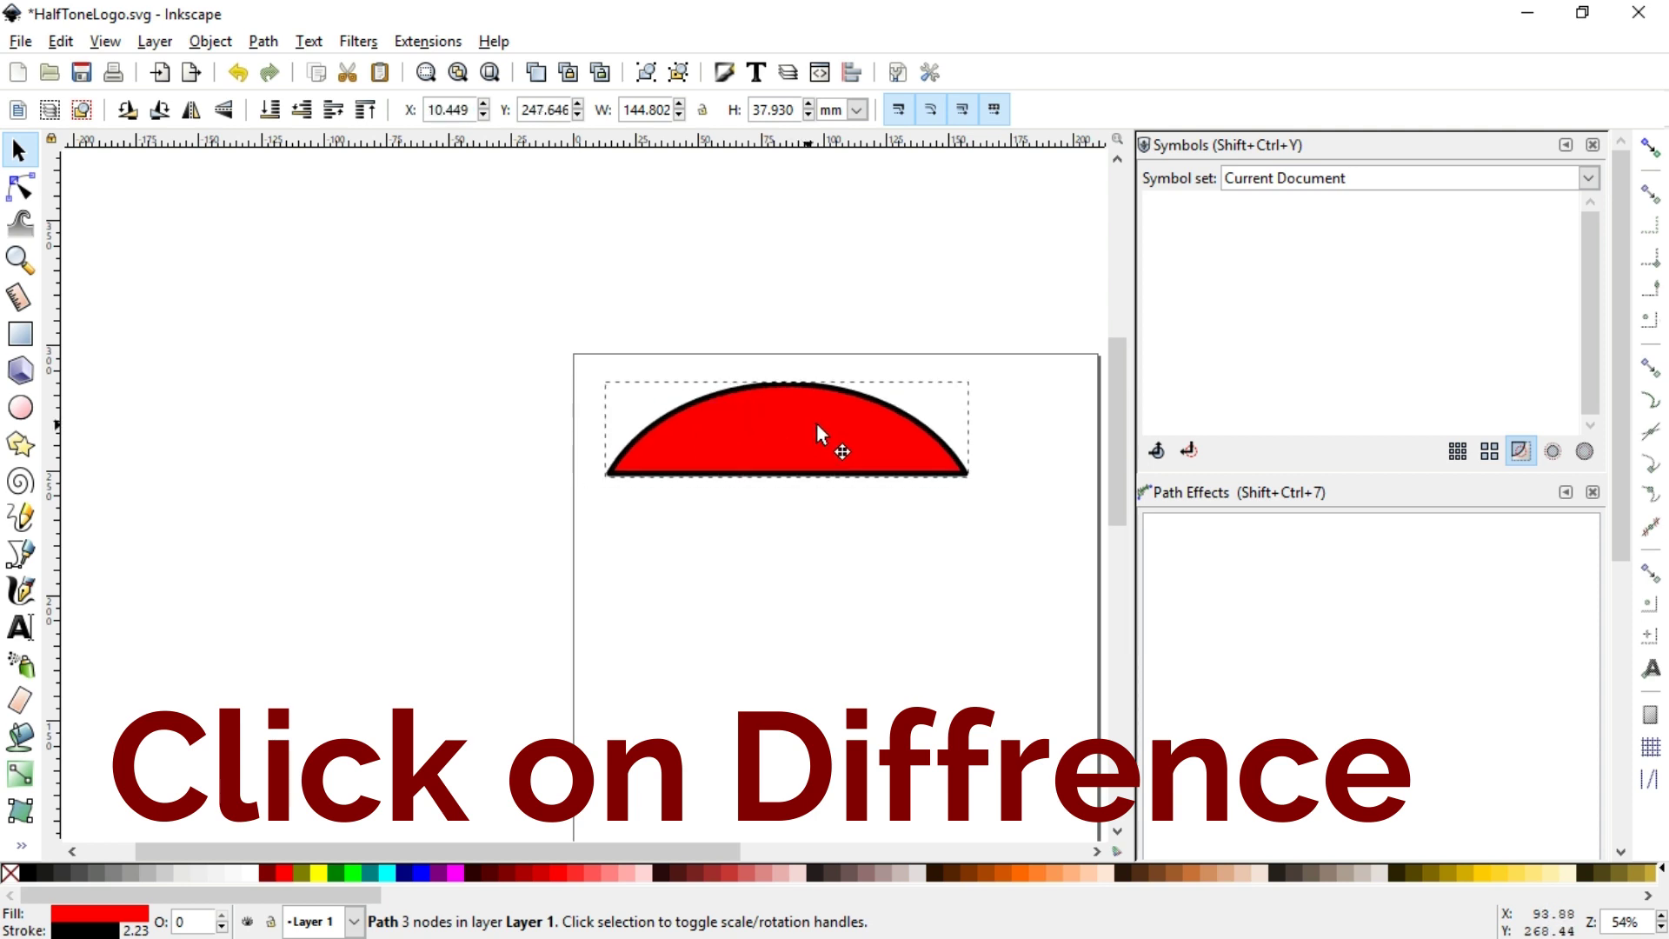
pyautogui.click(791, 595)
pyautogui.click(19, 260)
pyautogui.moveTo(561, 320); pyautogui.dragTo(985, 573)
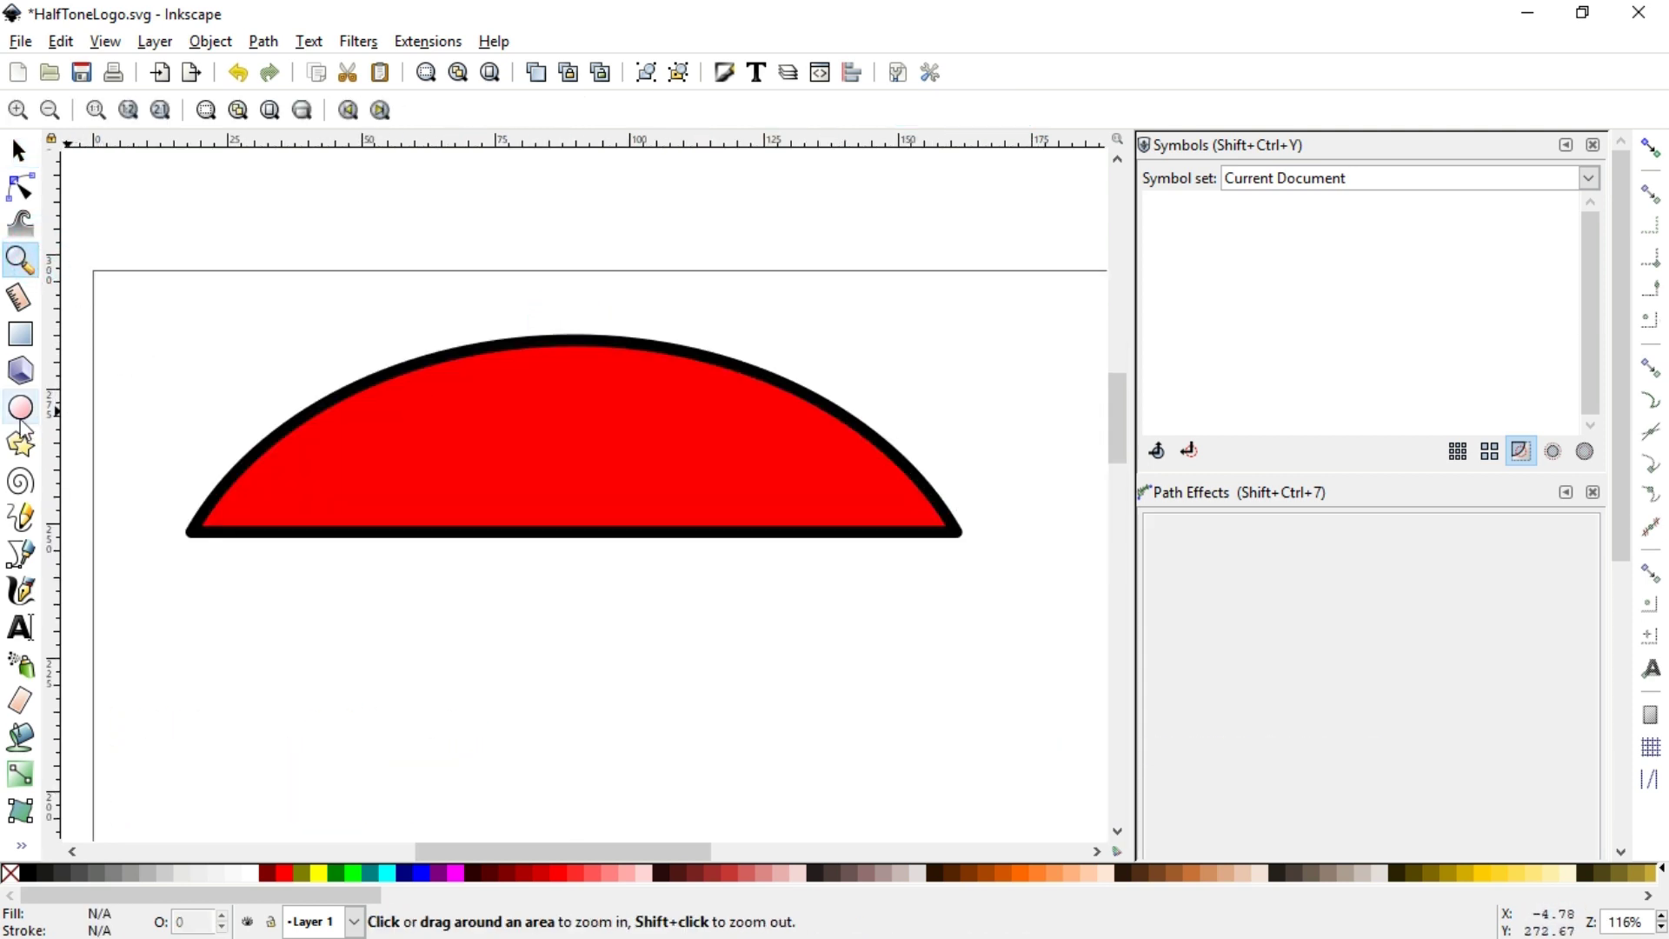
# Draw a small lime-green circle without outline and place it on the dome's top edge
pyautogui.click(20, 407)
pyautogui.moveTo(578, 396); pyautogui.dragTo(626, 444)
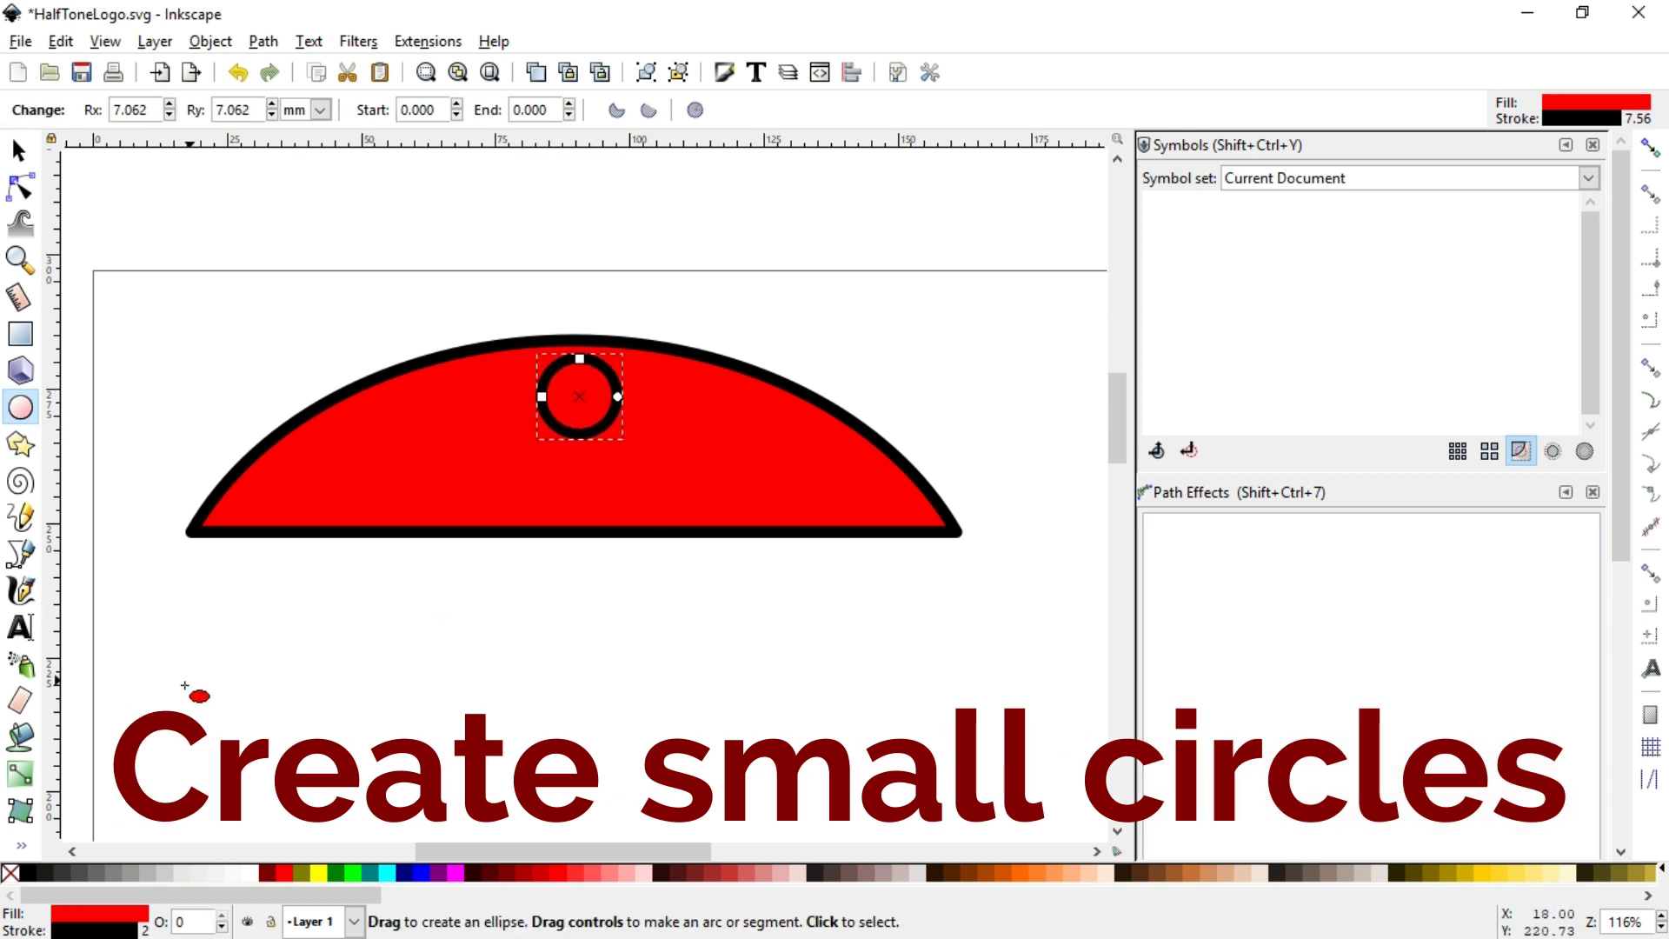
pyautogui.click(355, 873)
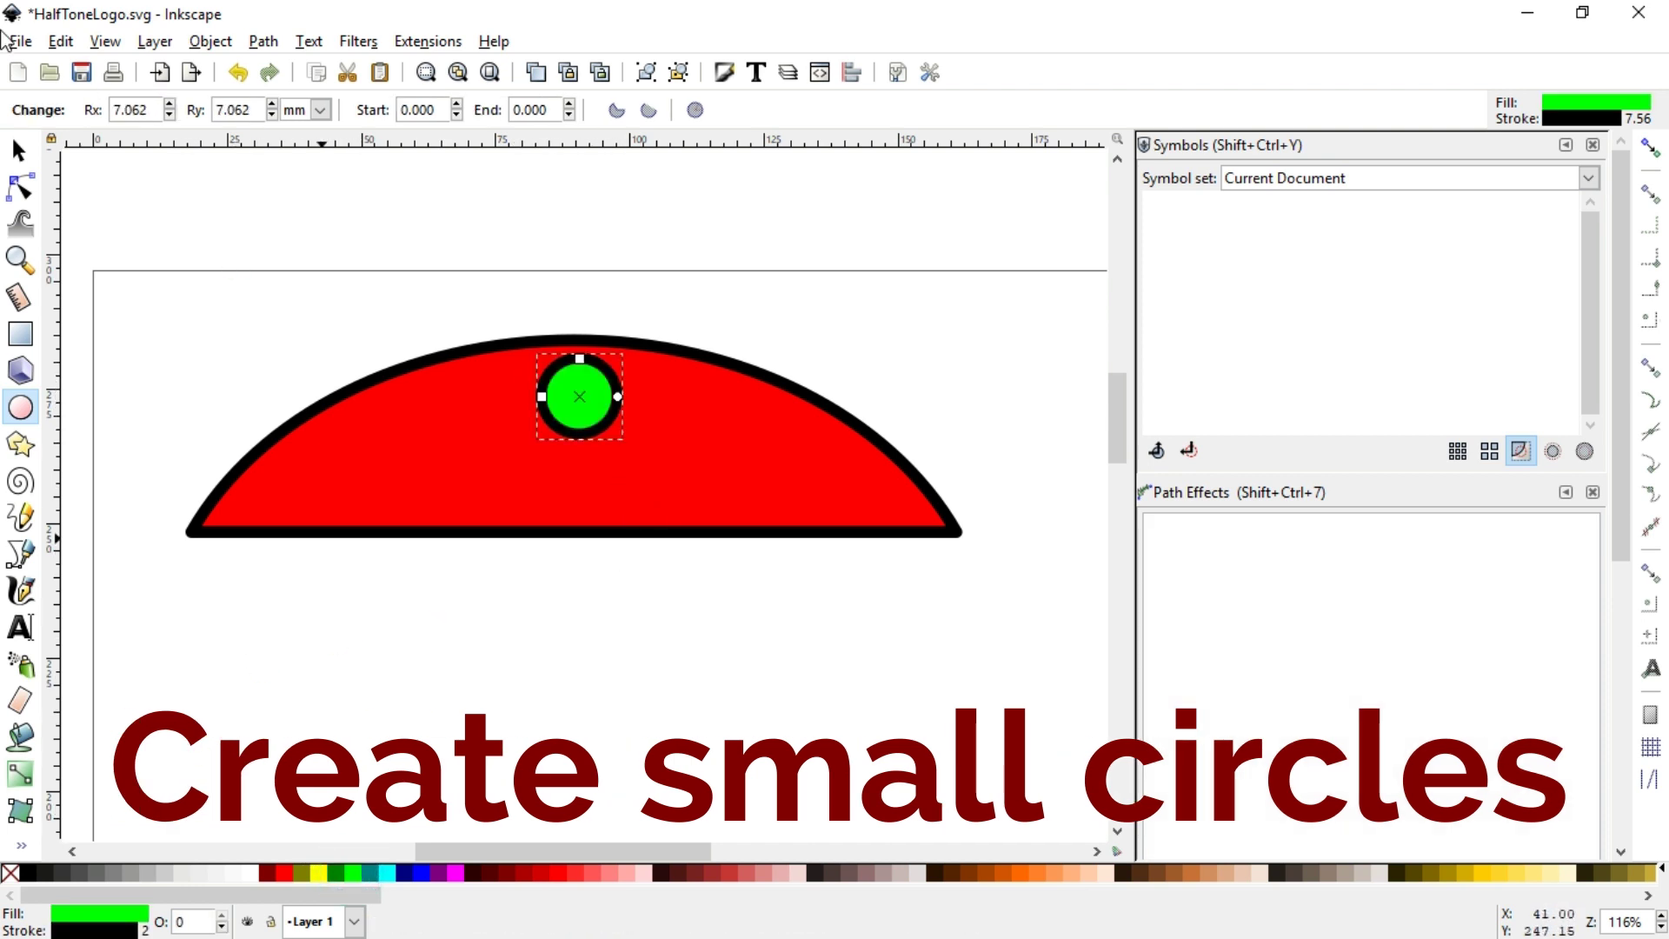
pyautogui.click(19, 153)
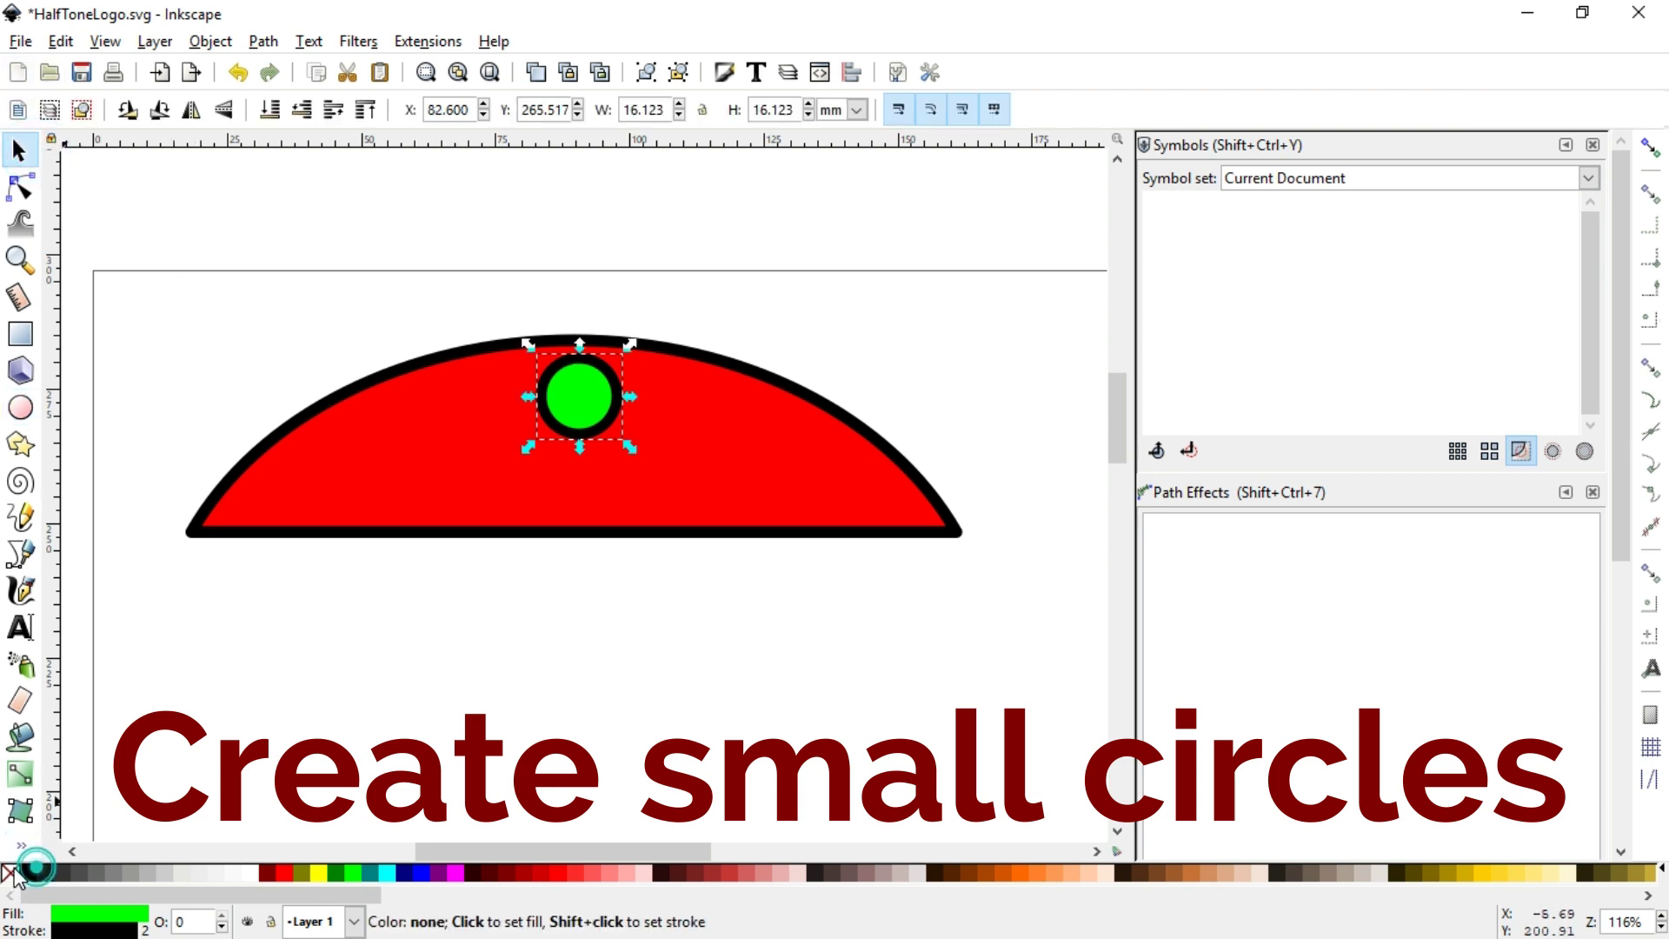
pyautogui.keyDown('shift'); pyautogui.click(12, 873); pyautogui.keyUp('shift')
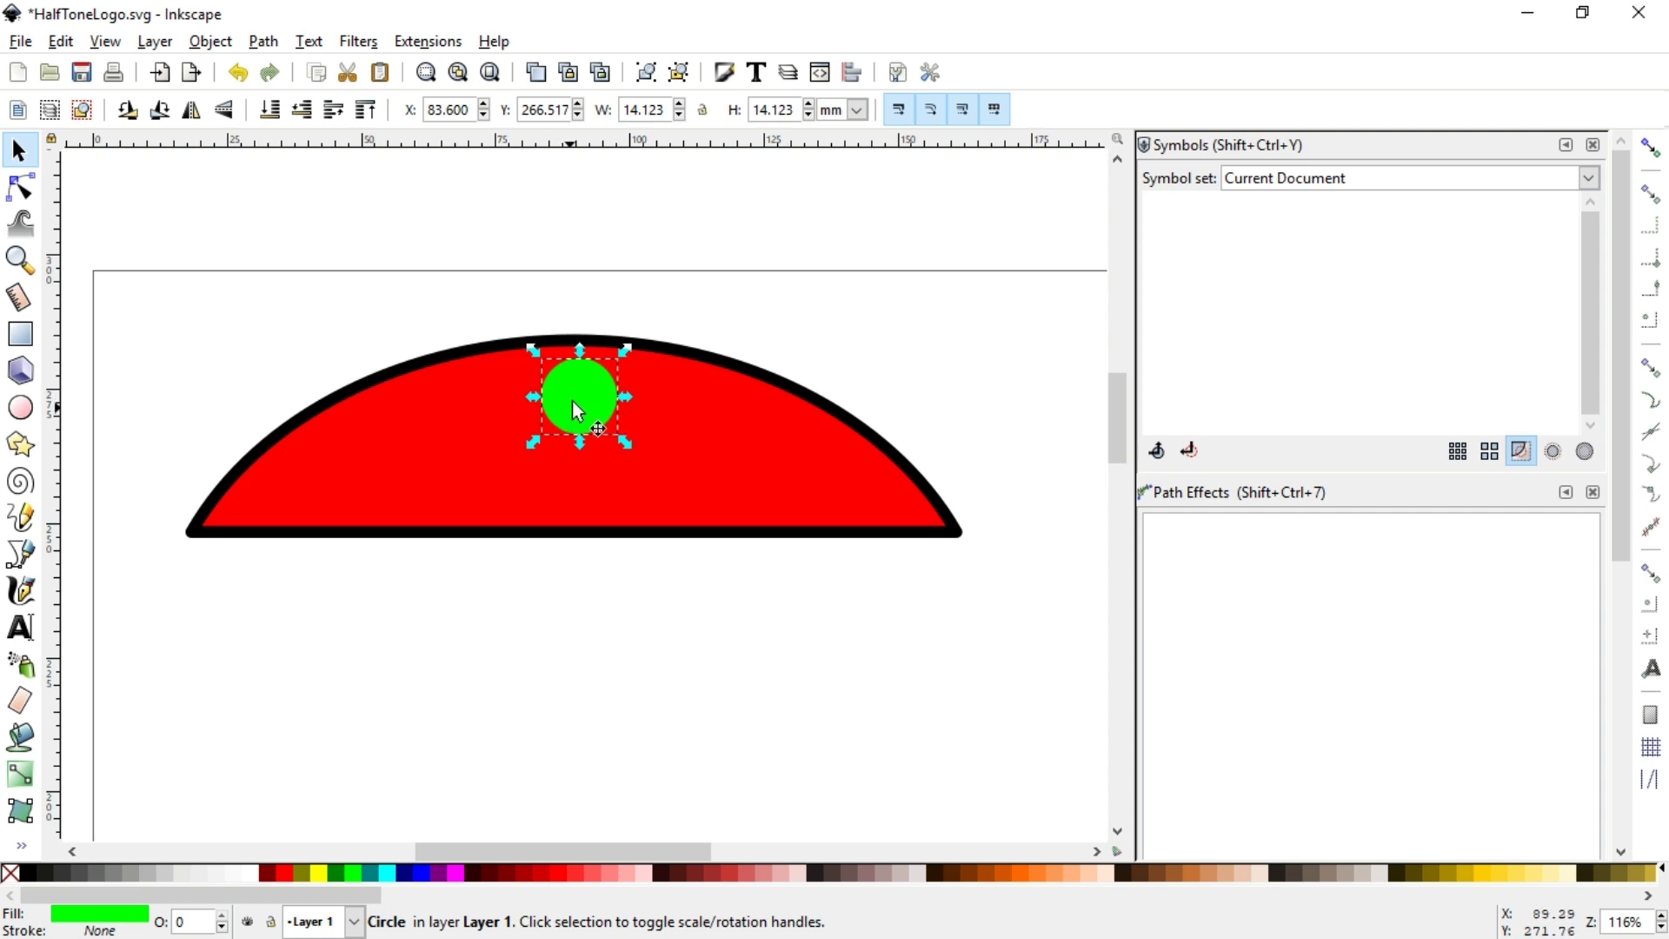
pyautogui.moveTo(575, 415); pyautogui.dragTo(580, 346)
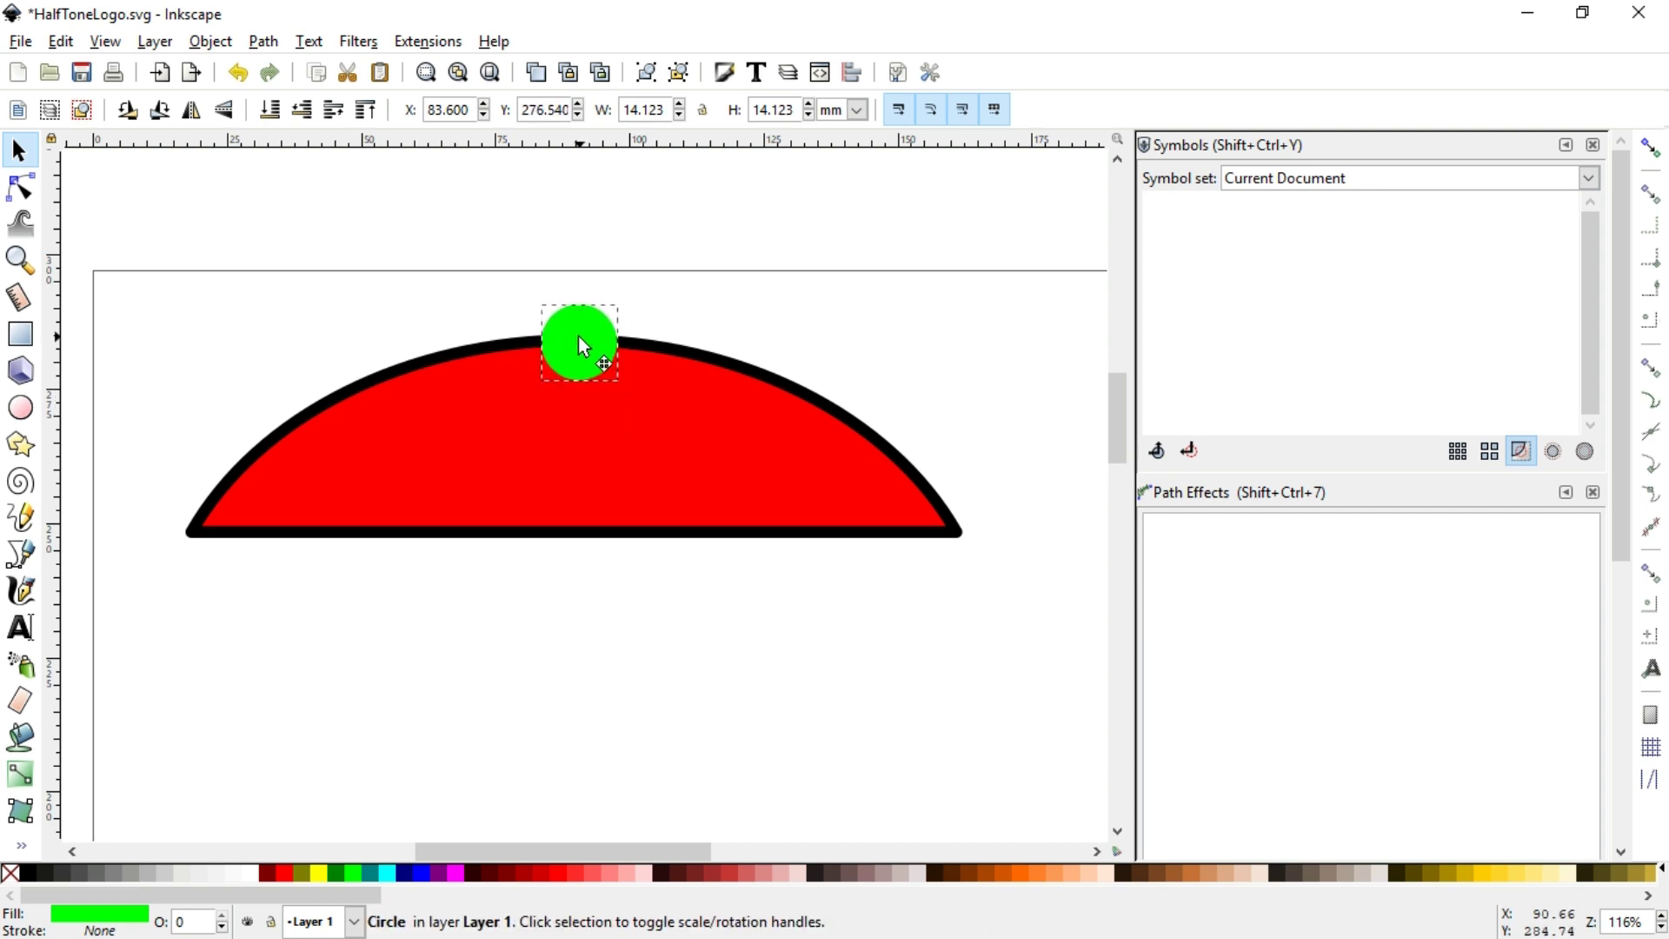
pyautogui.moveTo(581, 346); pyautogui.dragTo(580, 343)
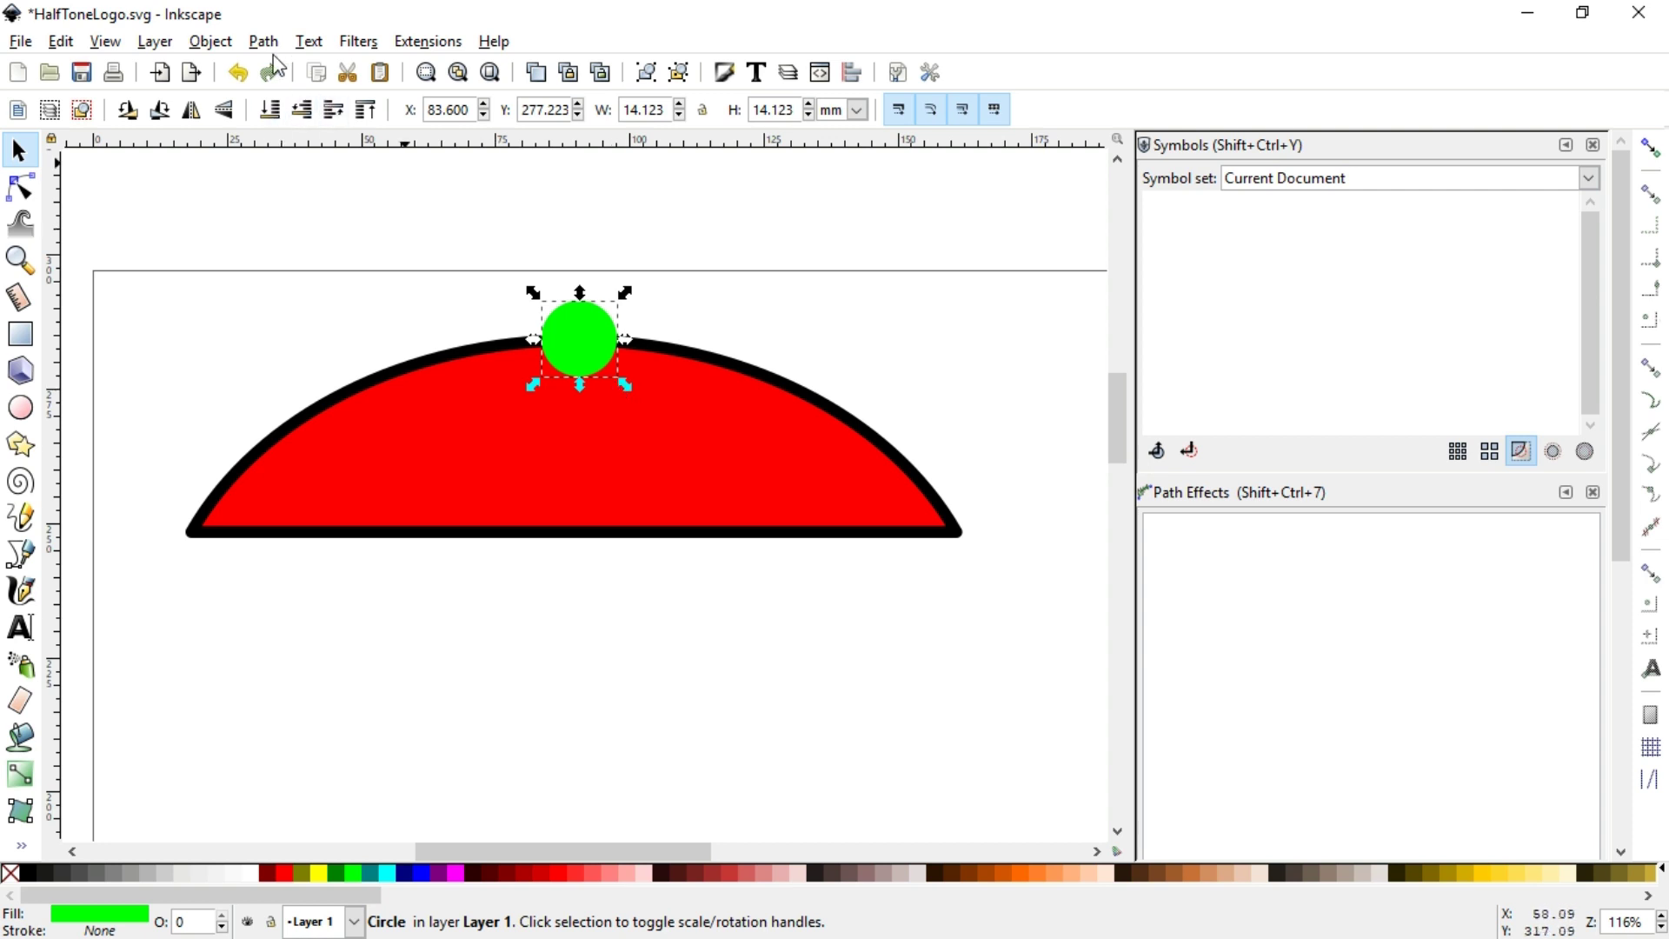
# Convert the green circle to a path and centre it on the dome's vertical axis
pyautogui.click(263, 41)
pyautogui.click(289, 69)
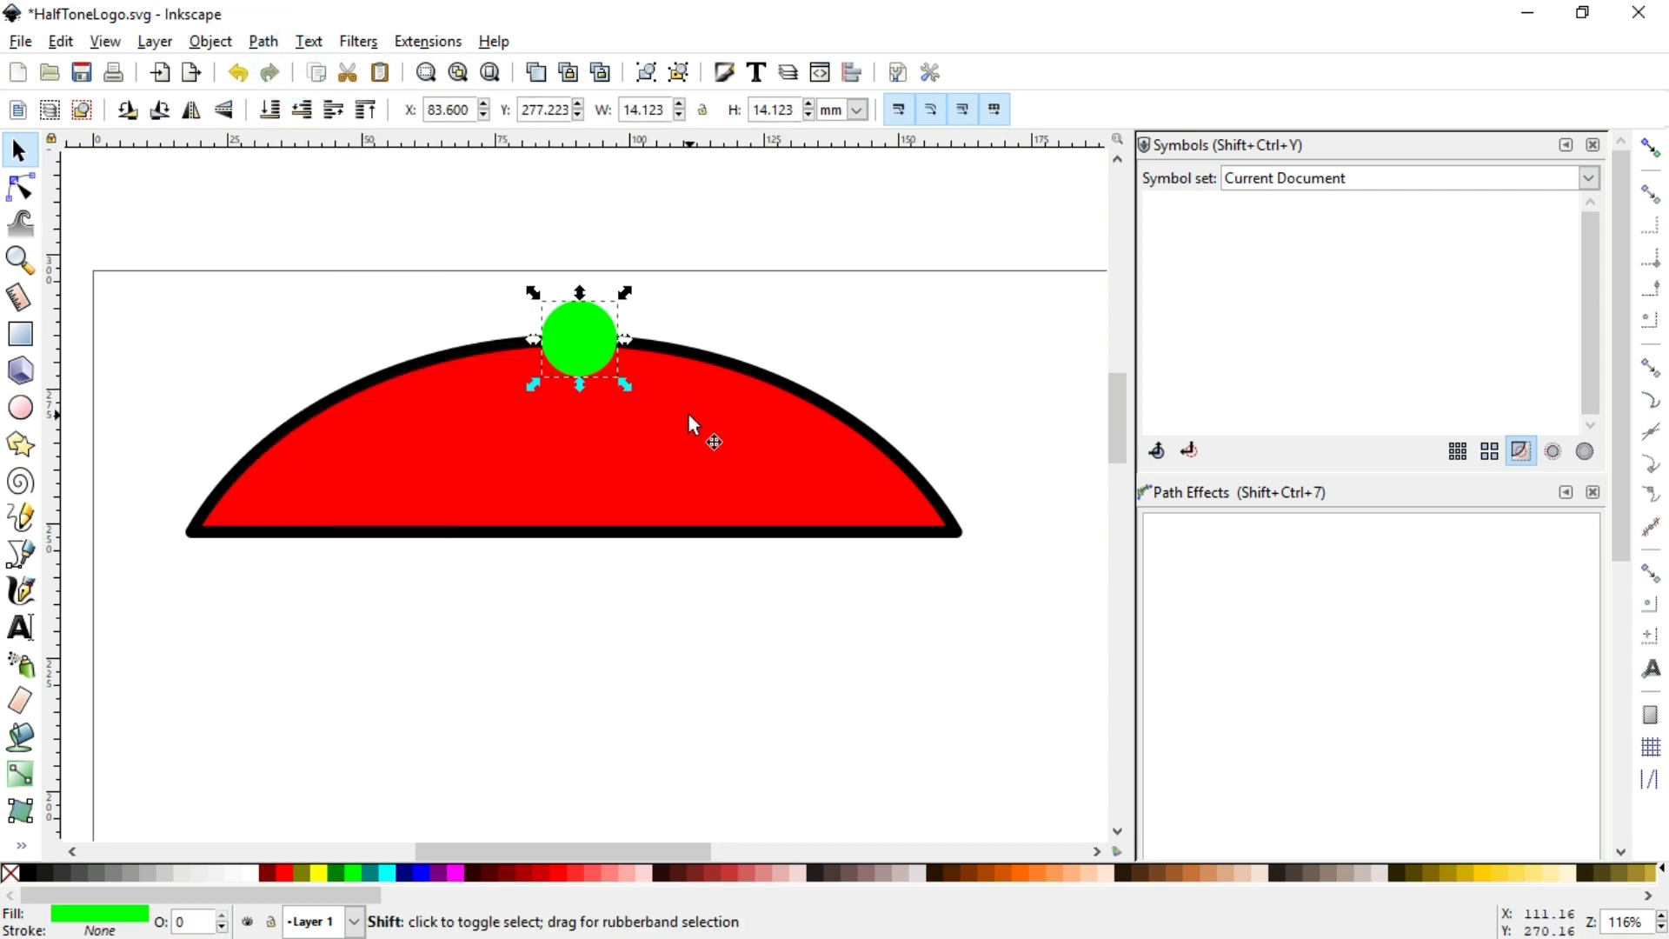
pyautogui.keyDown('shift'); pyautogui.click(687, 414); pyautogui.keyUp('shift')
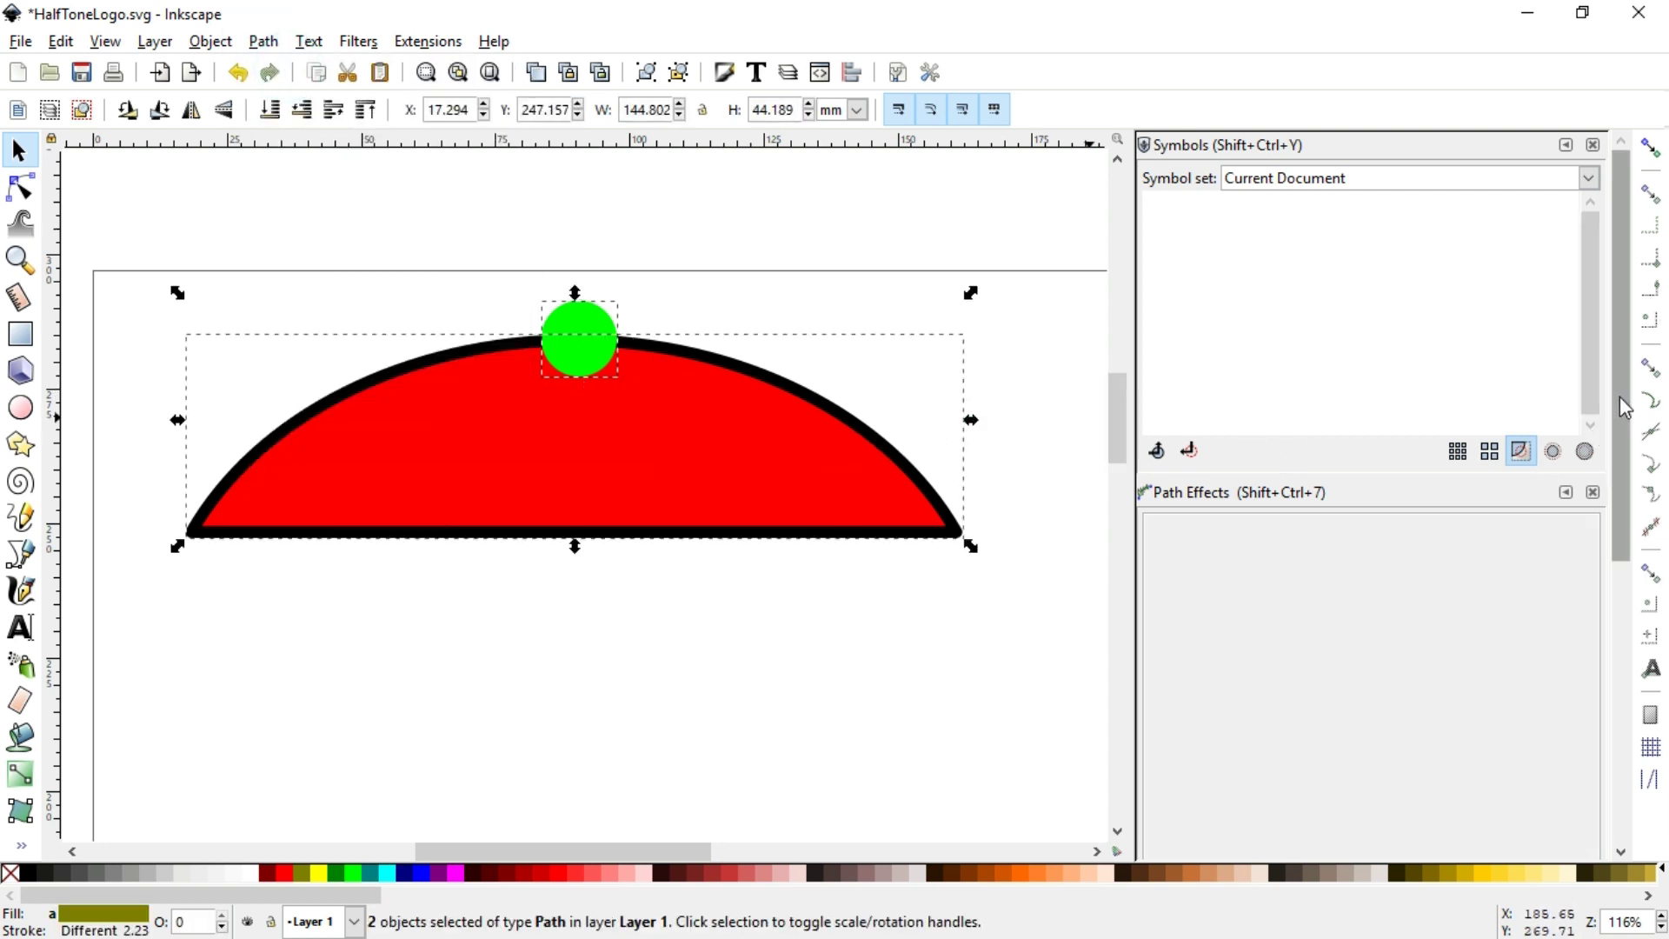
pyautogui.moveTo(1619, 396); pyautogui.dragTo(1608, 624)
pyautogui.click(1353, 609)
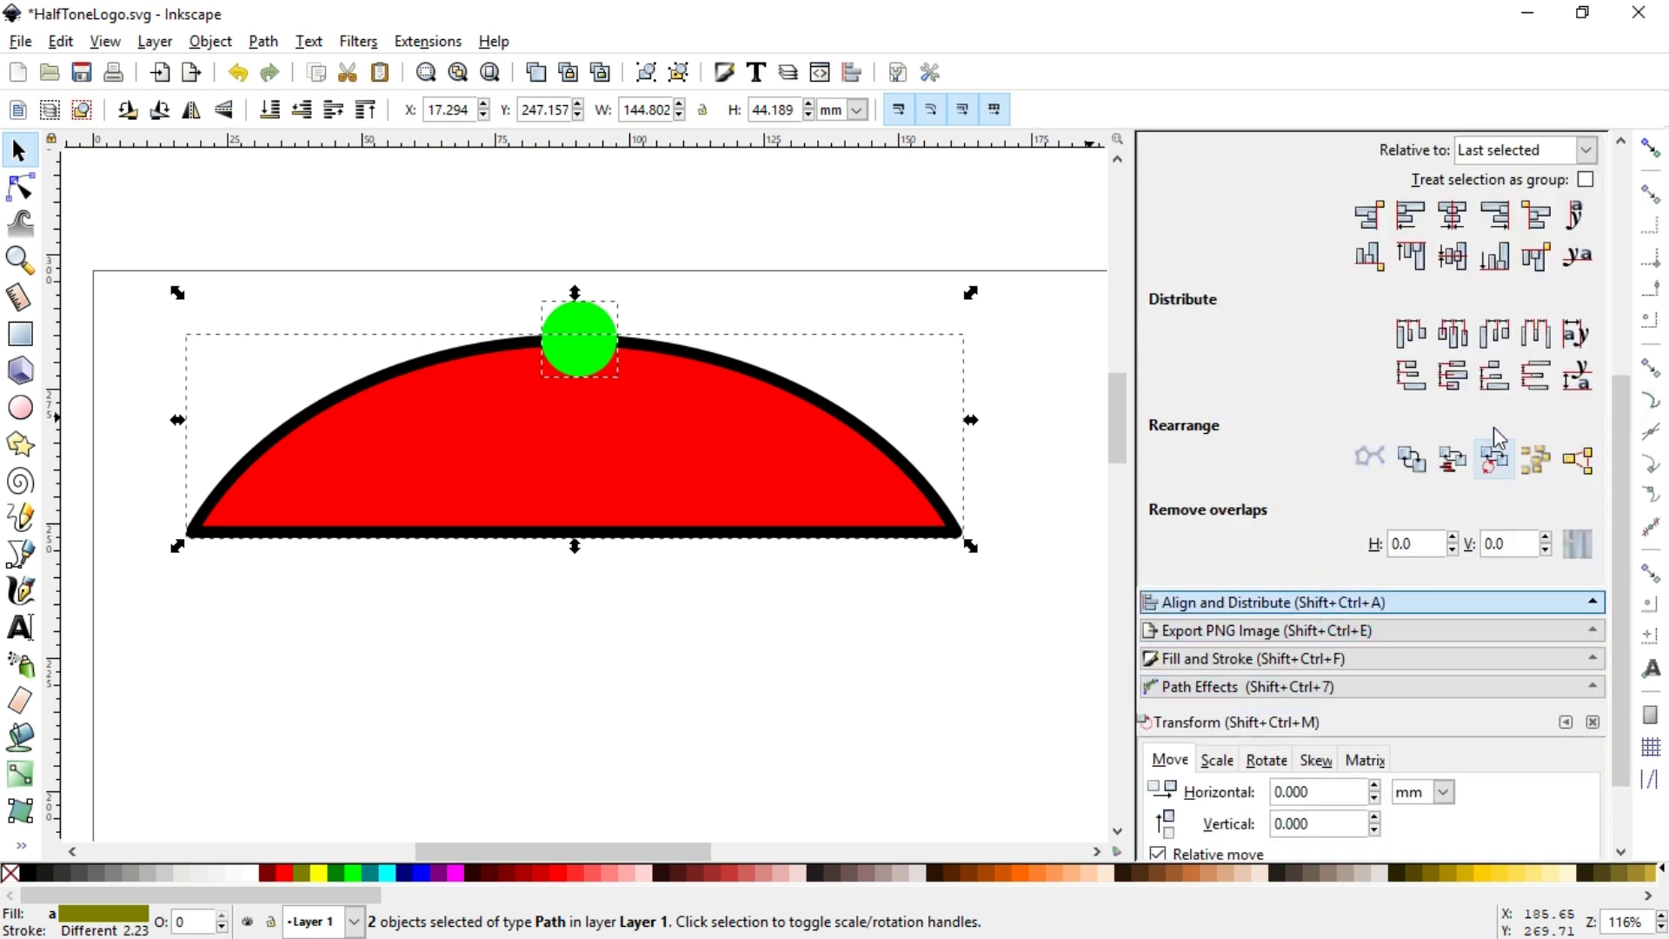
pyautogui.moveTo(1622, 470); pyautogui.dragTo(1591, 239)
pyautogui.click(1451, 614)
pyautogui.click(772, 252)
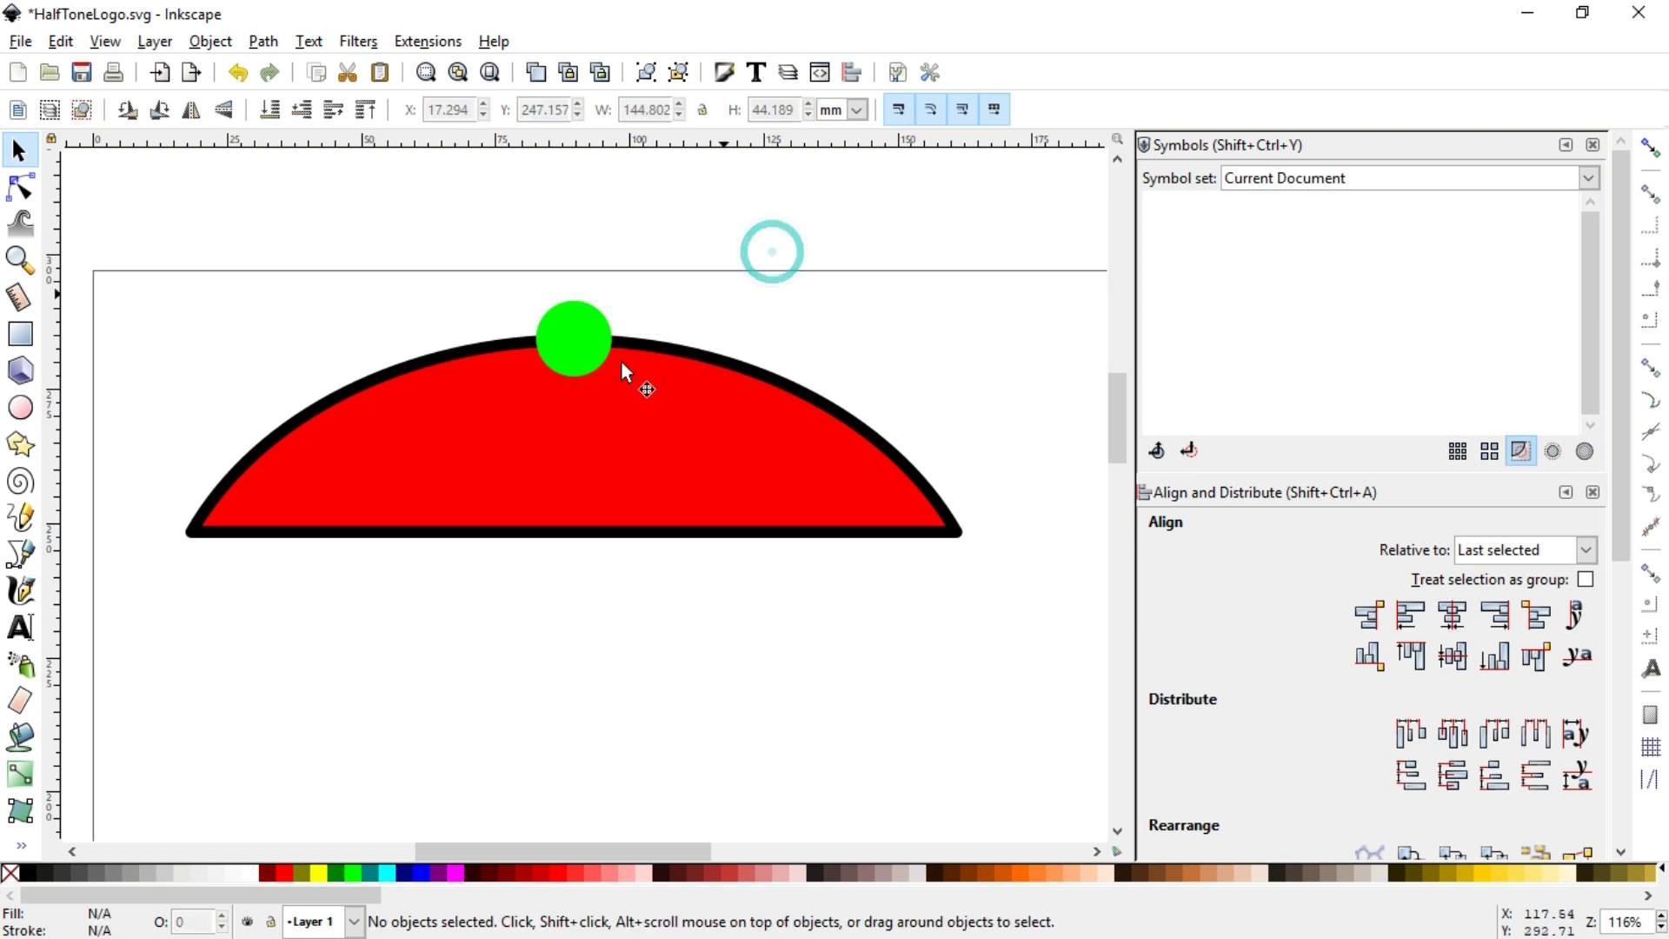
pyautogui.click(570, 352)
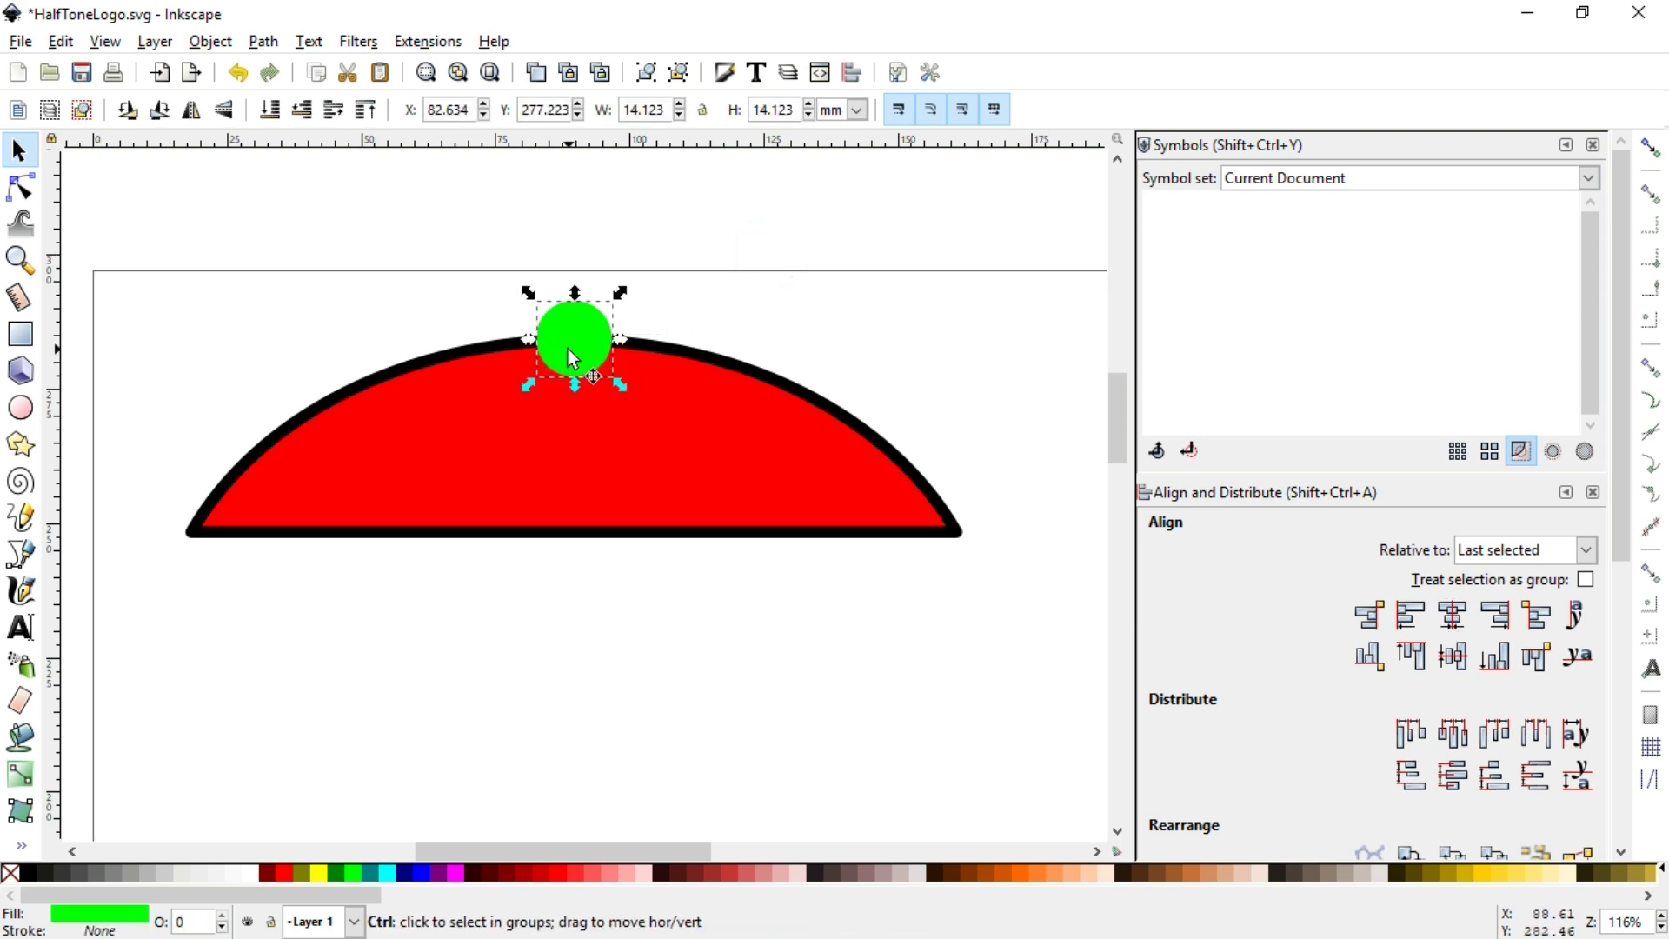
# Add two smaller 13.212 mm green circle copies on the arc, one either side of the top dot
pyautogui.hotkey('ctrl', 'd')
pyautogui.moveTo(570, 356)
pyautogui.mouseDown()
pyautogui.moveTo(566, 441)
pyautogui.moveTo(292, 441)
pyautogui.mouseUp()
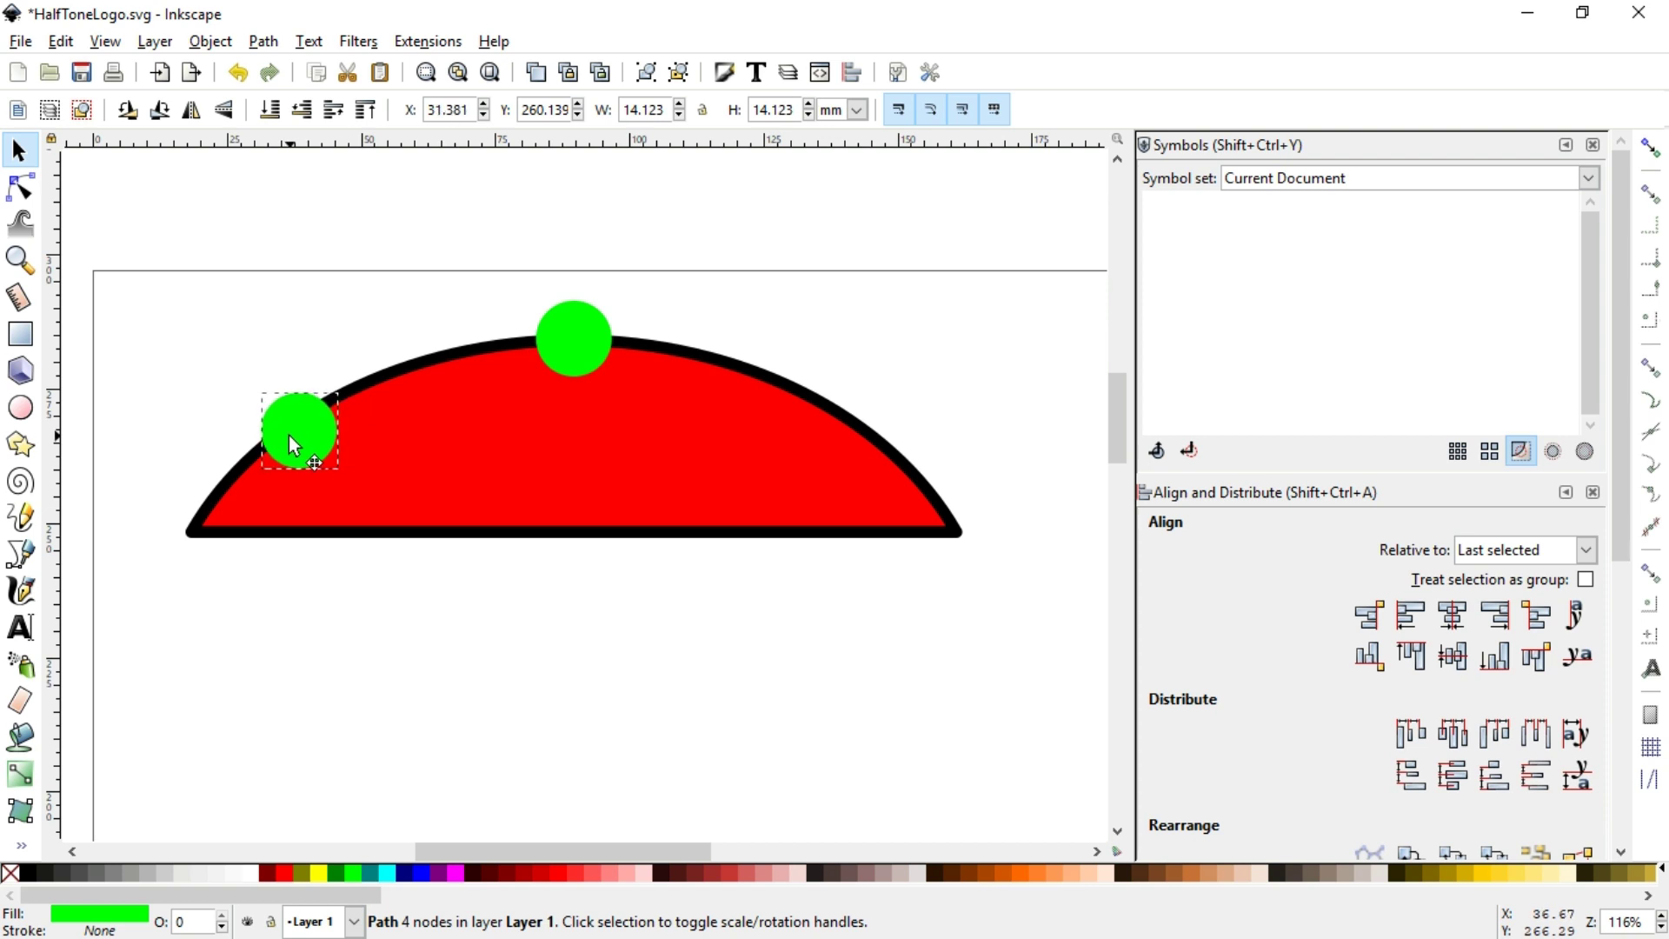
pyautogui.moveTo(289, 435); pyautogui.dragTo(346, 386)
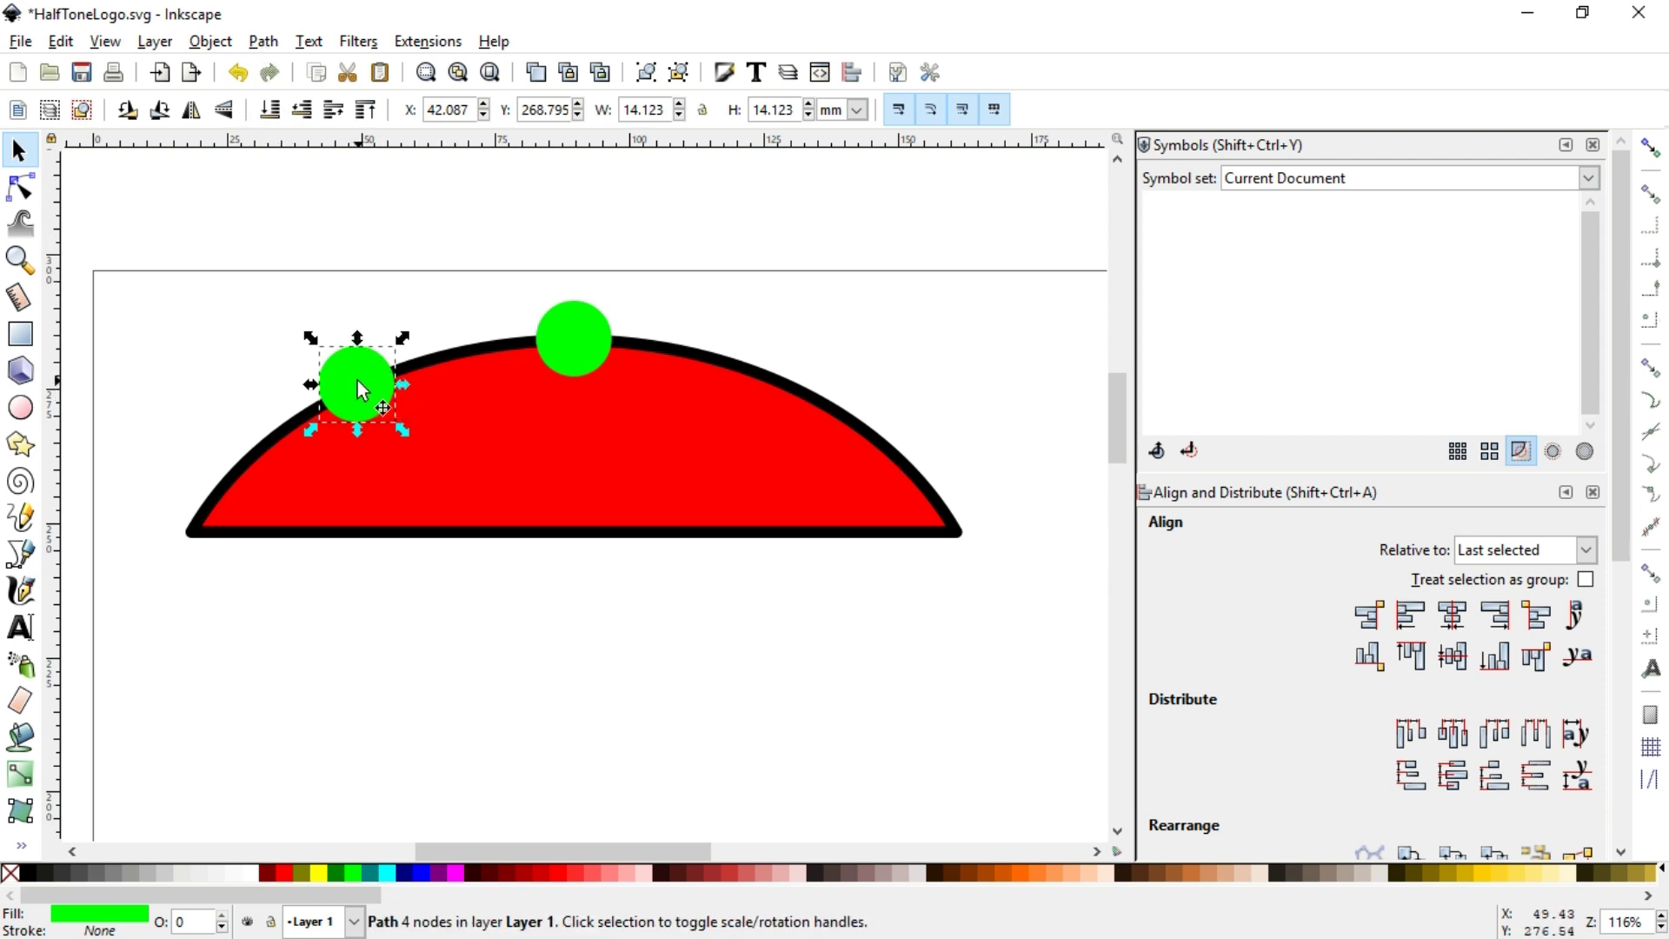
pyautogui.moveTo(403, 430)
pyautogui.mouseDown()
pyautogui.moveTo(426, 370)
pyautogui.moveTo(457, 417)
pyautogui.mouseUp()
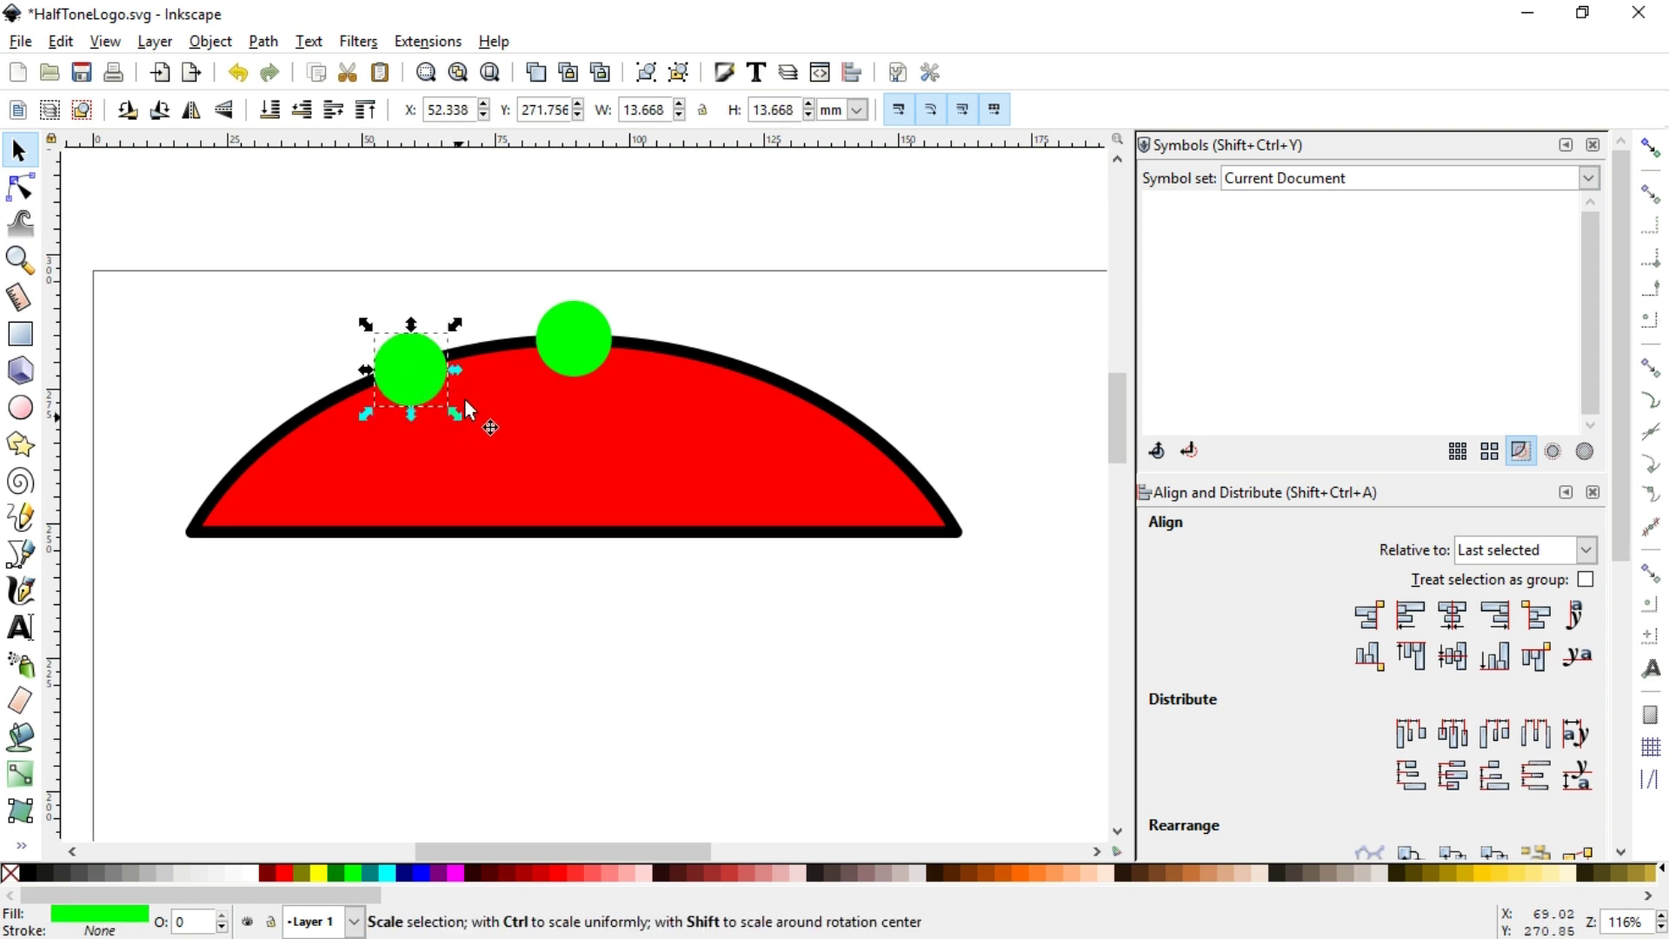
pyautogui.moveTo(457, 414); pyautogui.dragTo(749, 372)
pyautogui.hotkey('ctrl', 'd')
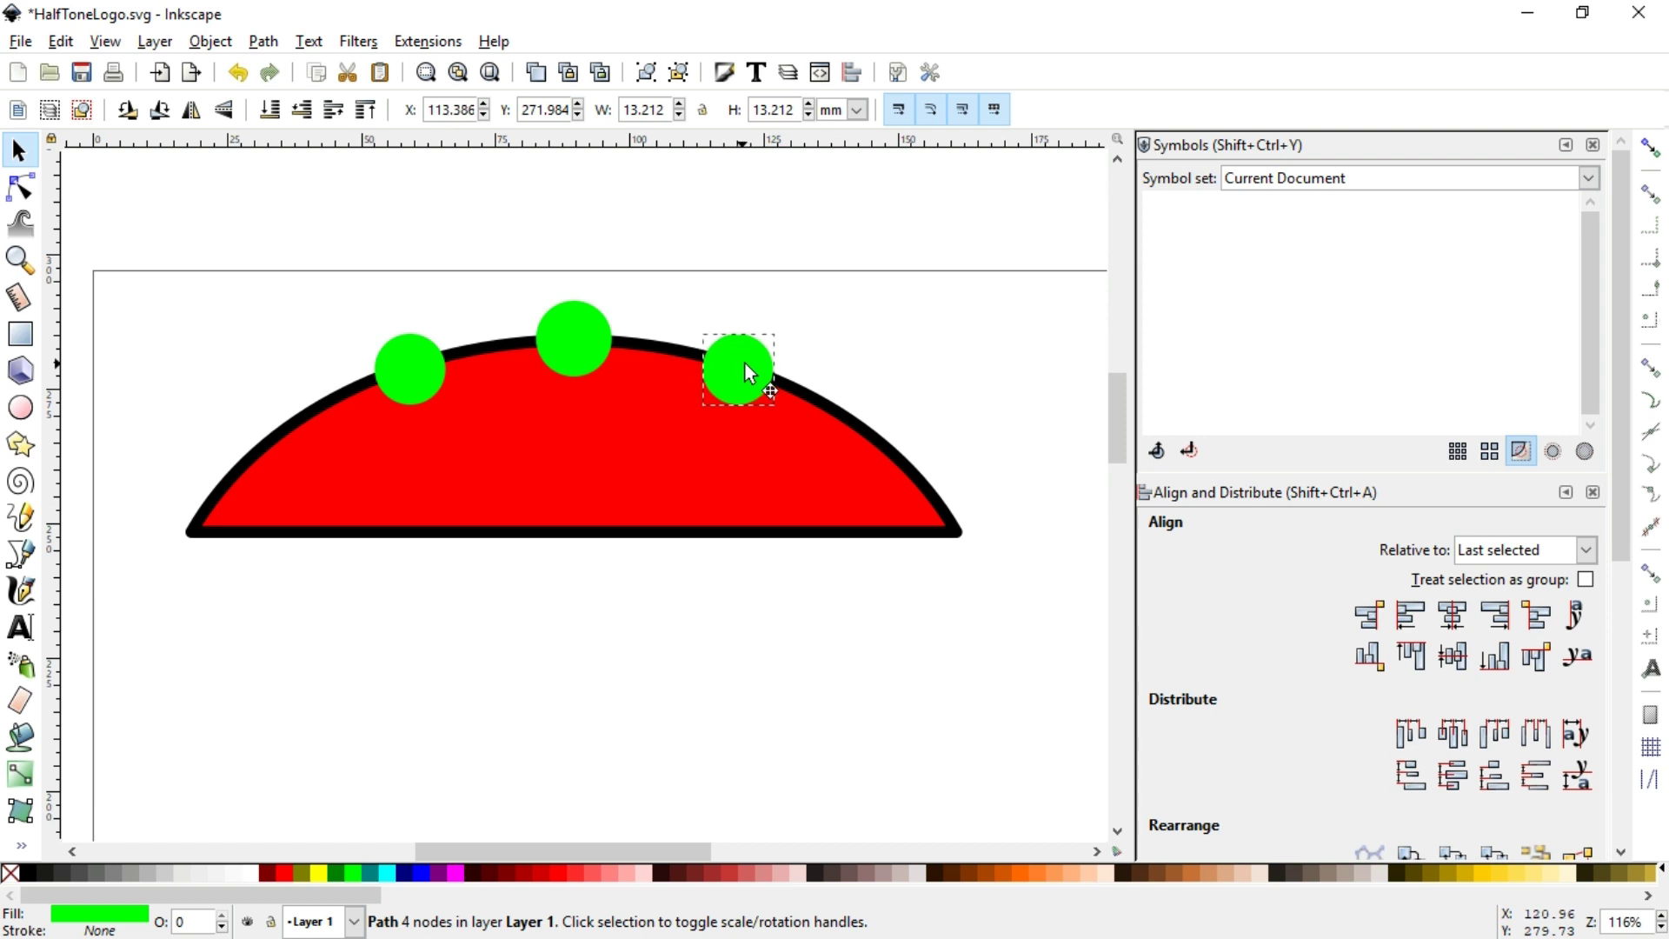
pyautogui.moveTo(749, 372); pyautogui.dragTo(781, 365)
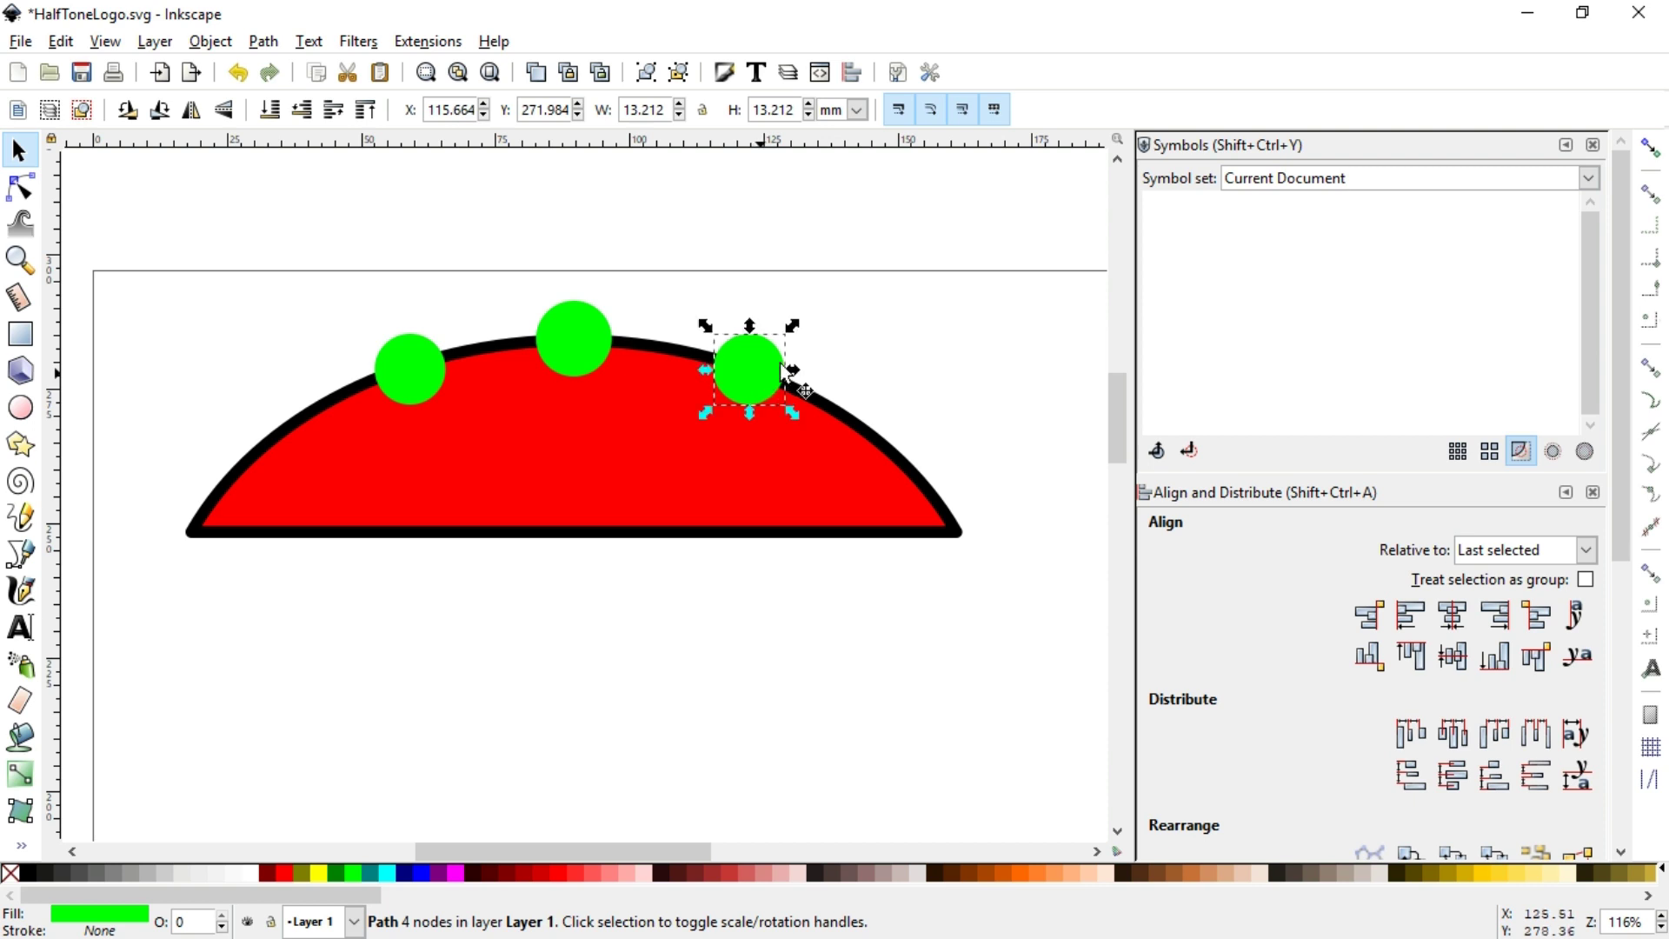
pyautogui.click(914, 329)
pyautogui.keyDown('shift'); pyautogui.click(439, 387); pyautogui.keyUp('shift')
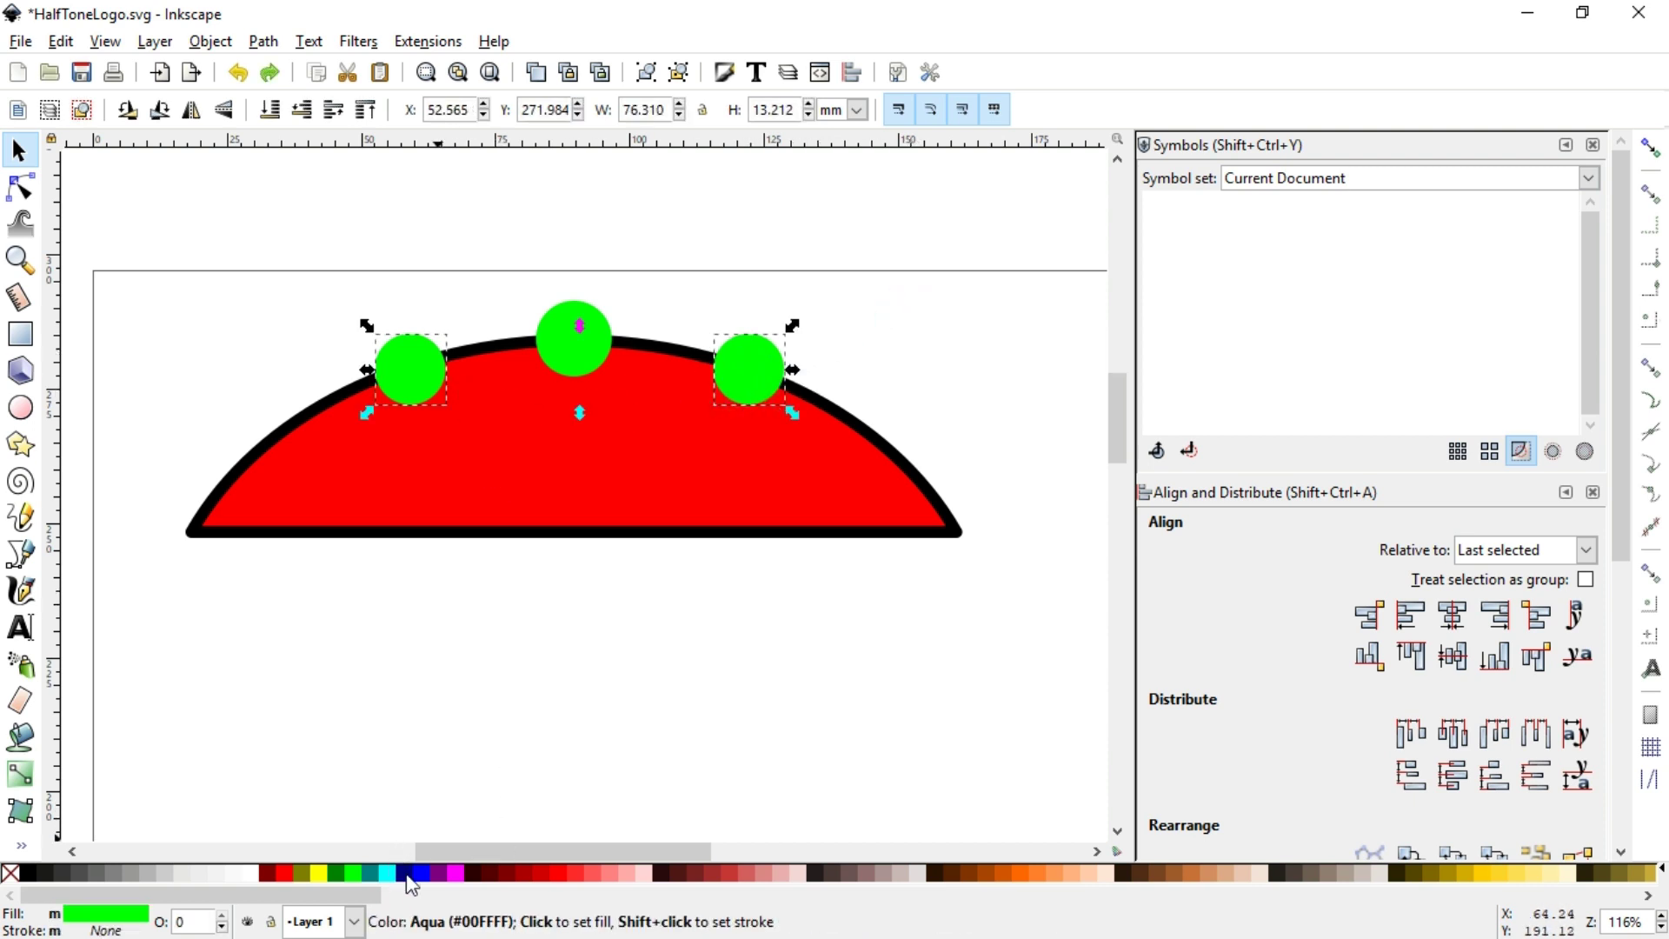
# Fill the two side dots blue, keeping the top dot green, and open the left dot's context menu
pyautogui.click(421, 872)
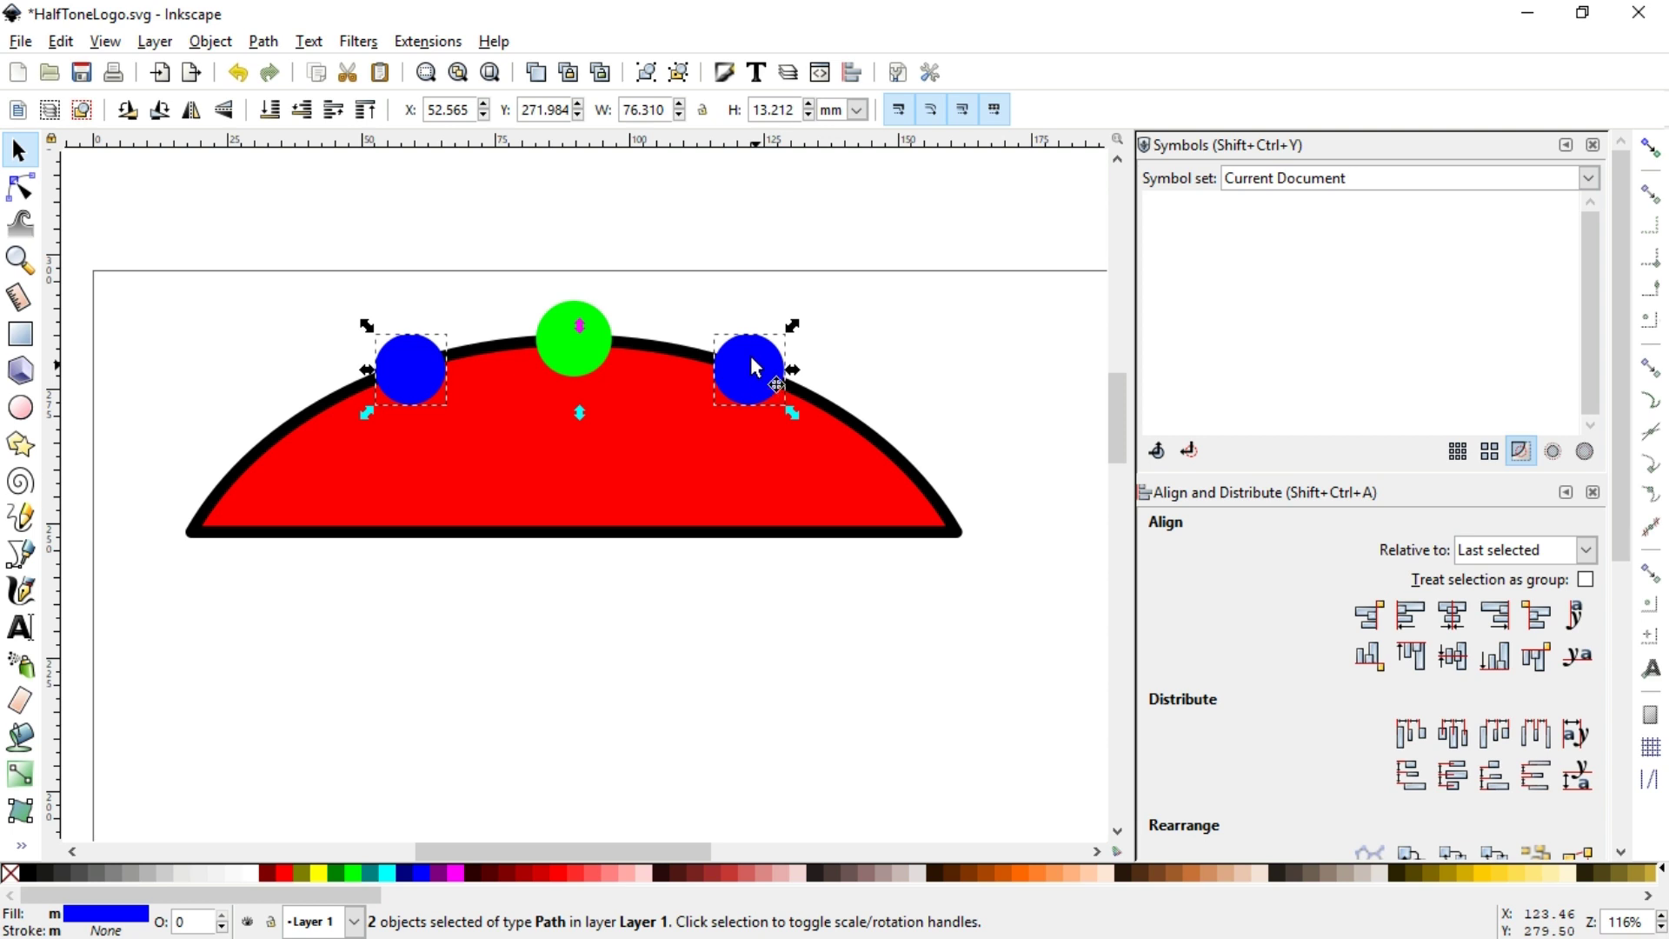
pyautogui.click(736, 313)
pyautogui.rightClick(398, 367)
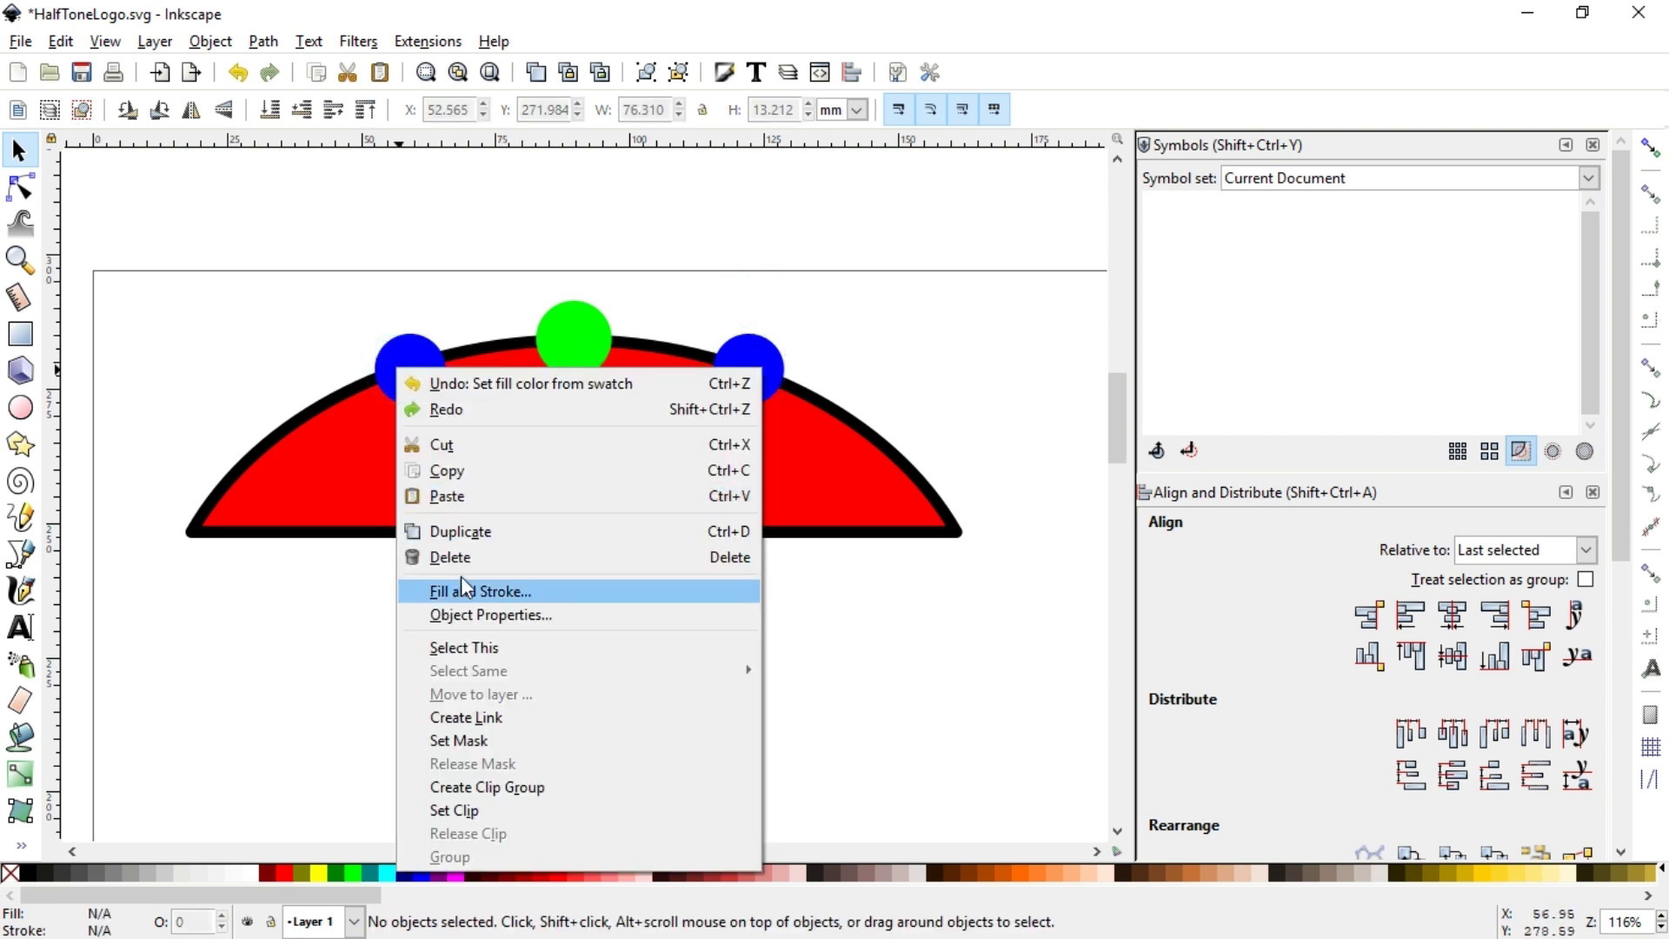
pyautogui.click(409, 359)
pyautogui.rightClick(400, 348)
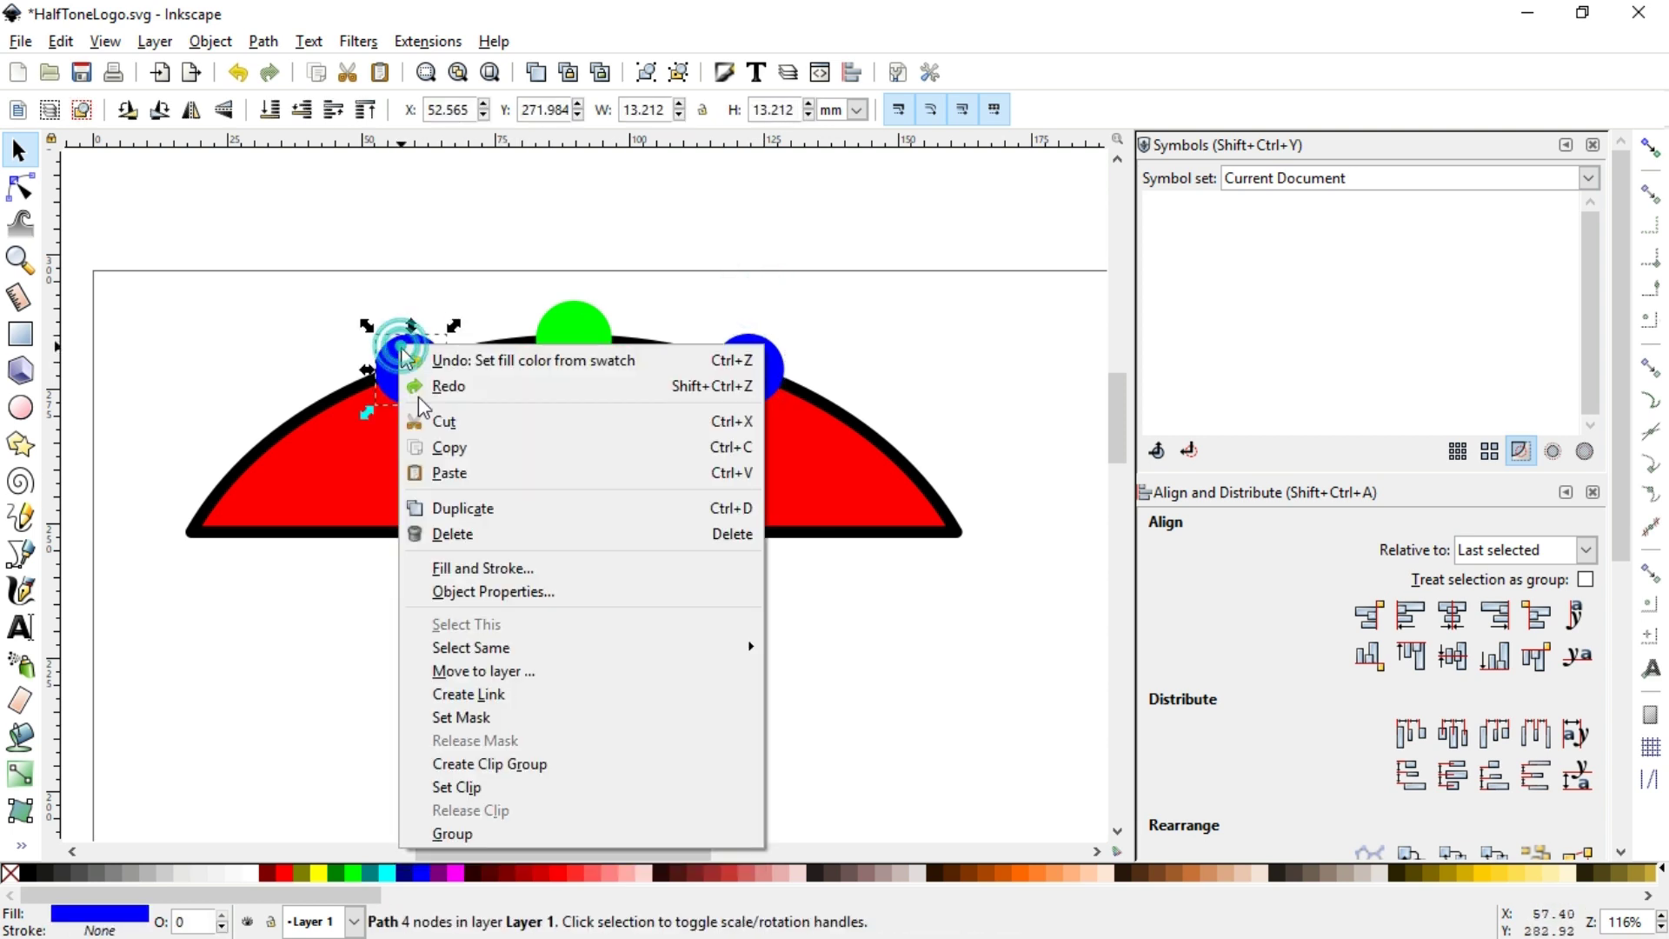
# Add a pair of smaller 10.934 mm fuchsia dots lower on both sides of the arc
pyautogui.click(476, 508)
pyautogui.moveTo(409, 387); pyautogui.dragTo(292, 452)
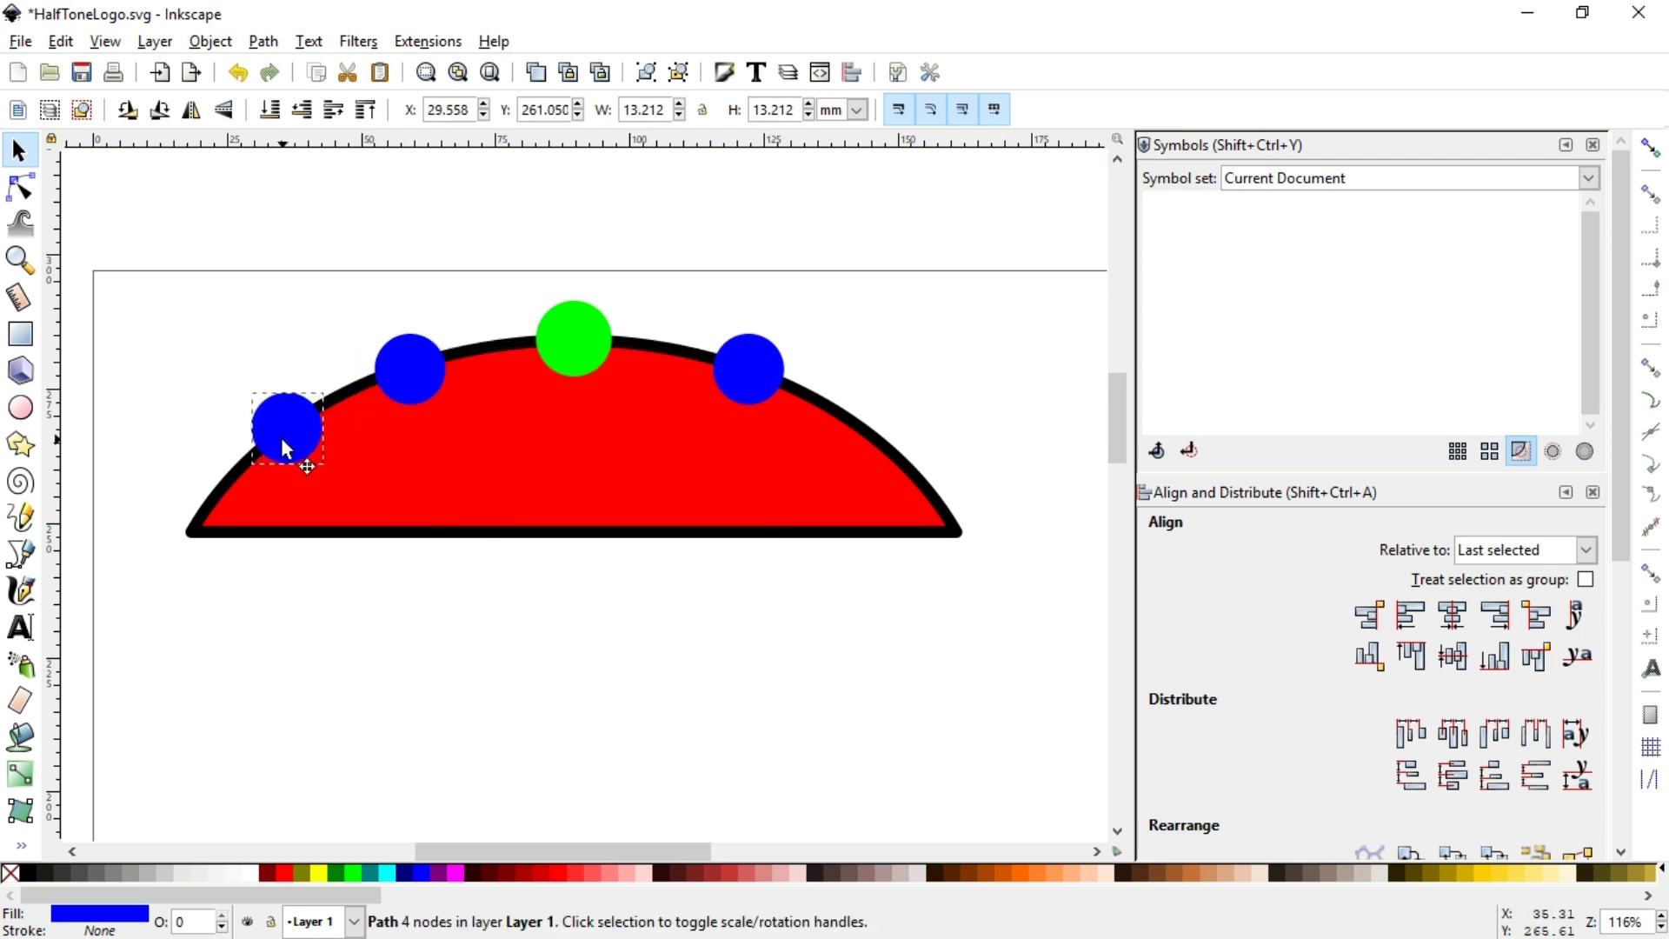
pyautogui.moveTo(337, 473); pyautogui.dragTo(332, 464)
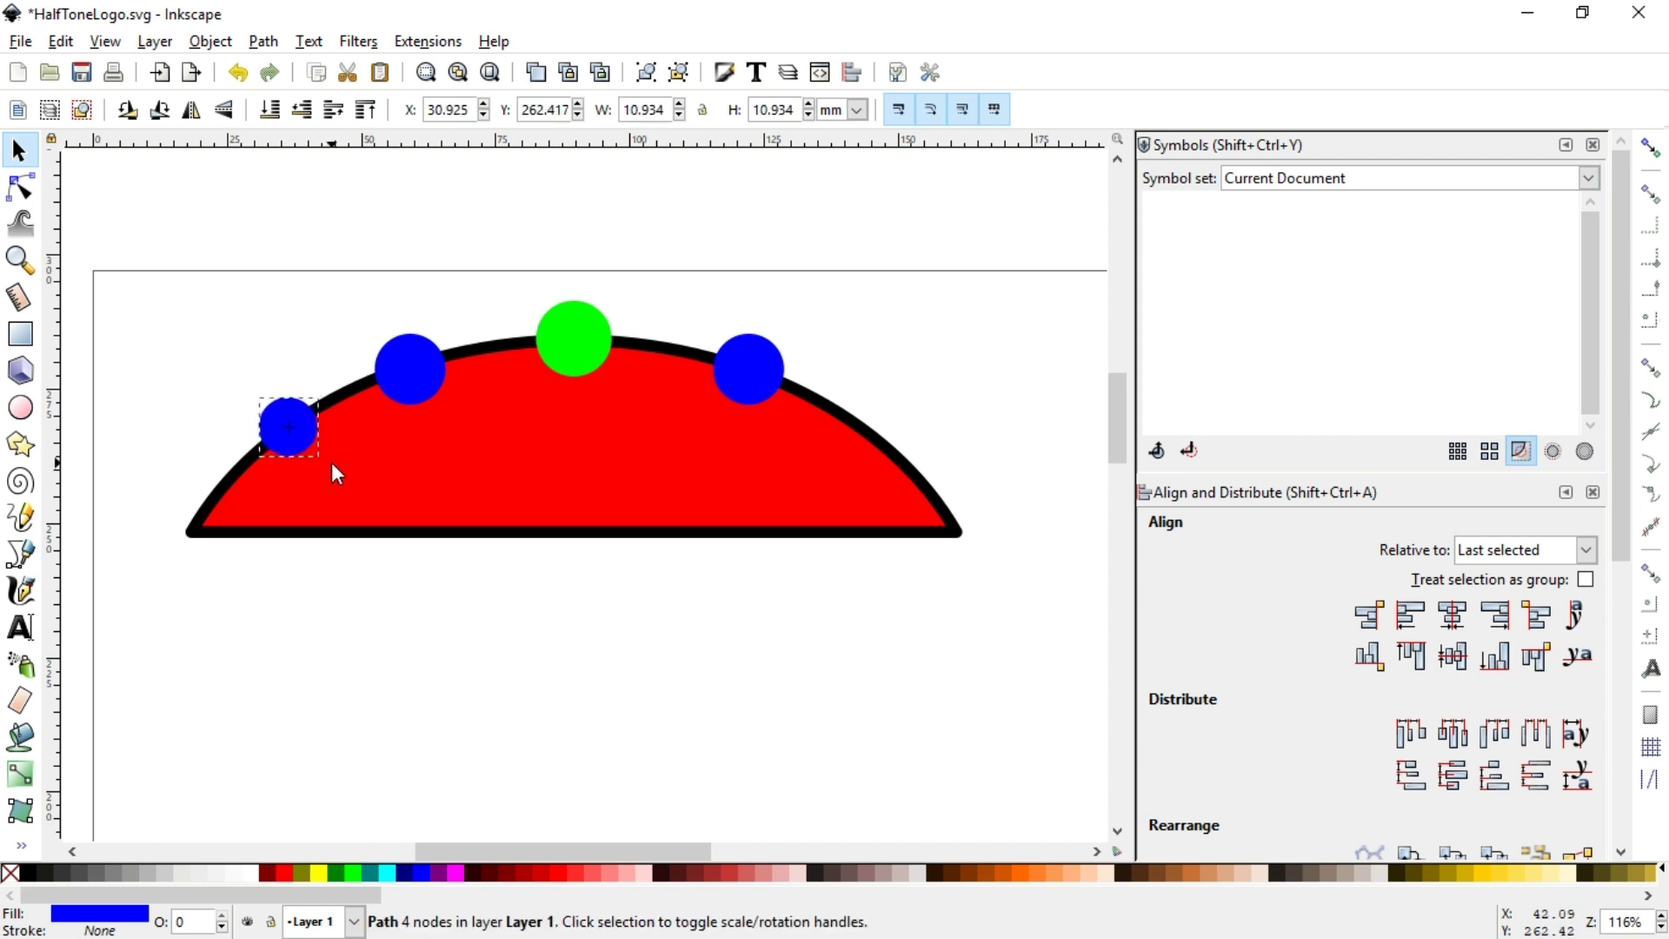
pyautogui.click(328, 354)
pyautogui.keyDown('ctrl'); pyautogui.click(304, 445); pyautogui.keyUp('ctrl')
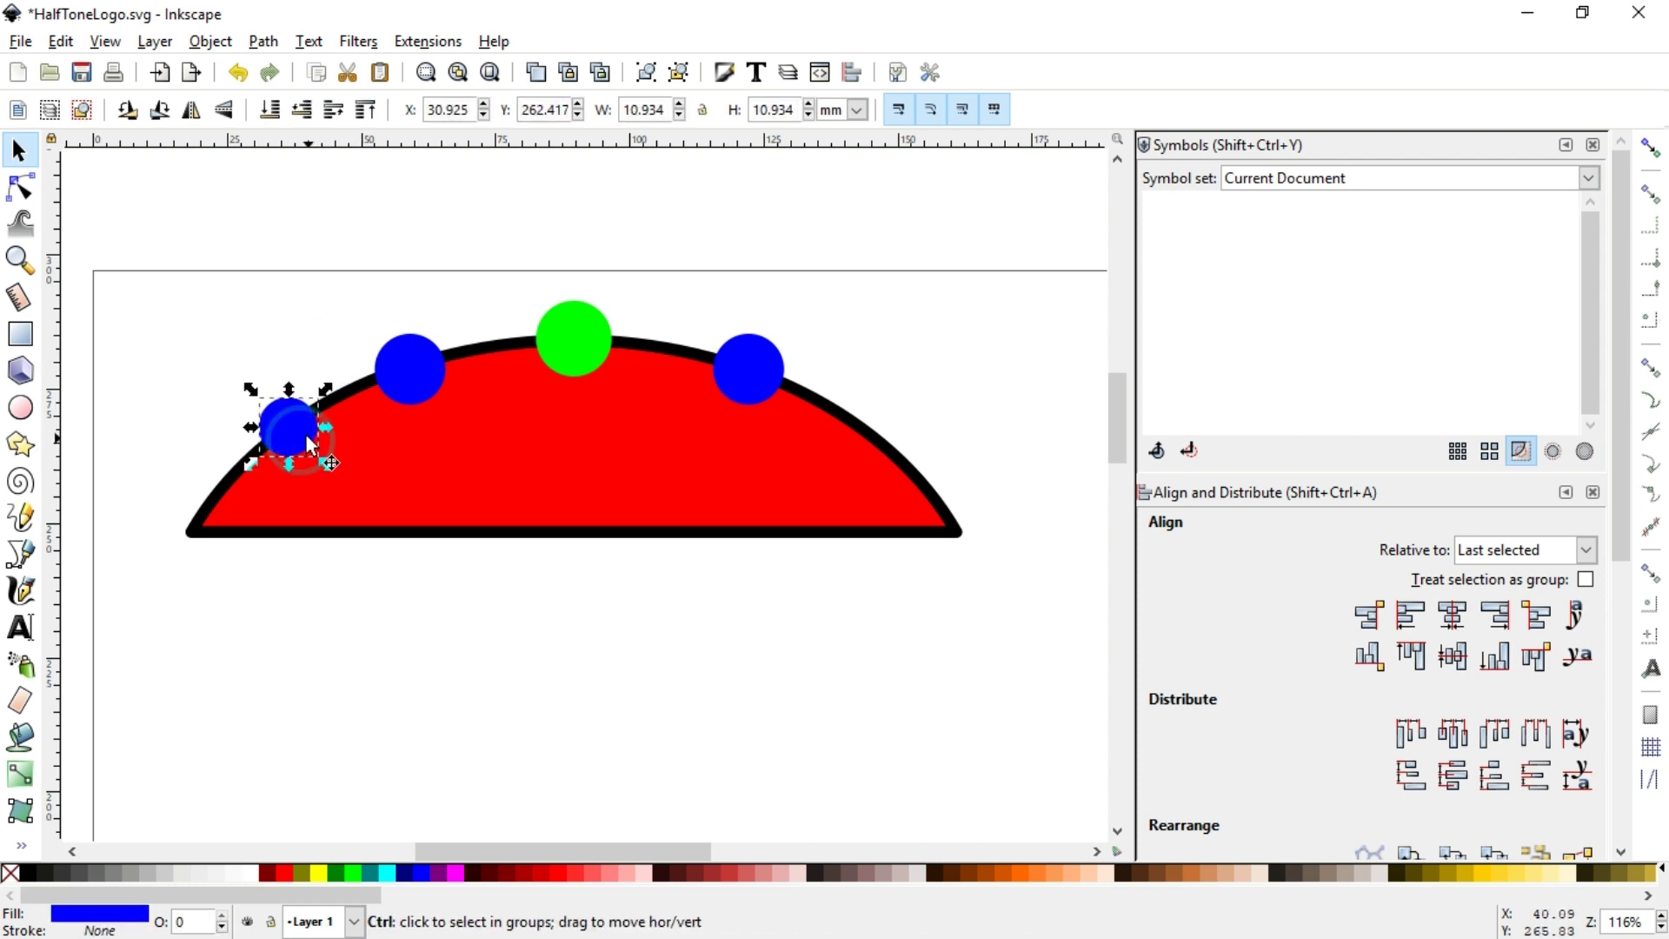
pyautogui.moveTo(310, 444); pyautogui.dragTo(842, 439)
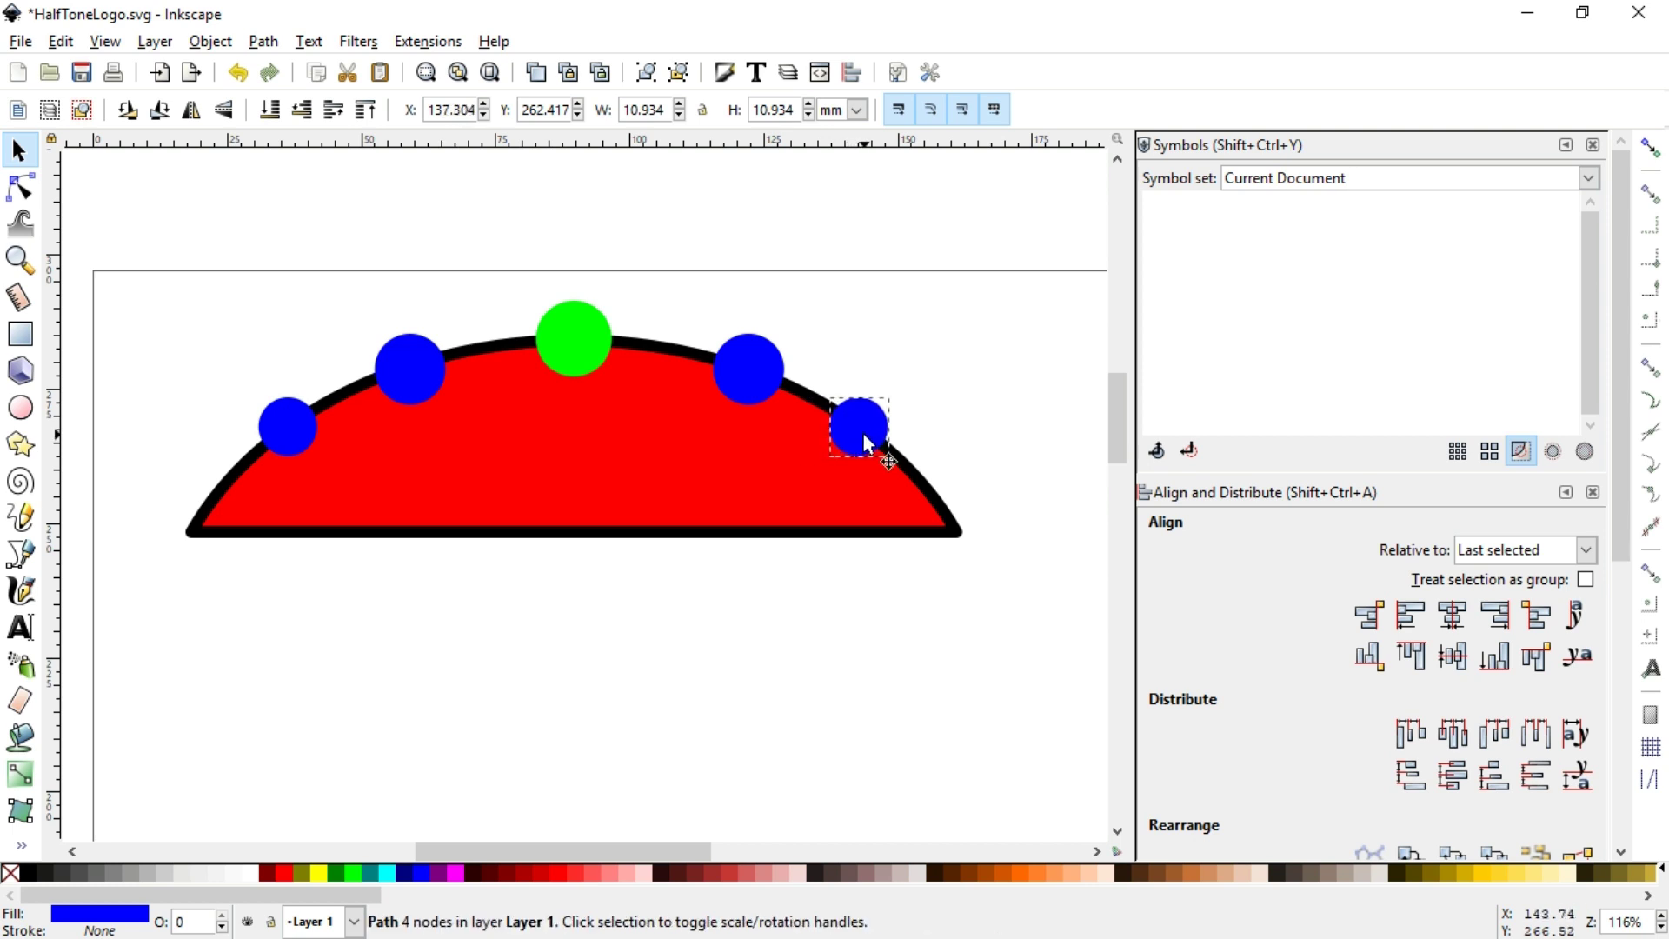
pyautogui.moveTo(865, 434); pyautogui.dragTo(866, 435)
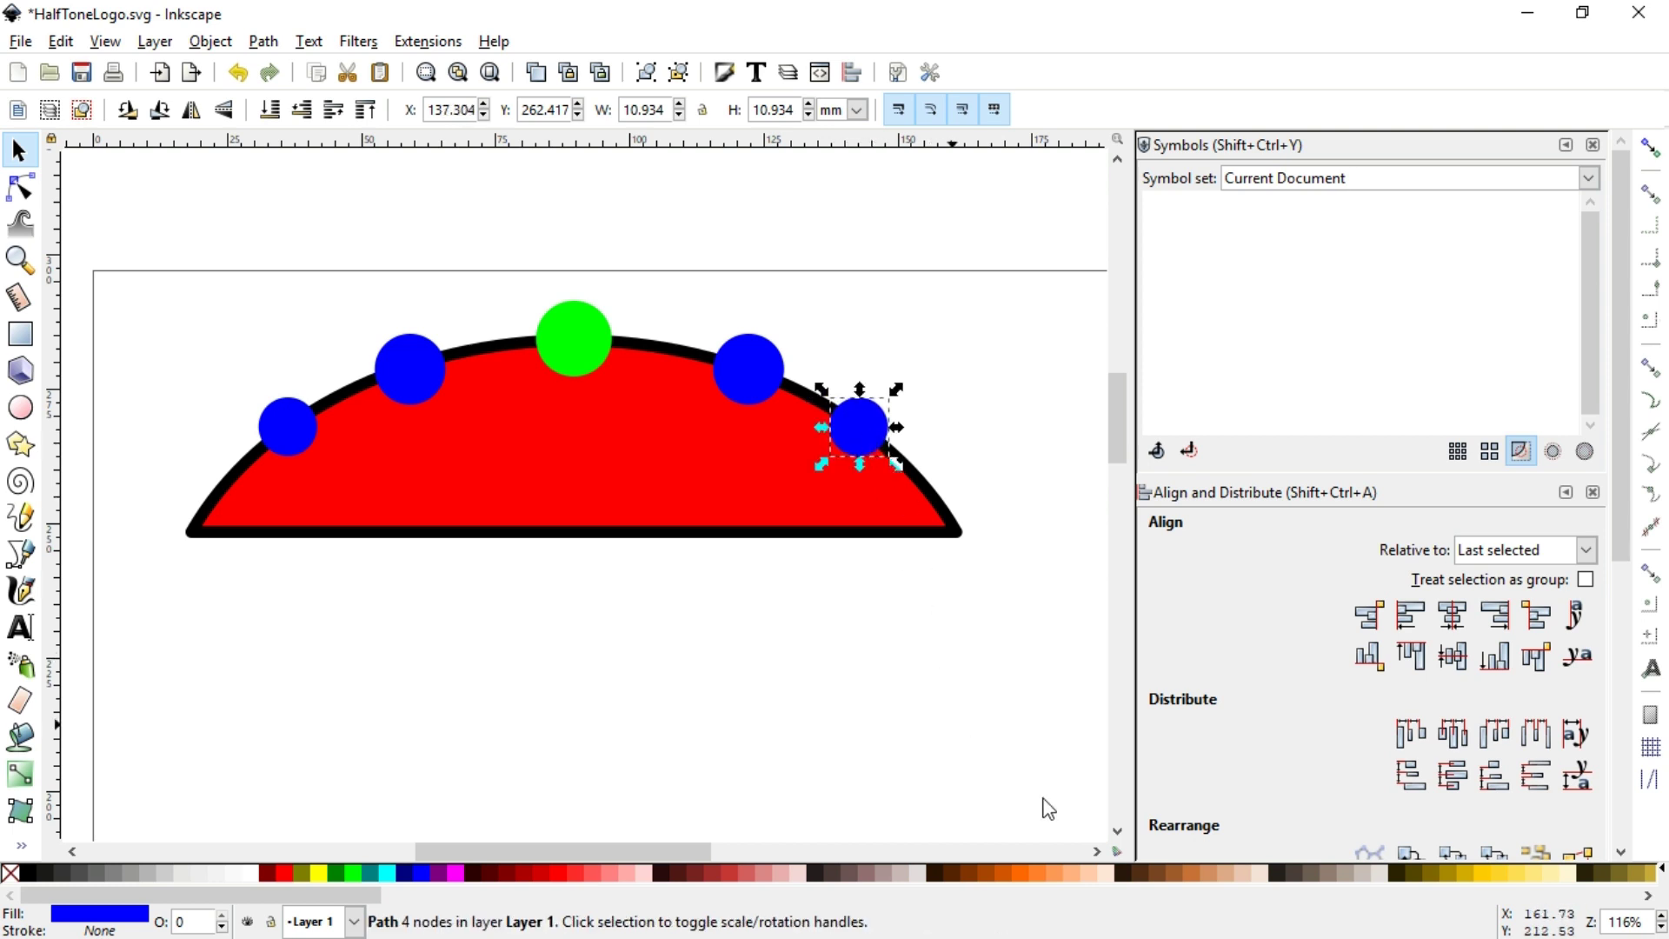
pyautogui.click(456, 872)
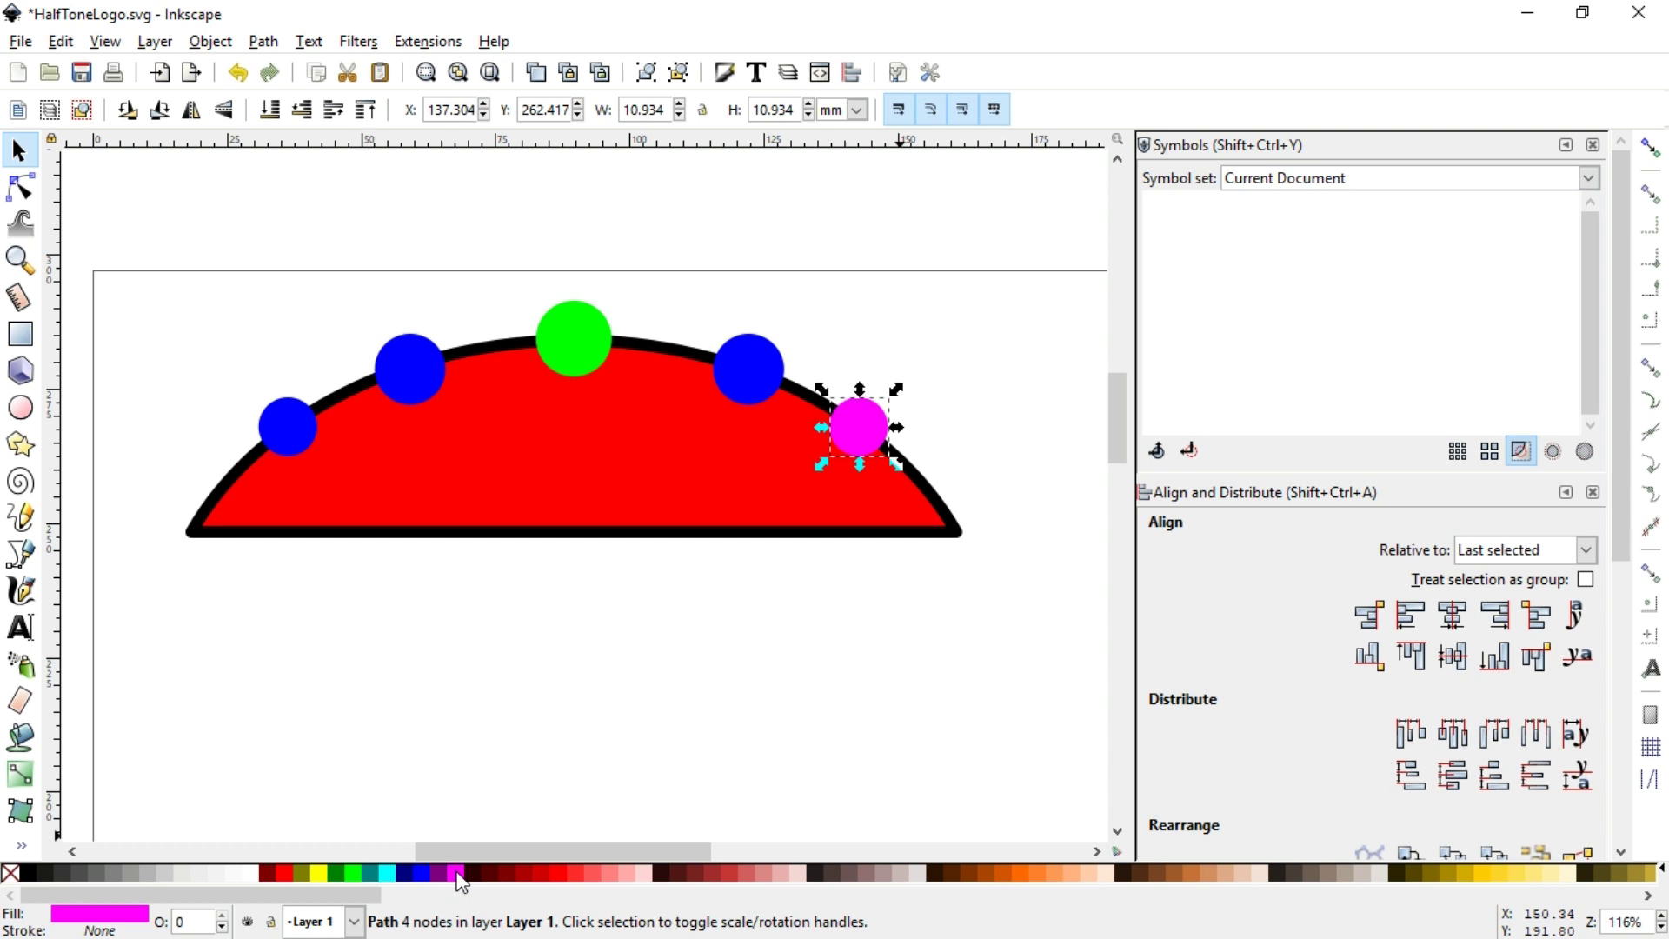
pyautogui.click(280, 427)
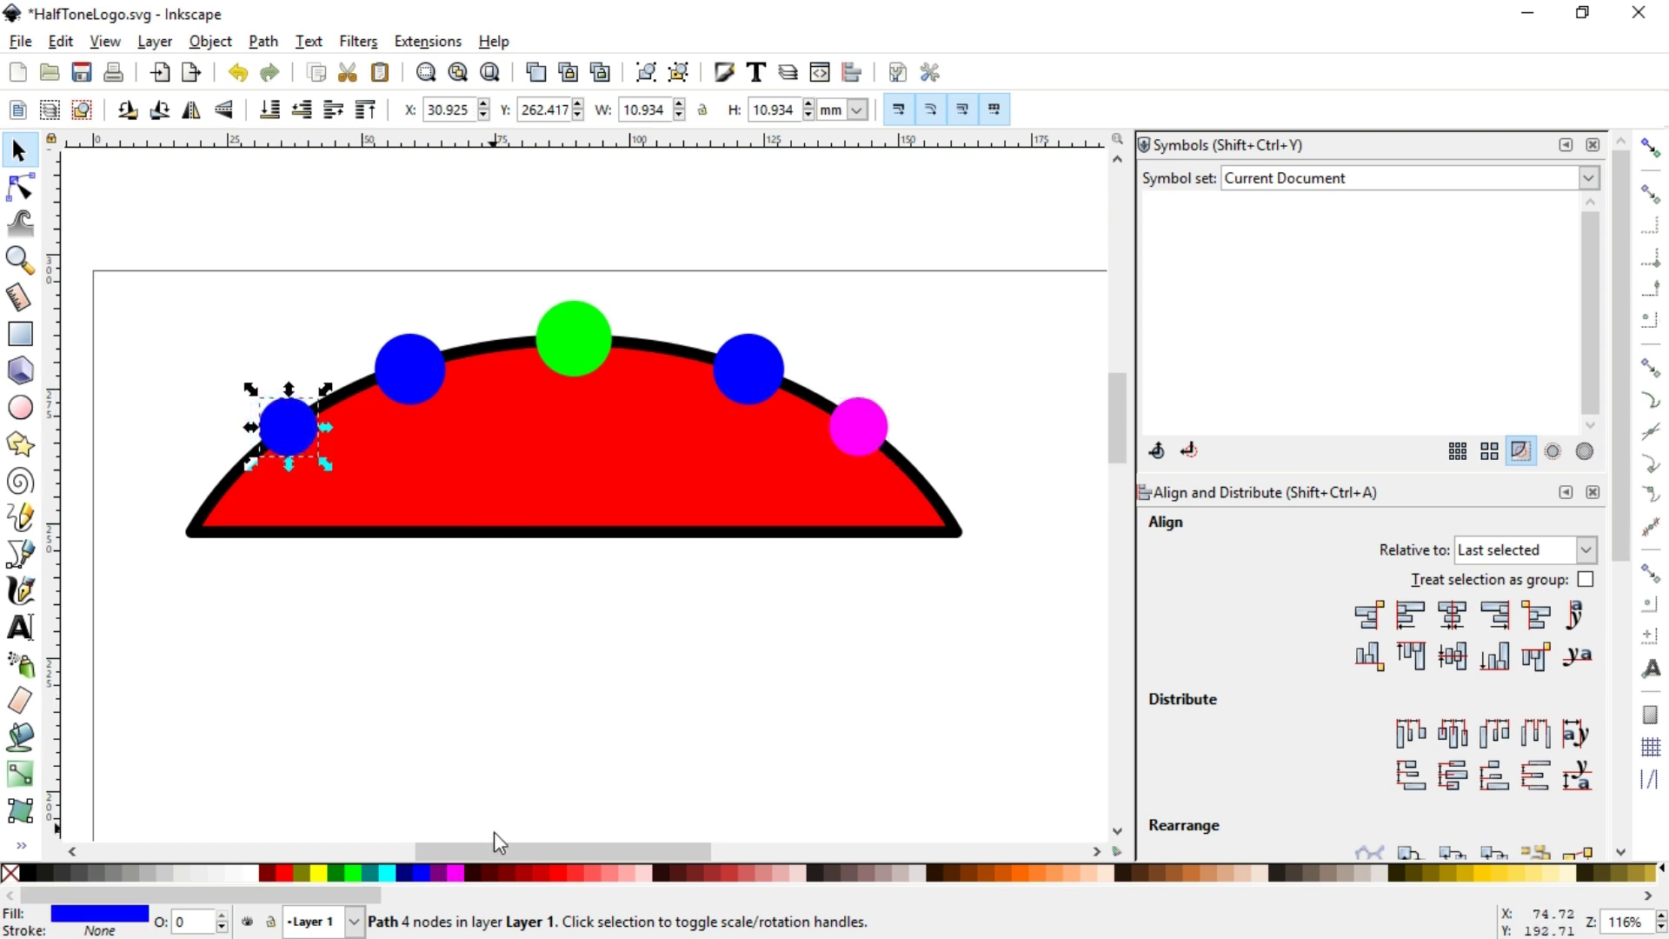
pyautogui.click(455, 872)
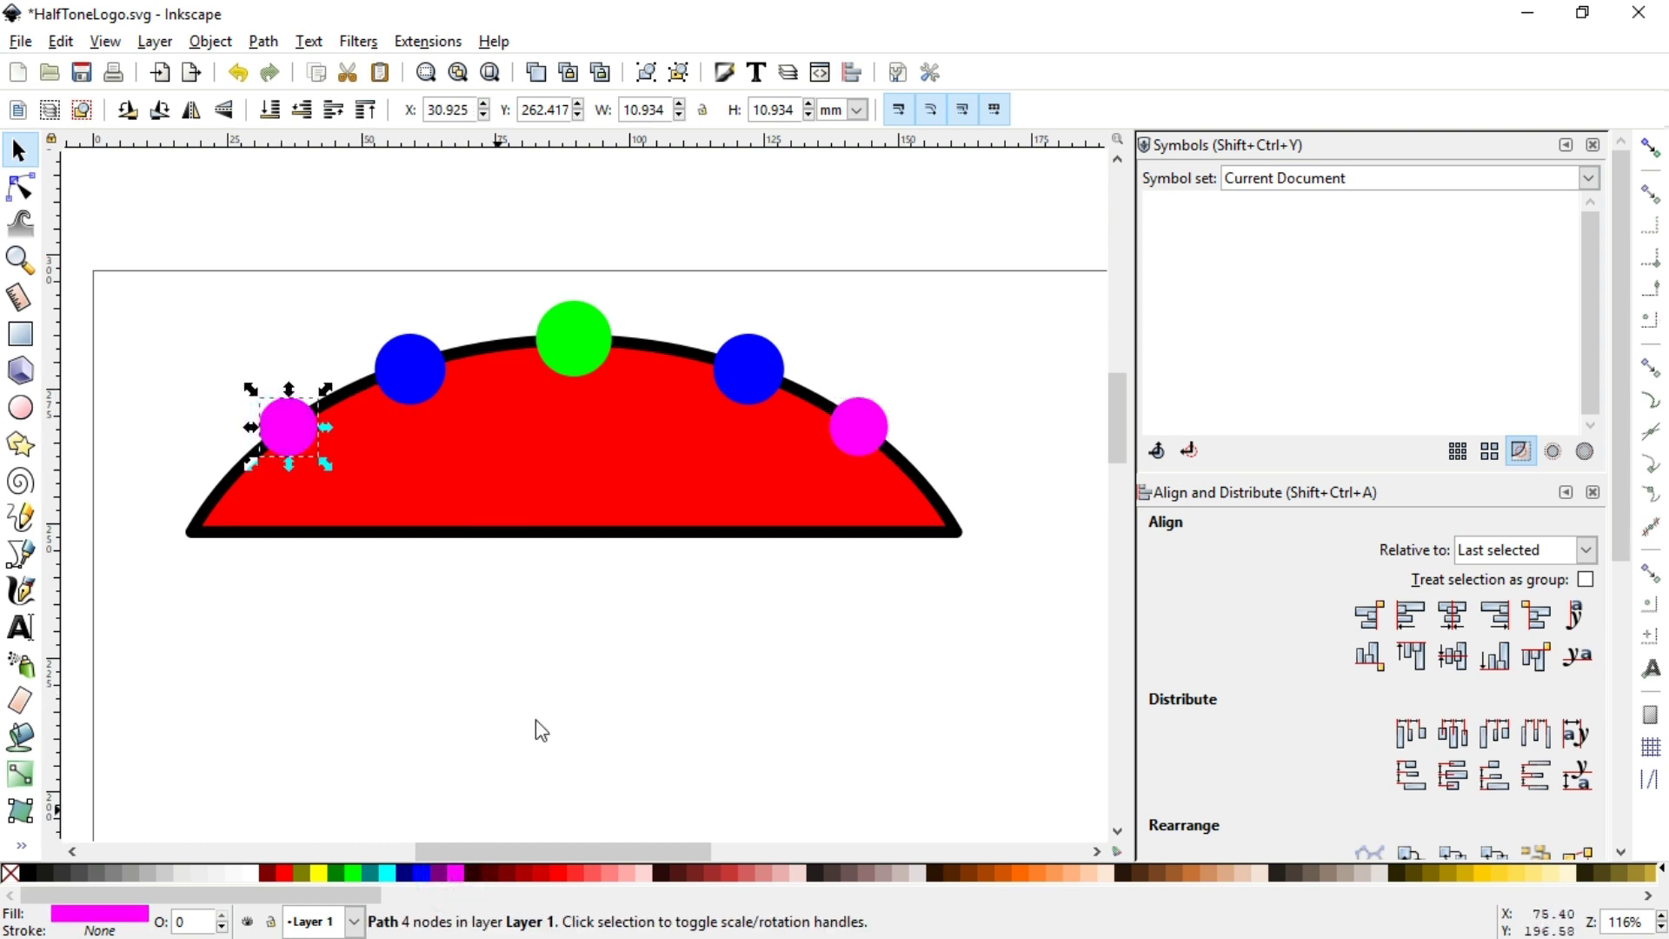
# Add a pair of 6.834 mm yellow-orange dots at both base ends of the arc
pyautogui.click(865, 435)
pyautogui.rightClick(865, 430)
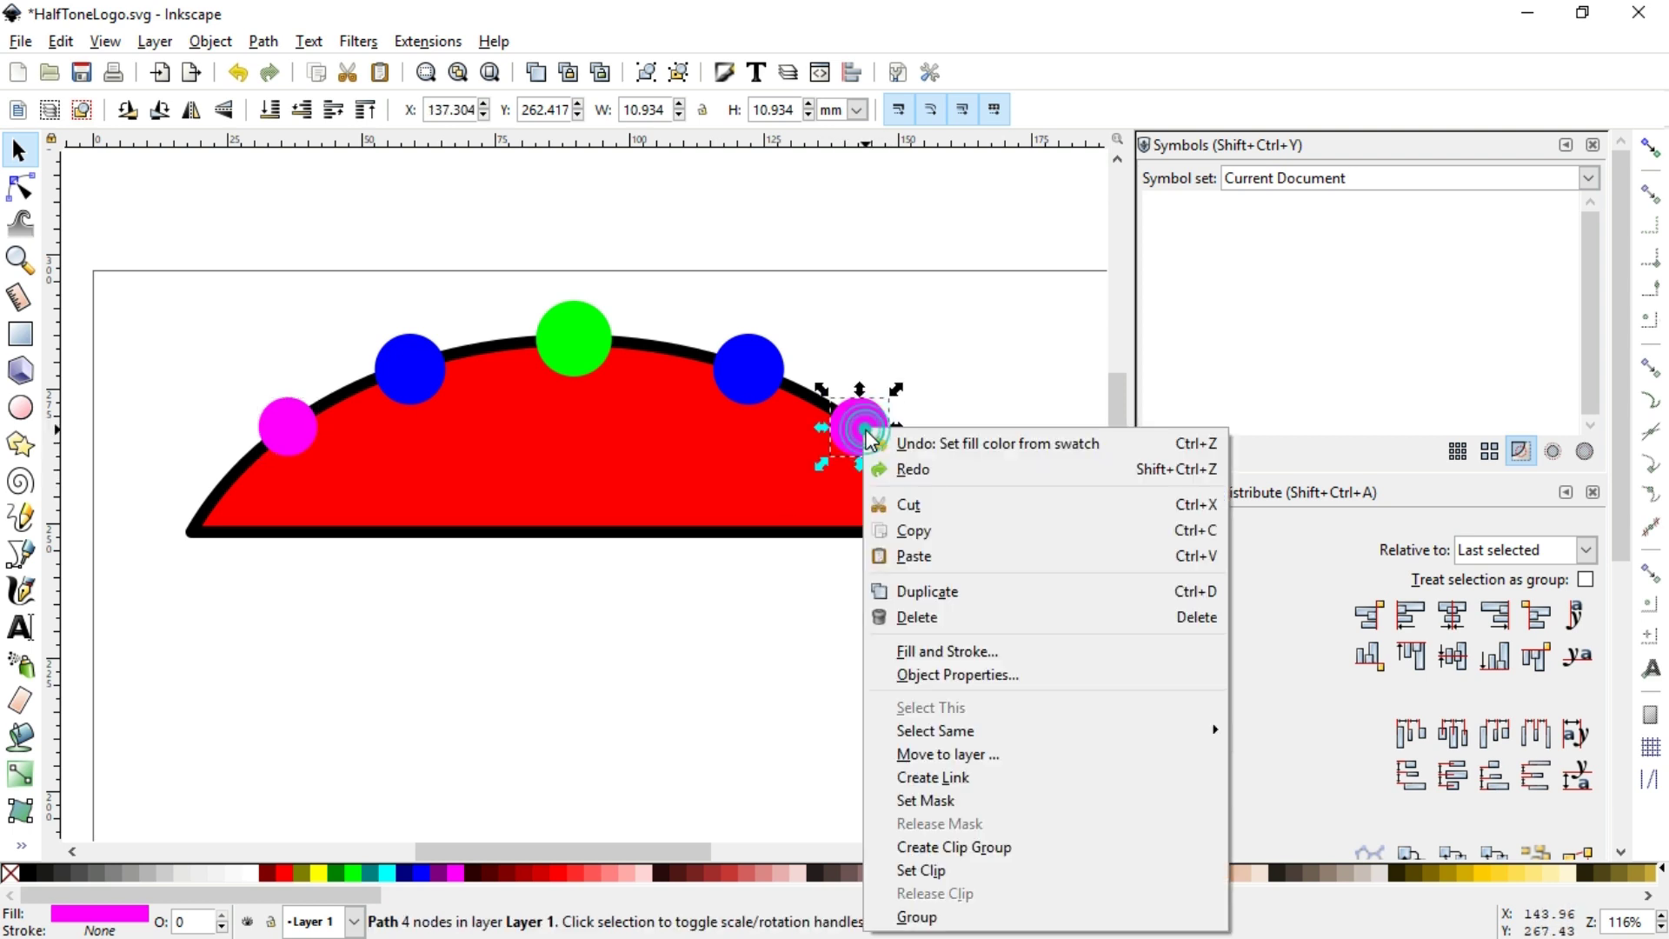
pyautogui.click(927, 591)
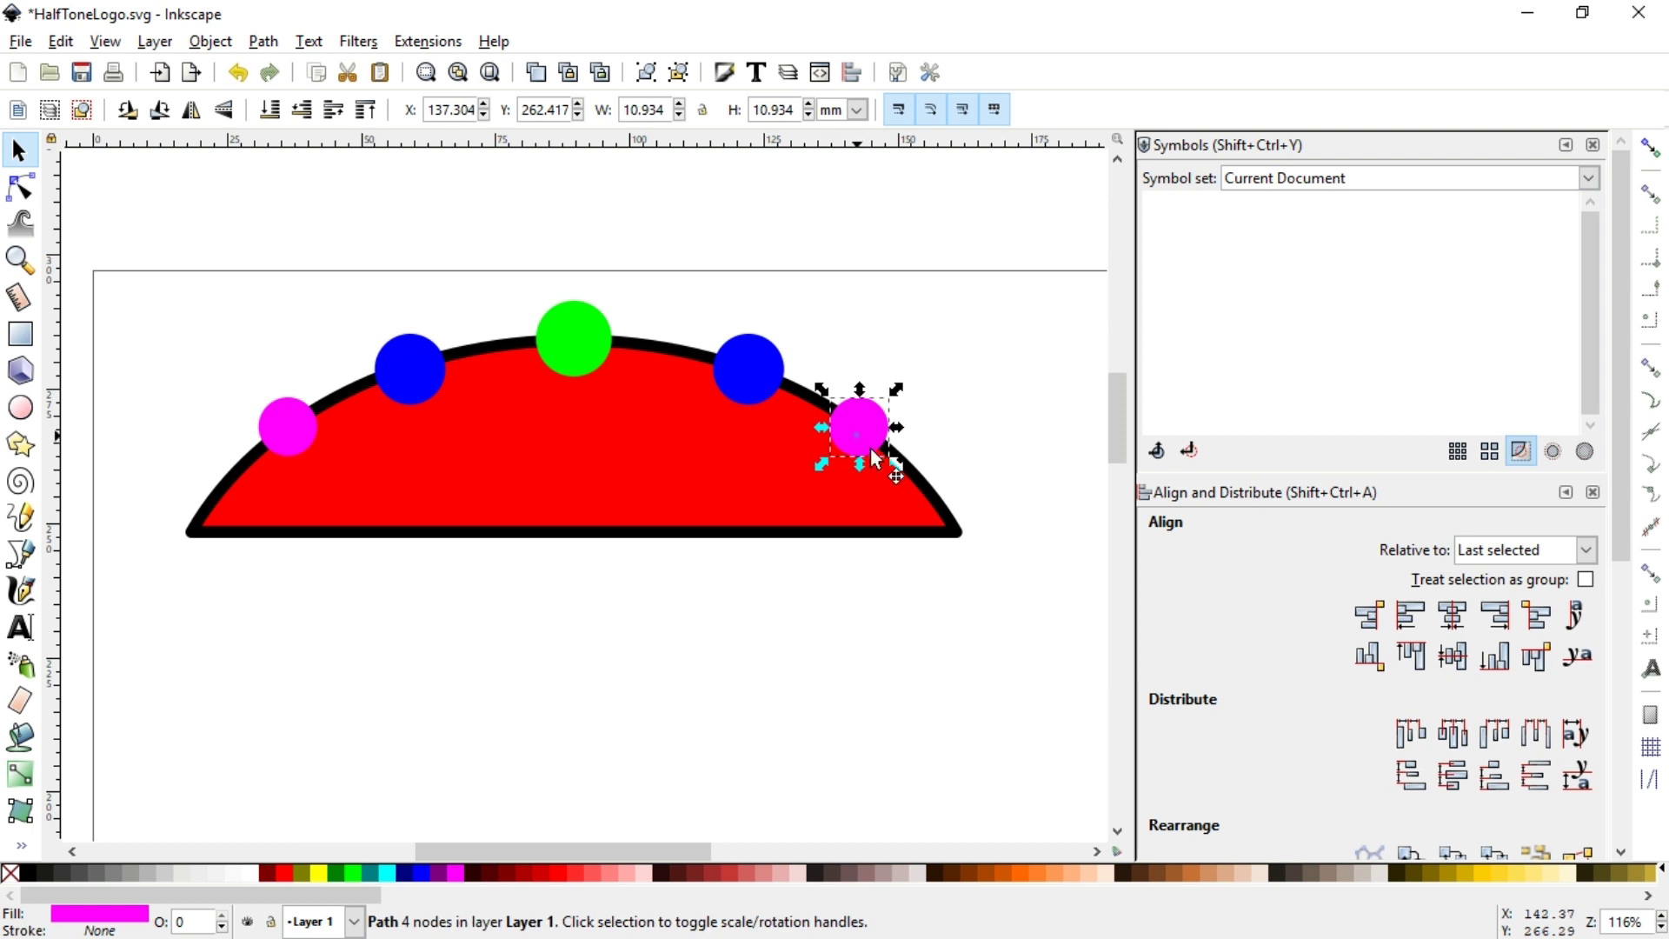
pyautogui.moveTo(863, 439); pyautogui.dragTo(943, 520)
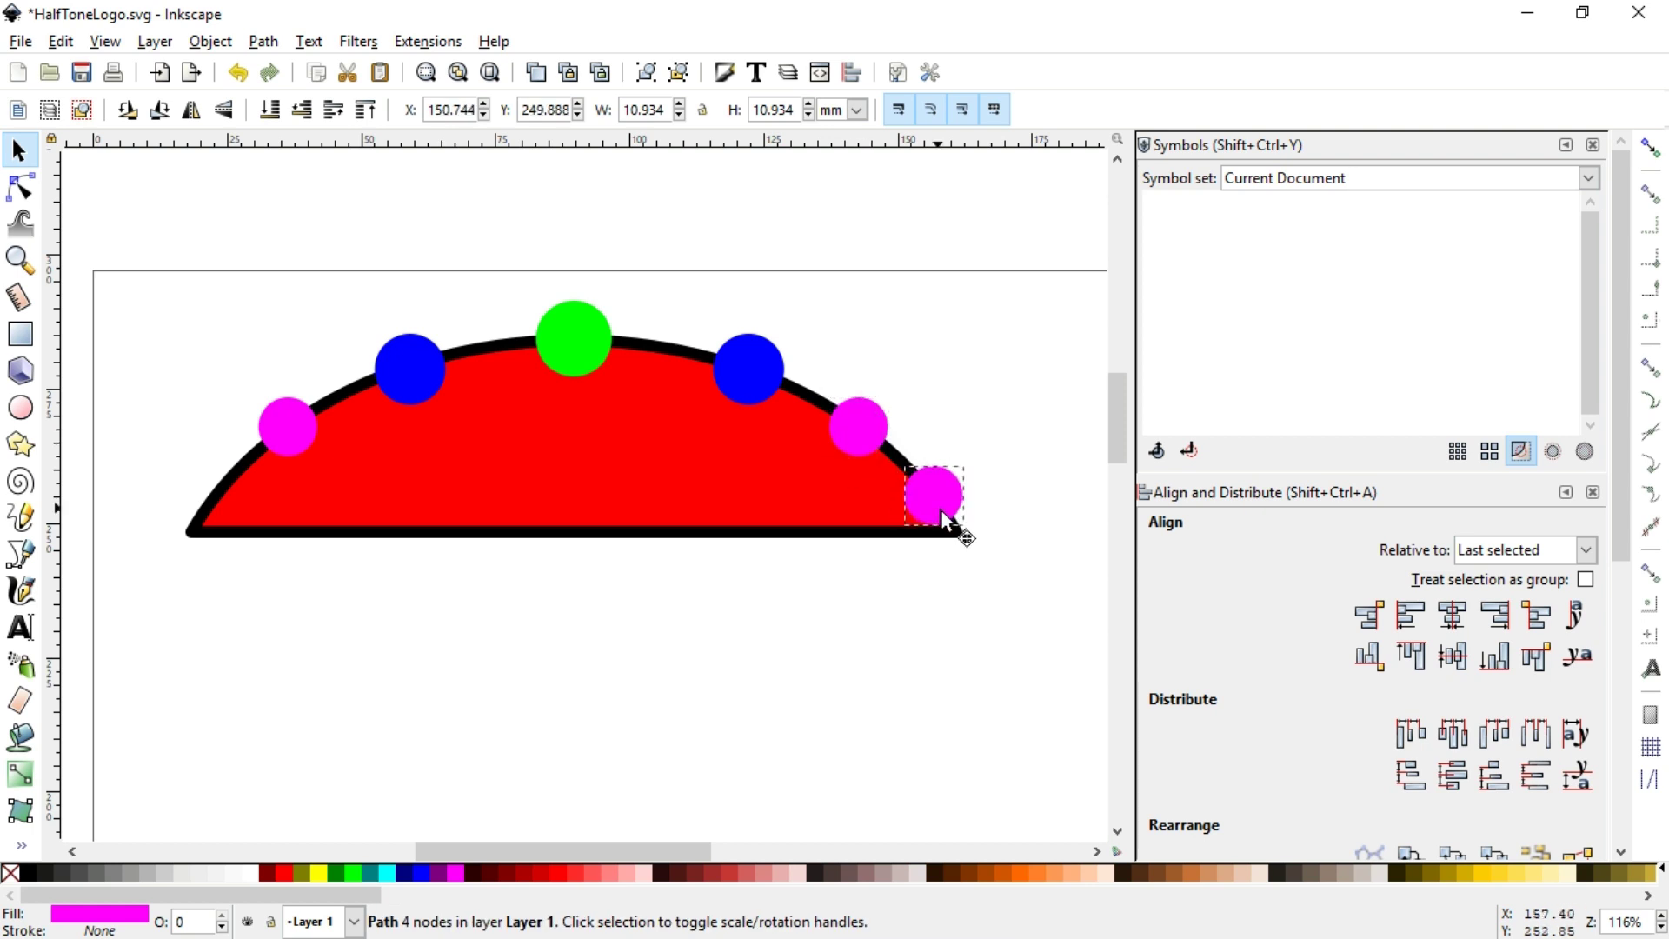
pyautogui.click(1488, 872)
pyautogui.moveTo(972, 533); pyautogui.dragTo(962, 530)
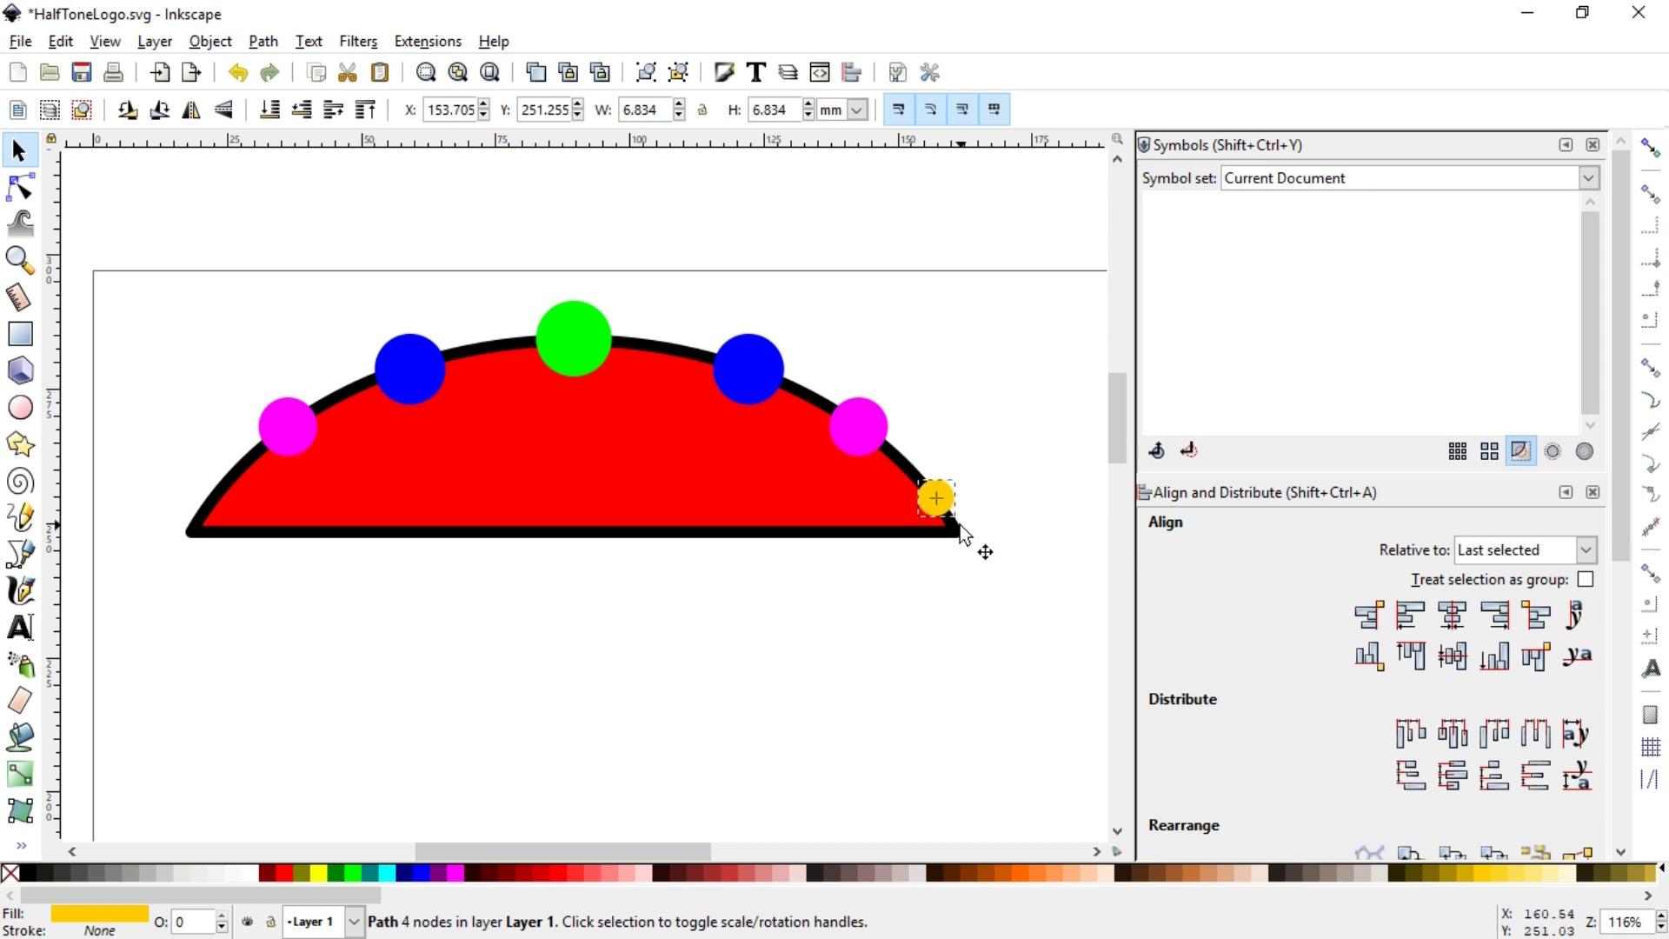
pyautogui.hotkey('ctrl', 'd')
pyautogui.moveTo(932, 506); pyautogui.dragTo(215, 492)
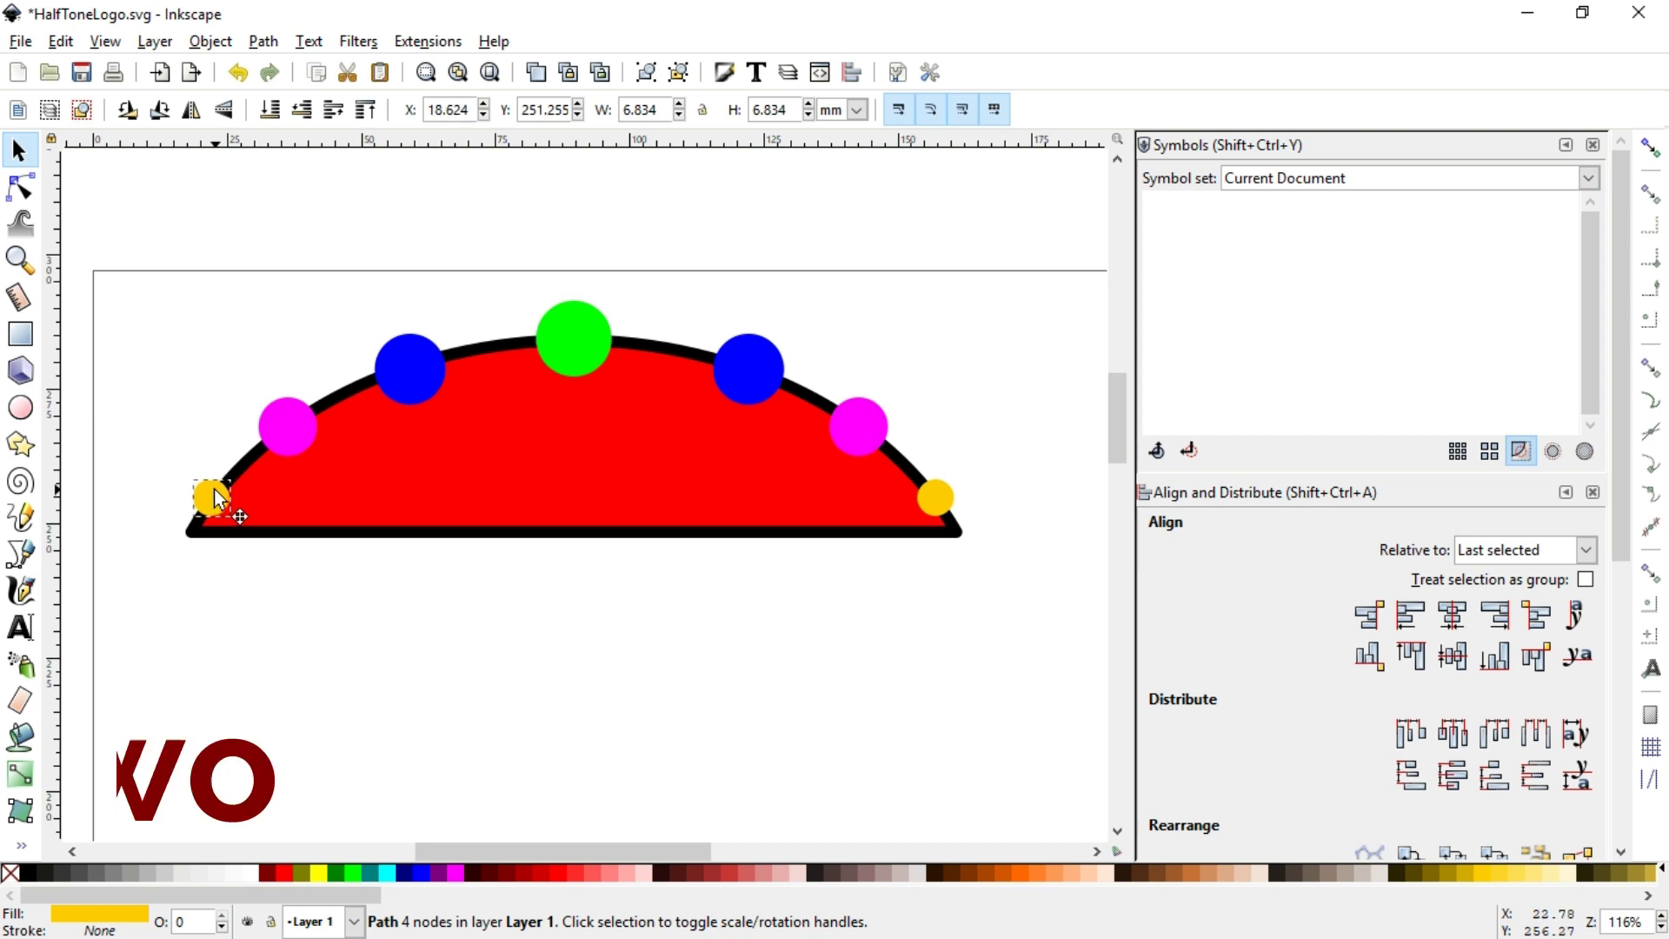
# Union the yellow pair, the magenta pair and the blue pair into one path each
pyautogui.keyDown('shift'); pyautogui.click(935, 499); pyautogui.keyUp('shift')
pyautogui.click(263, 42)
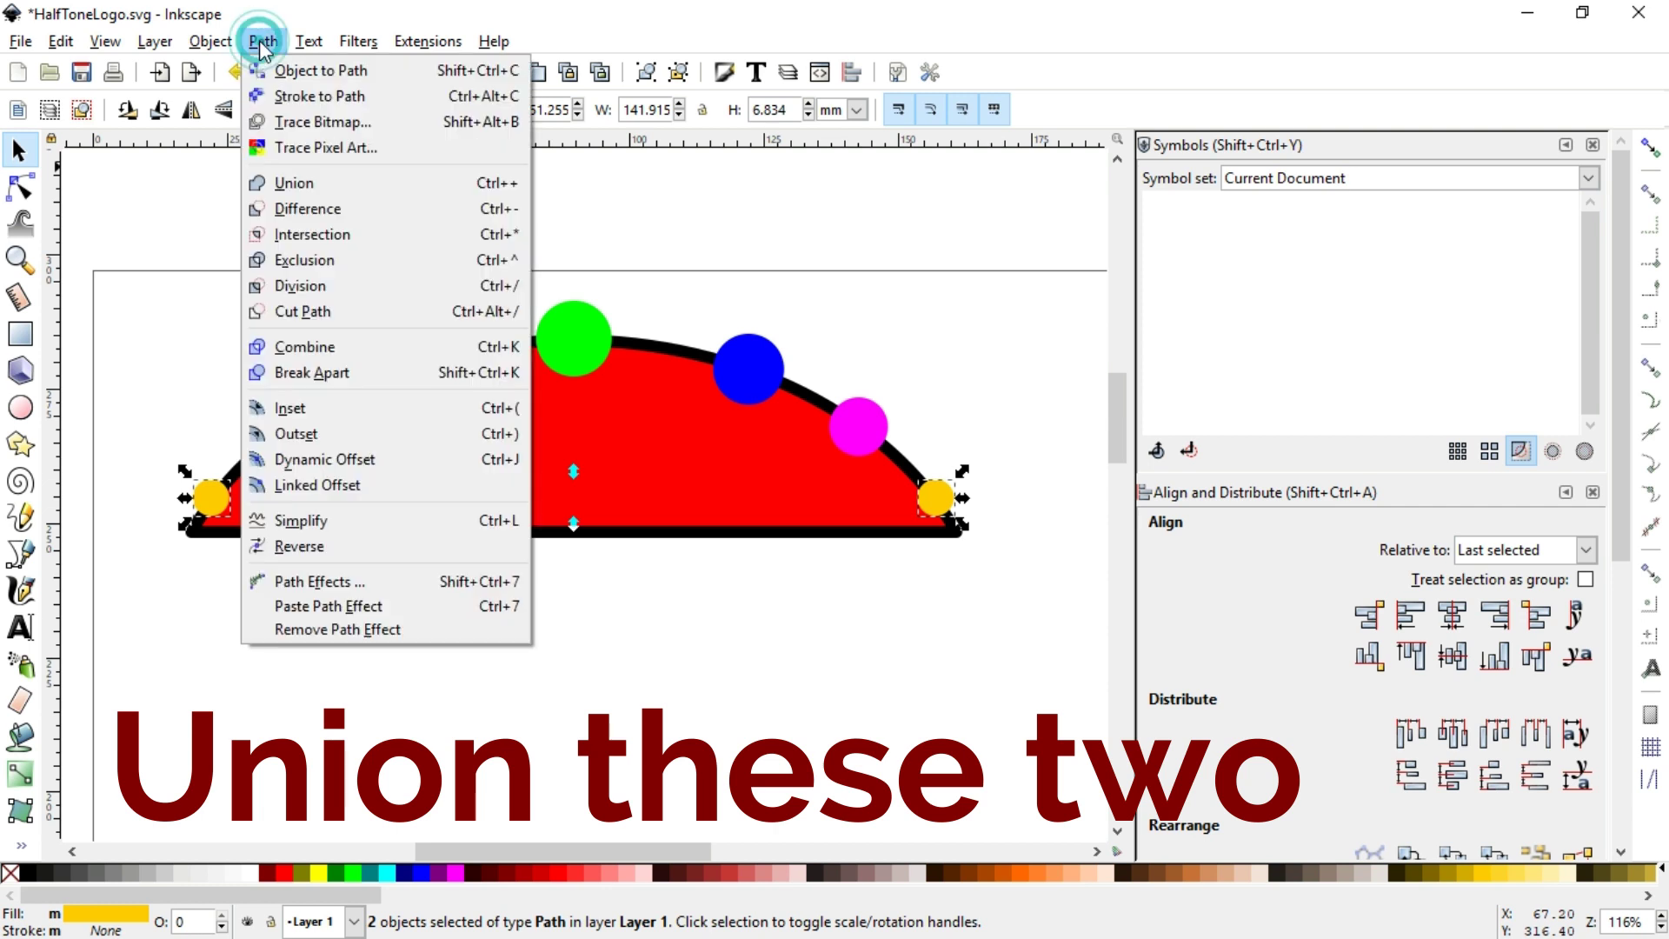
pyautogui.click(305, 180)
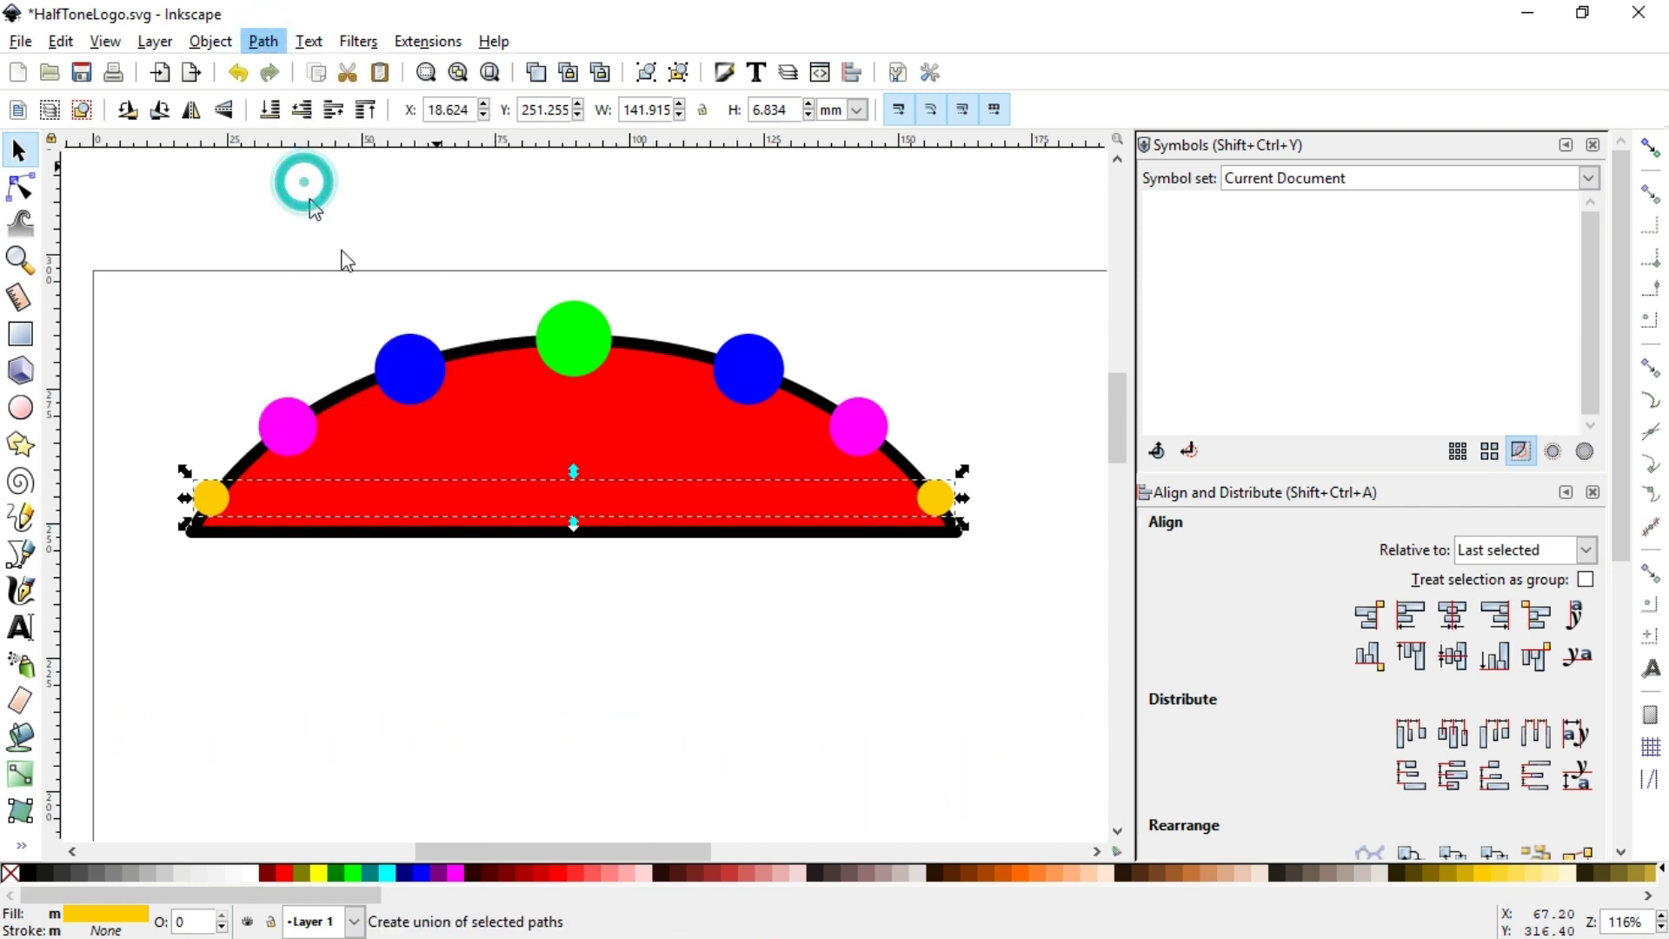
pyautogui.click(295, 433)
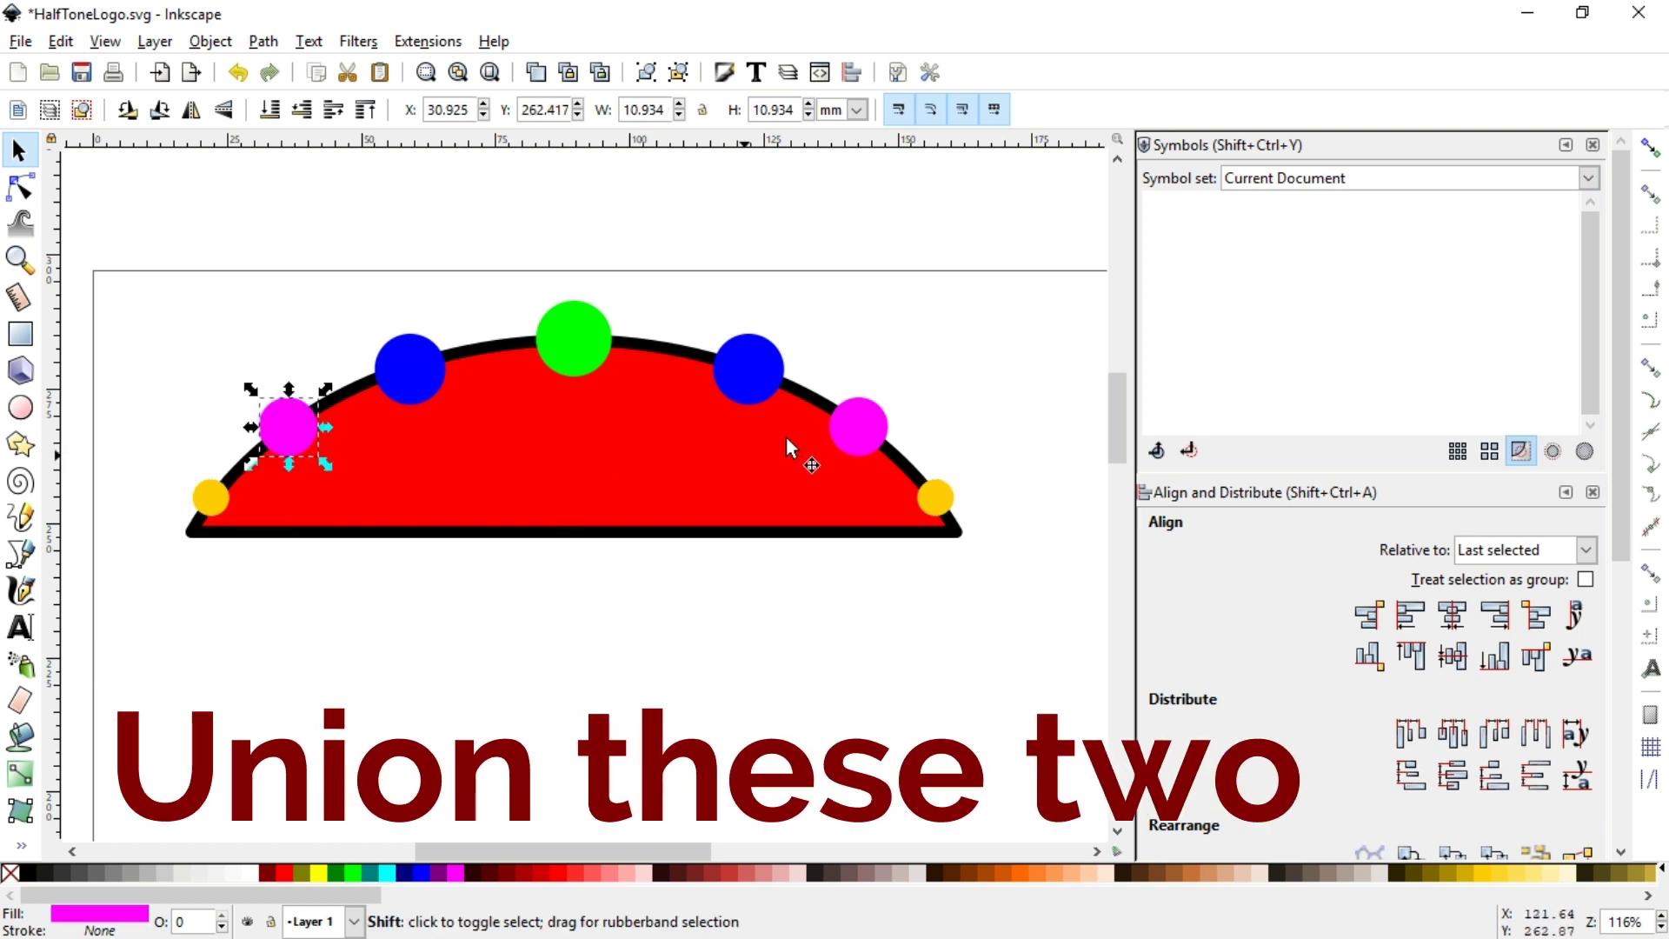
pyautogui.keyDown('shift'); pyautogui.click(855, 426); pyautogui.keyUp('shift')
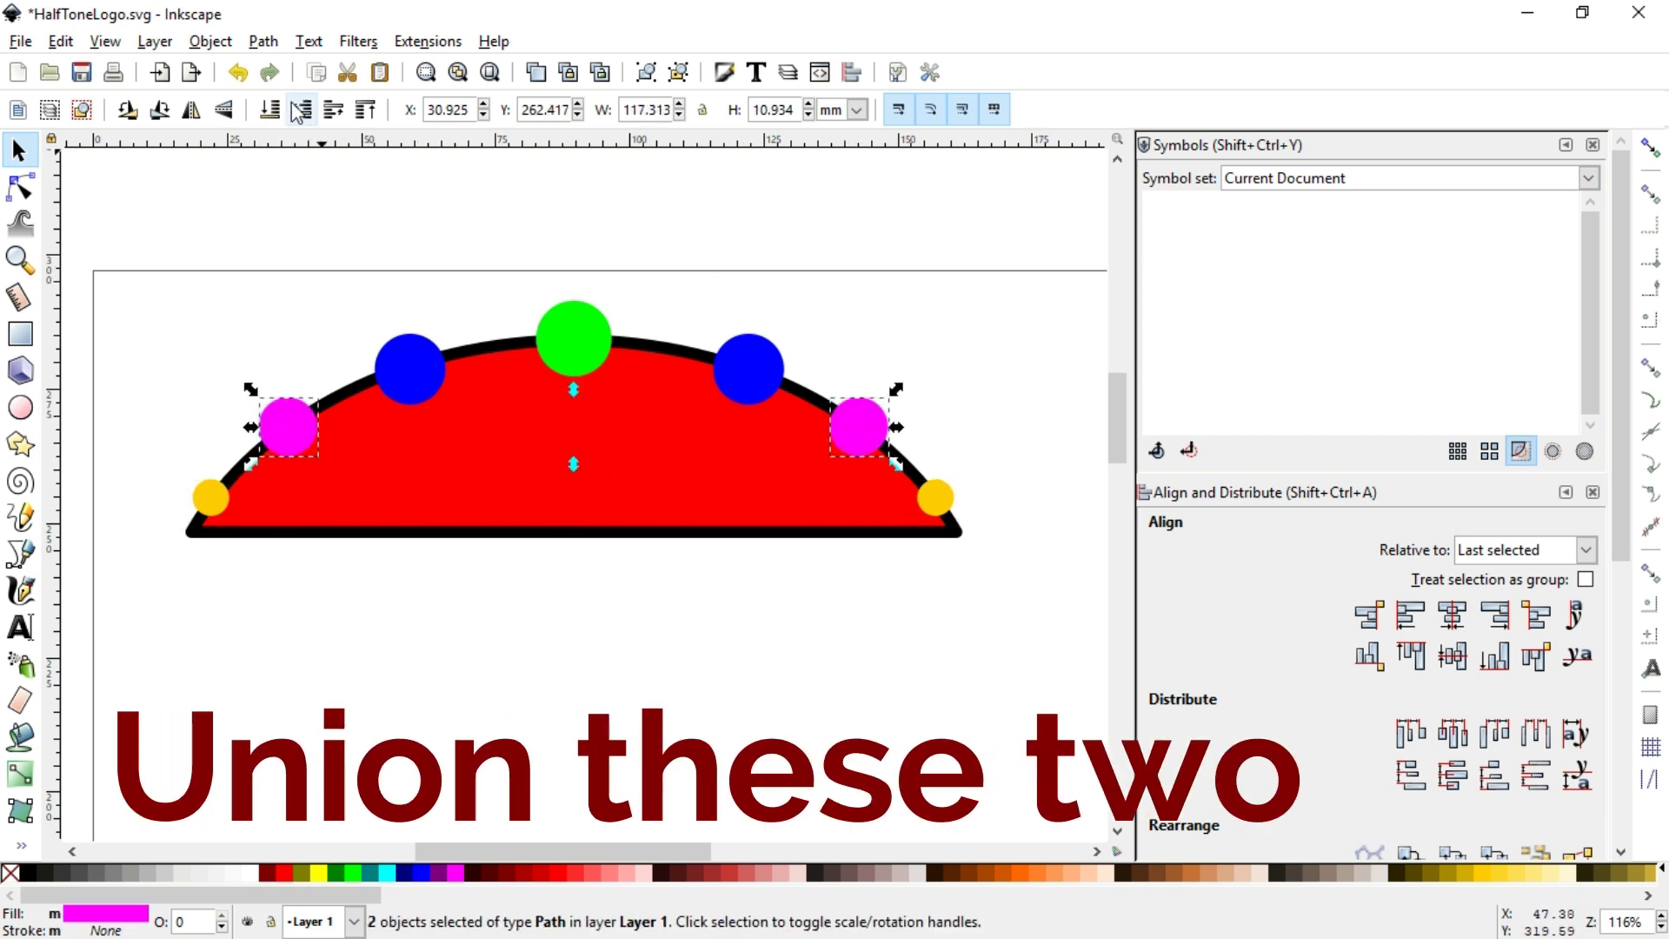
pyautogui.click(264, 41)
pyautogui.click(300, 180)
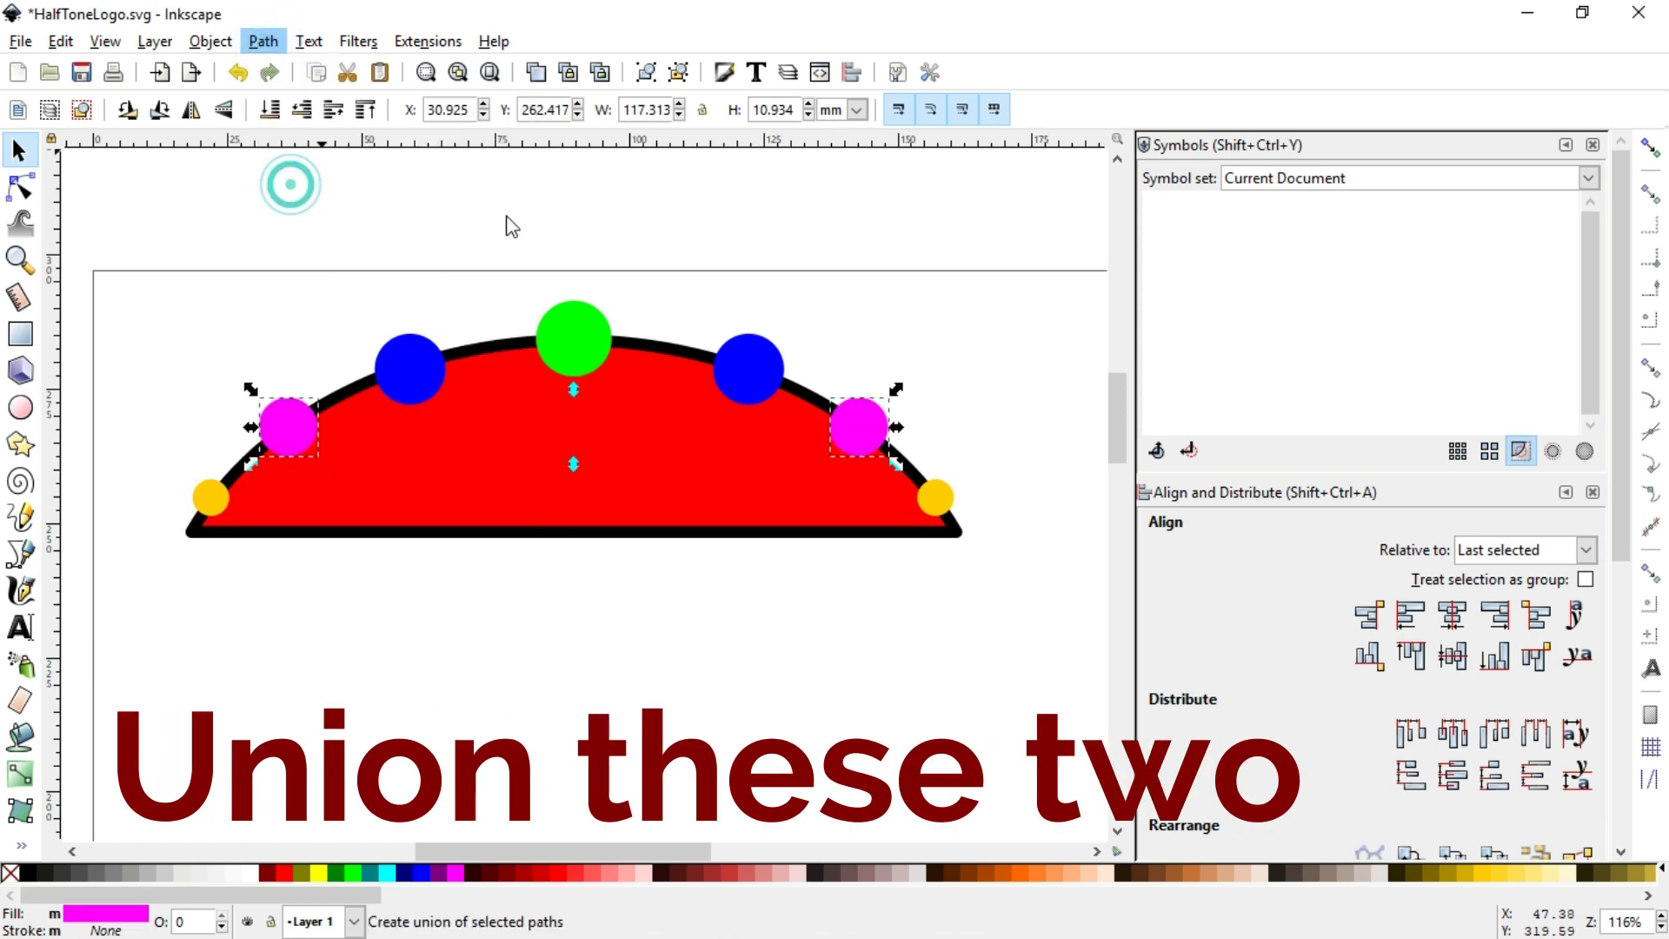
pyautogui.click(410, 369)
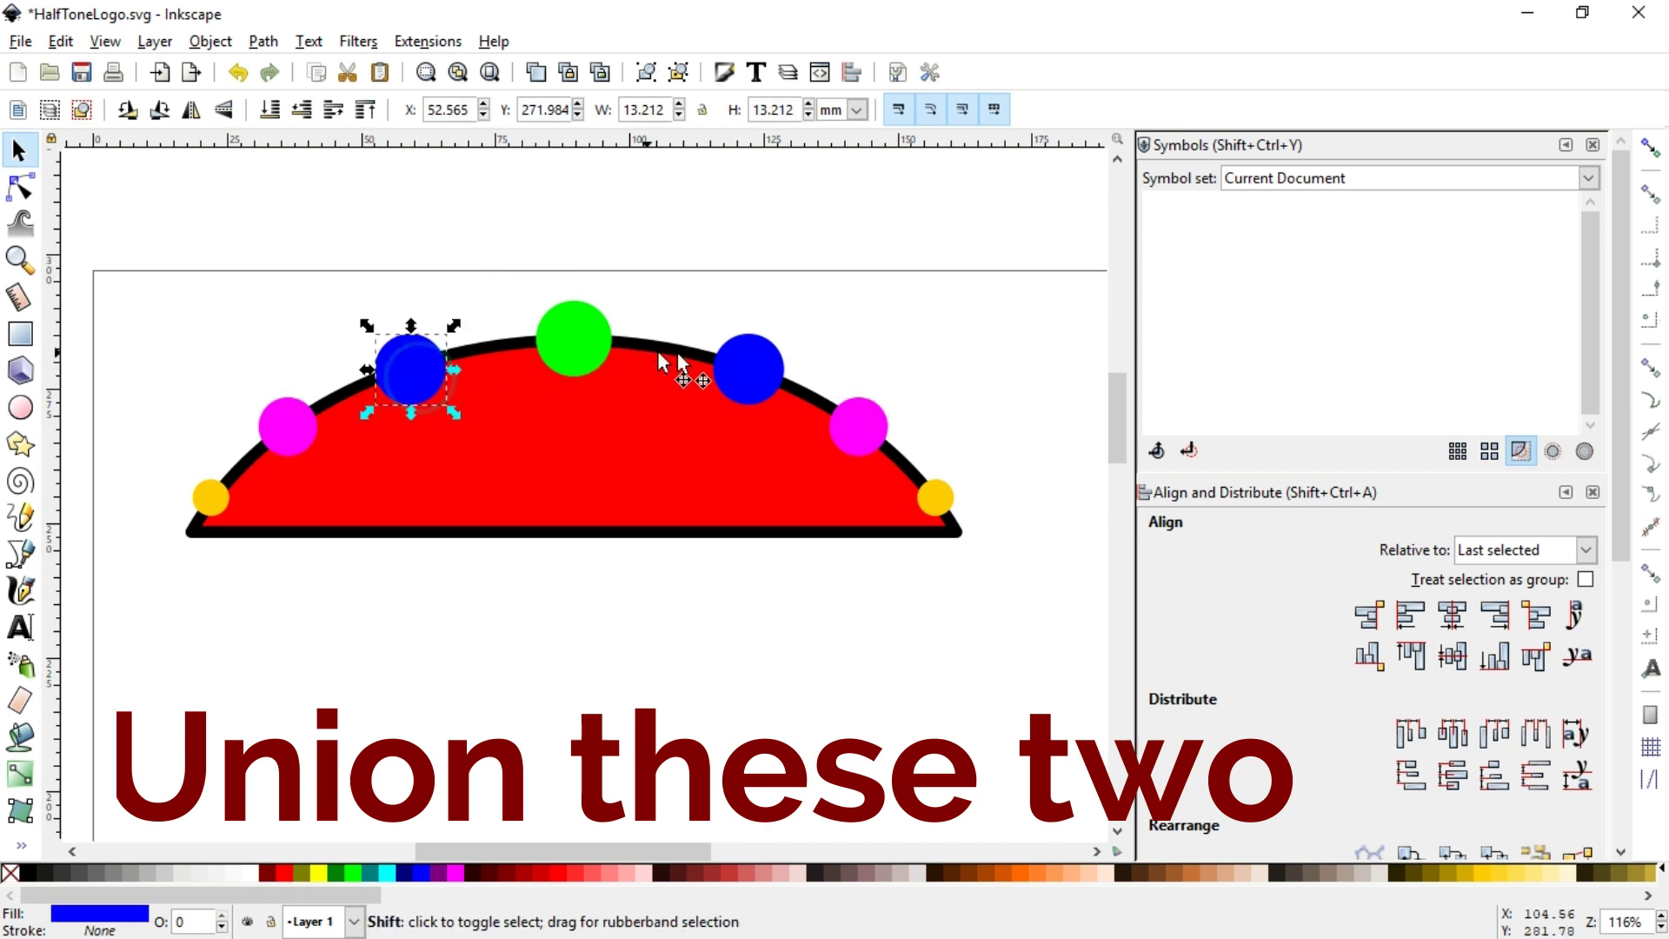
pyautogui.keyDown('shift'); pyautogui.click(736, 365); pyautogui.keyUp('shift')
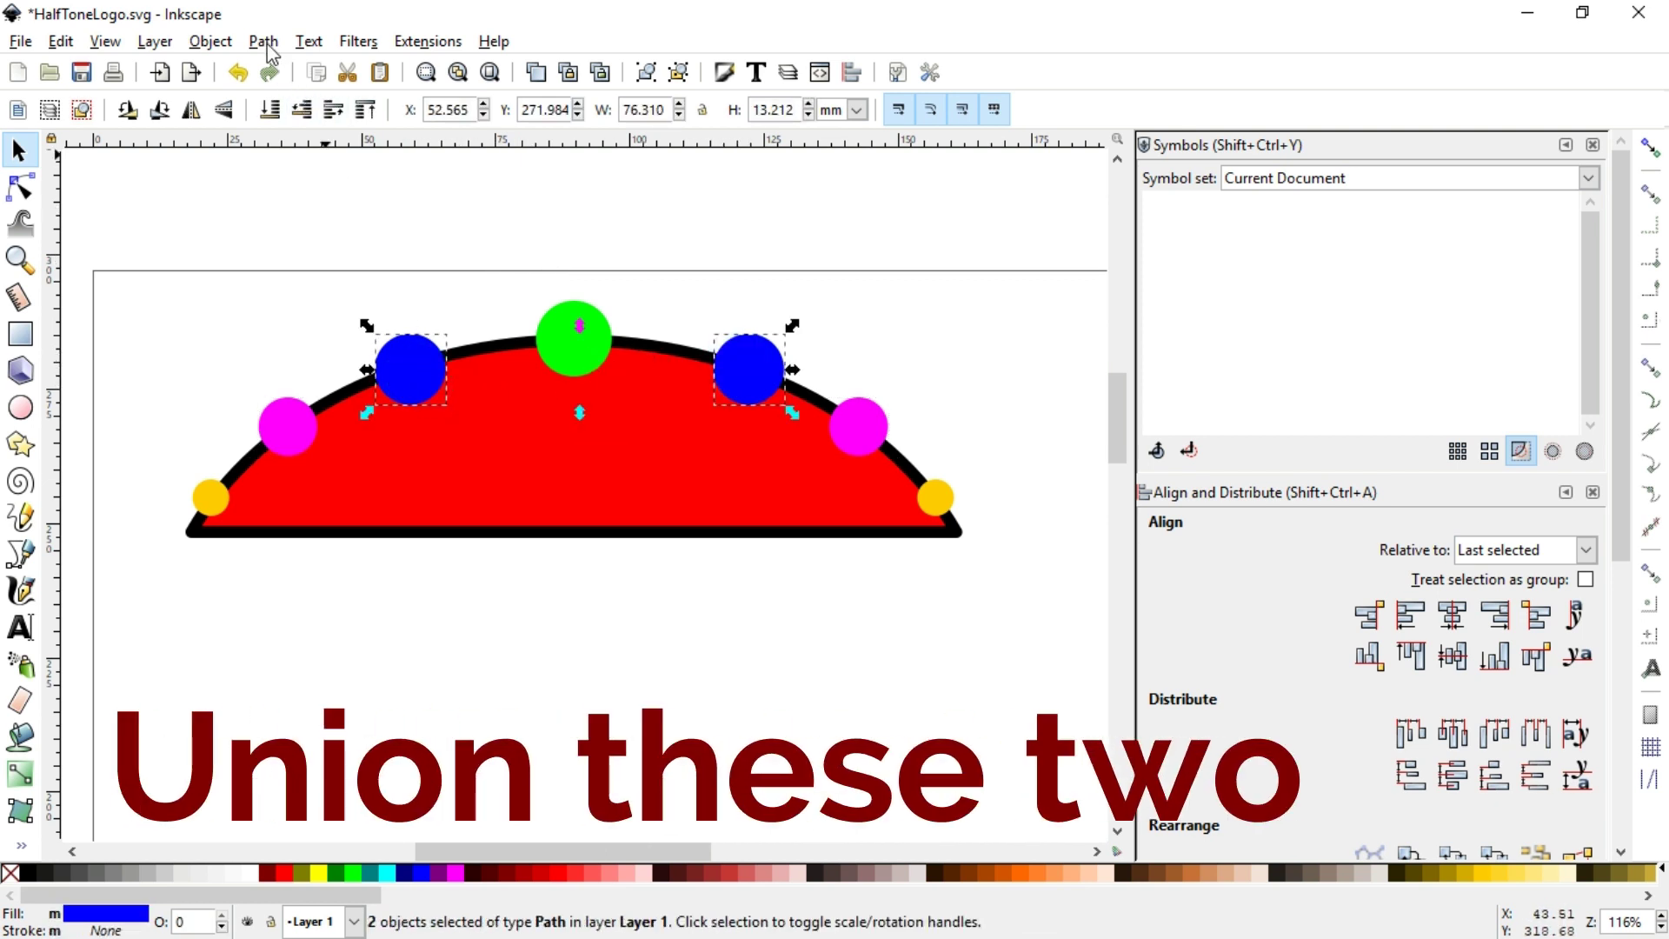
pyautogui.click(263, 42)
pyautogui.click(297, 180)
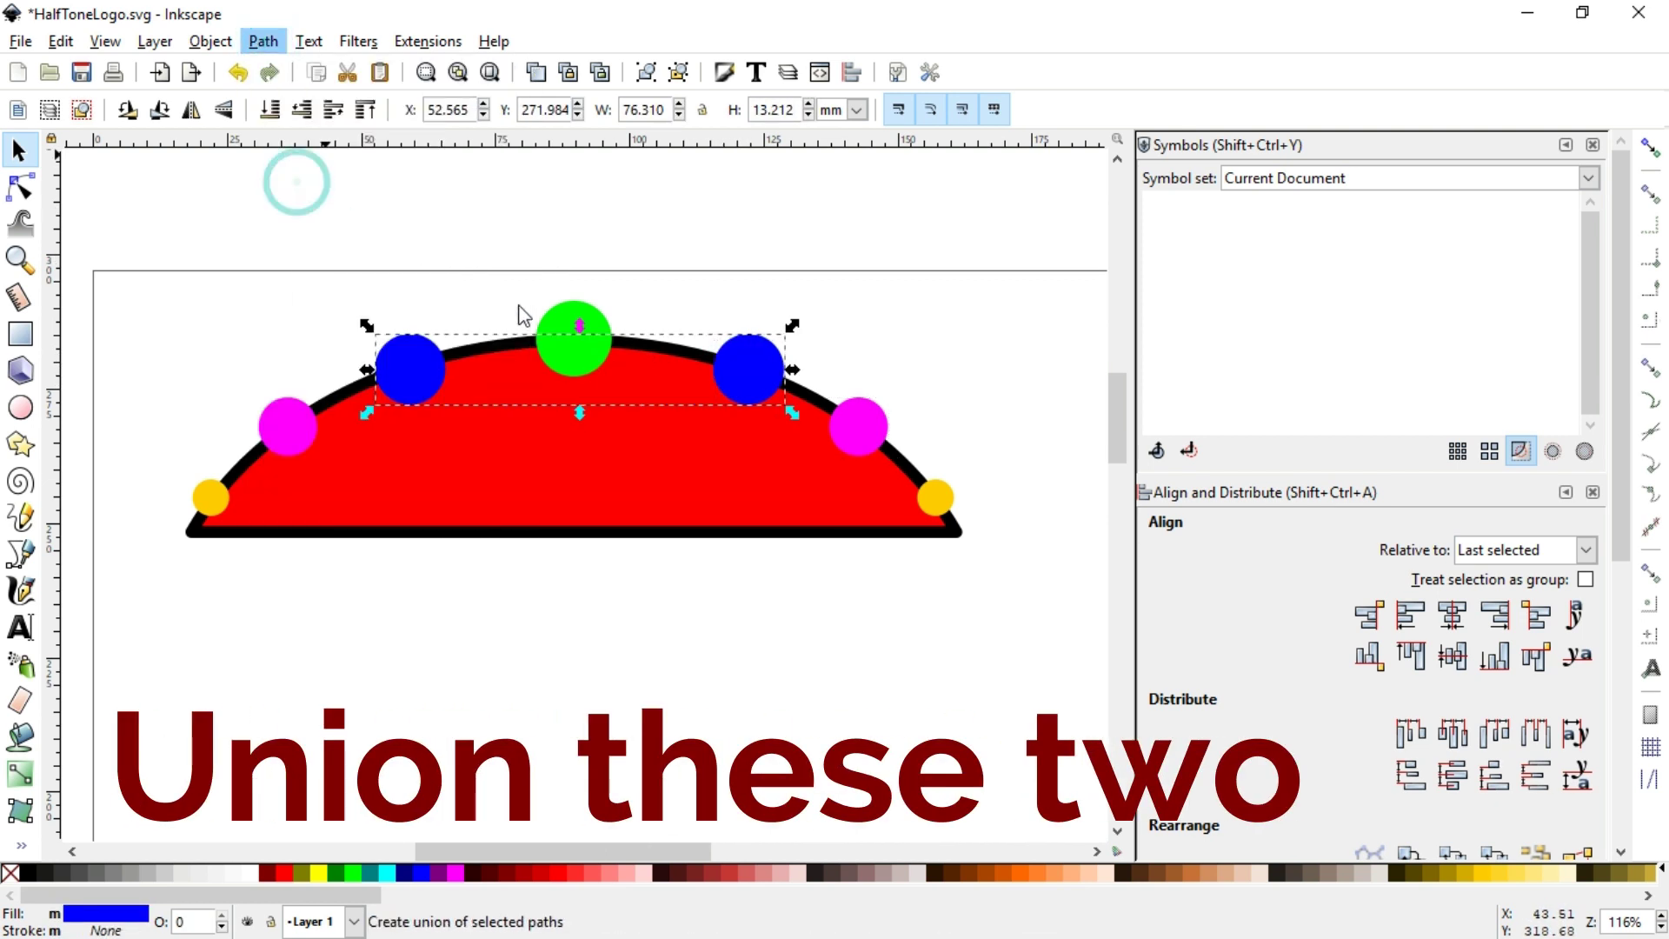
pyautogui.click(579, 279)
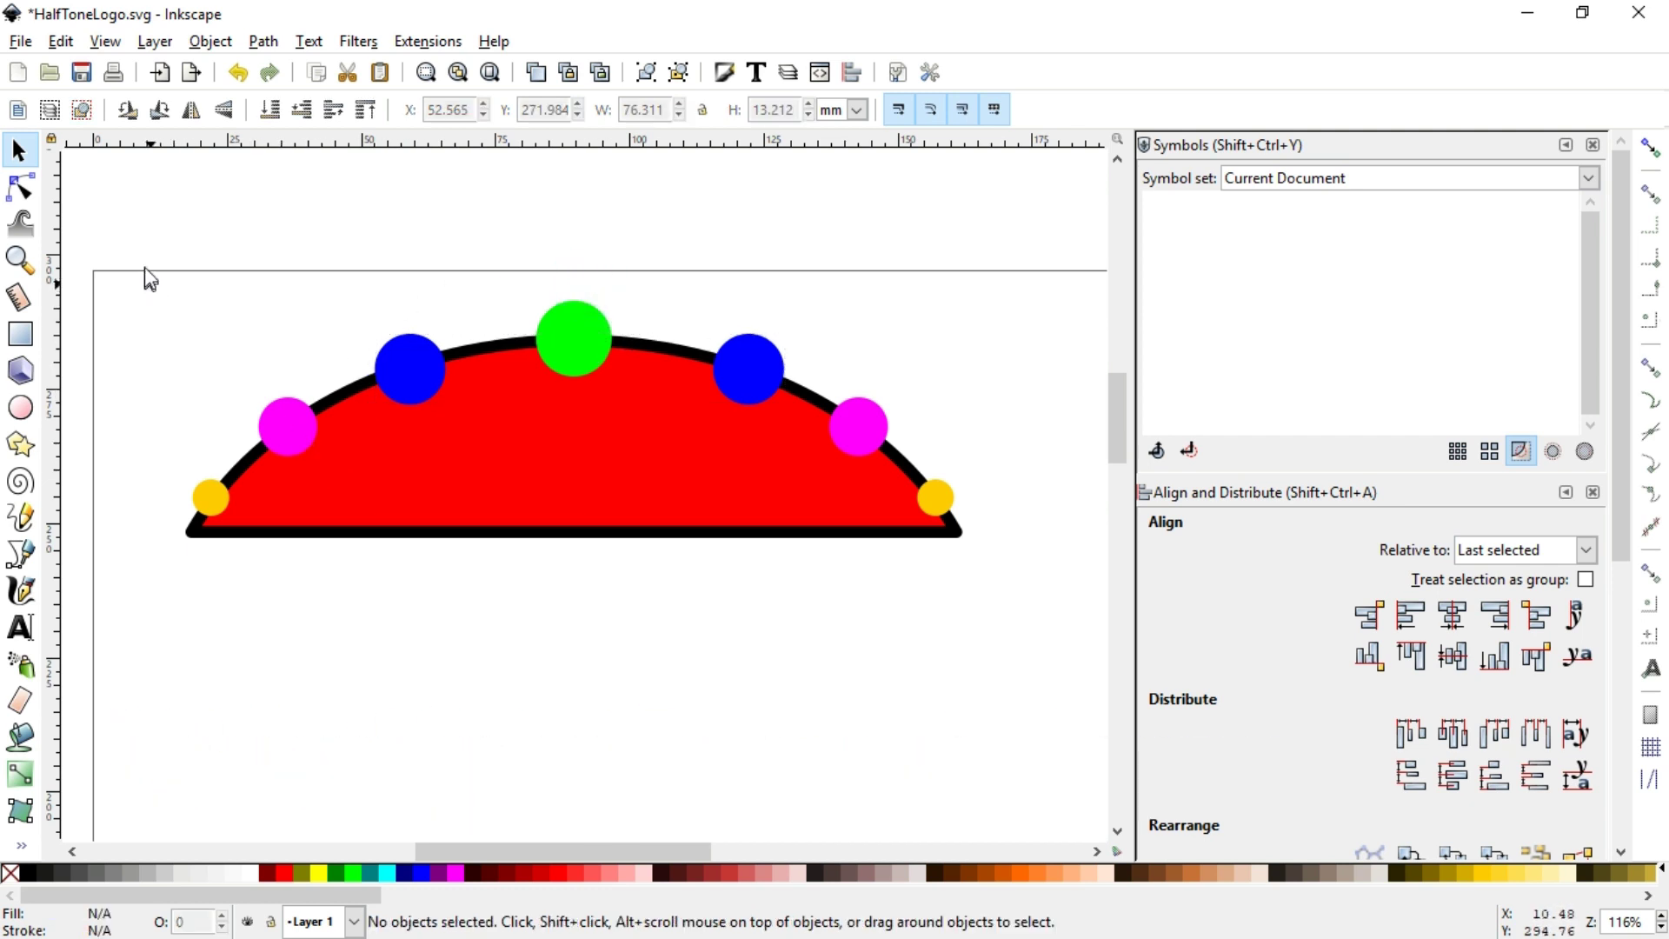
pyautogui.moveTo(118, 230); pyautogui.dragTo(989, 527)
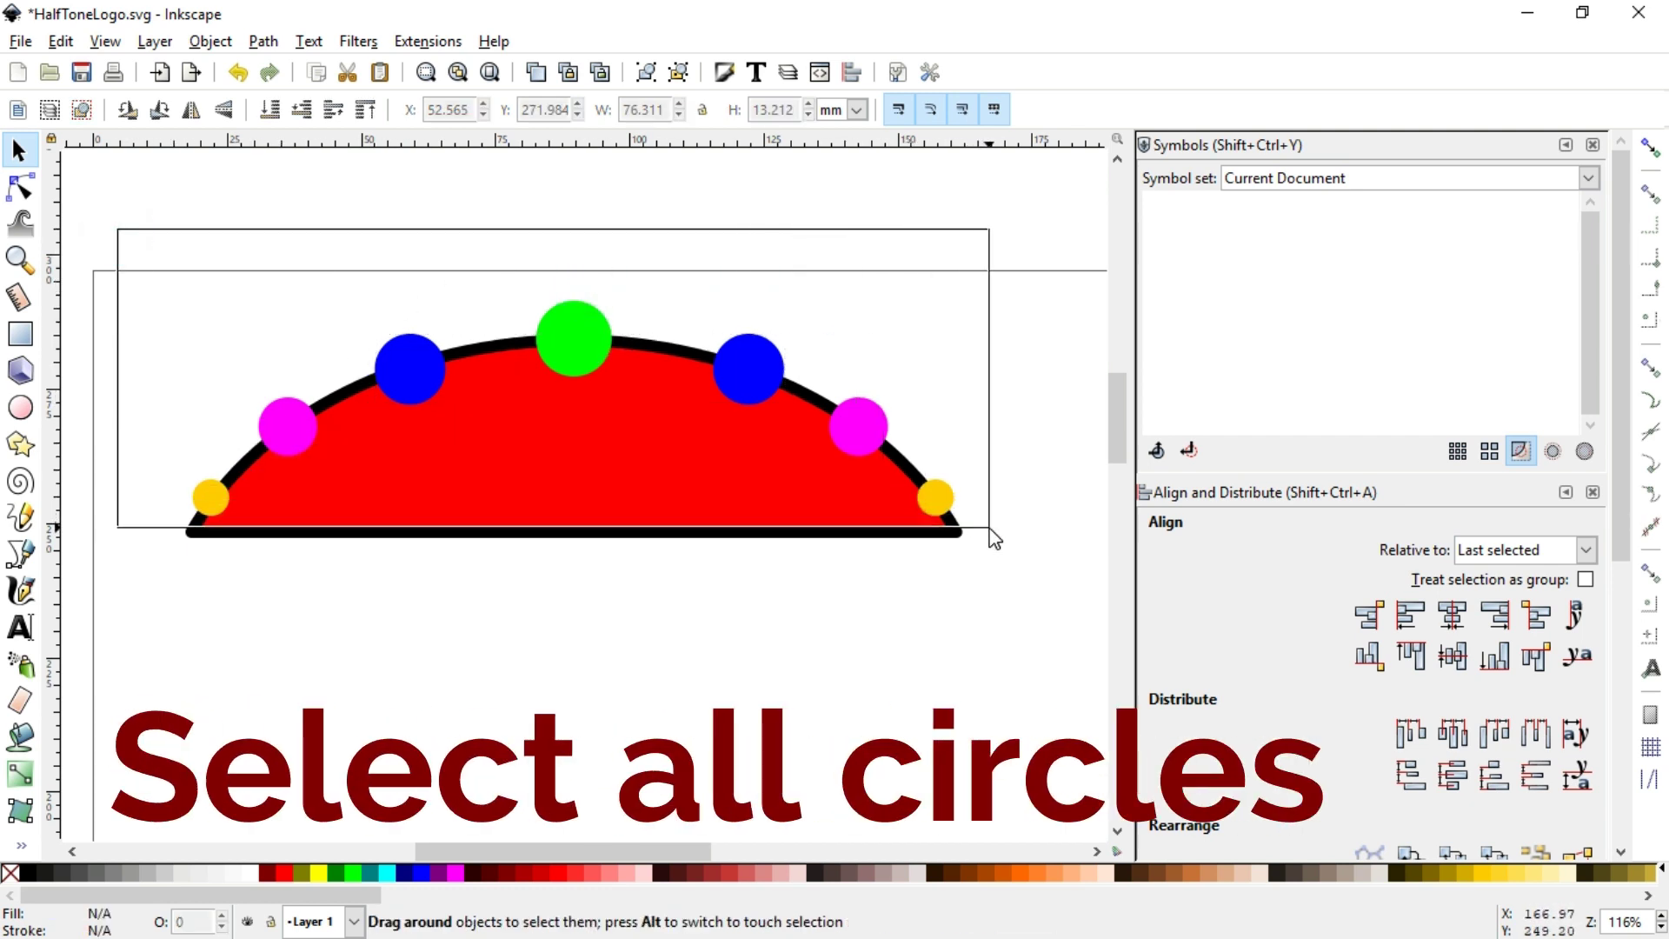
# Centre all four dot paths on a shared vertical axis, then select the red half-circle
pyautogui.moveTo(989, 528); pyautogui.dragTo(989, 528)
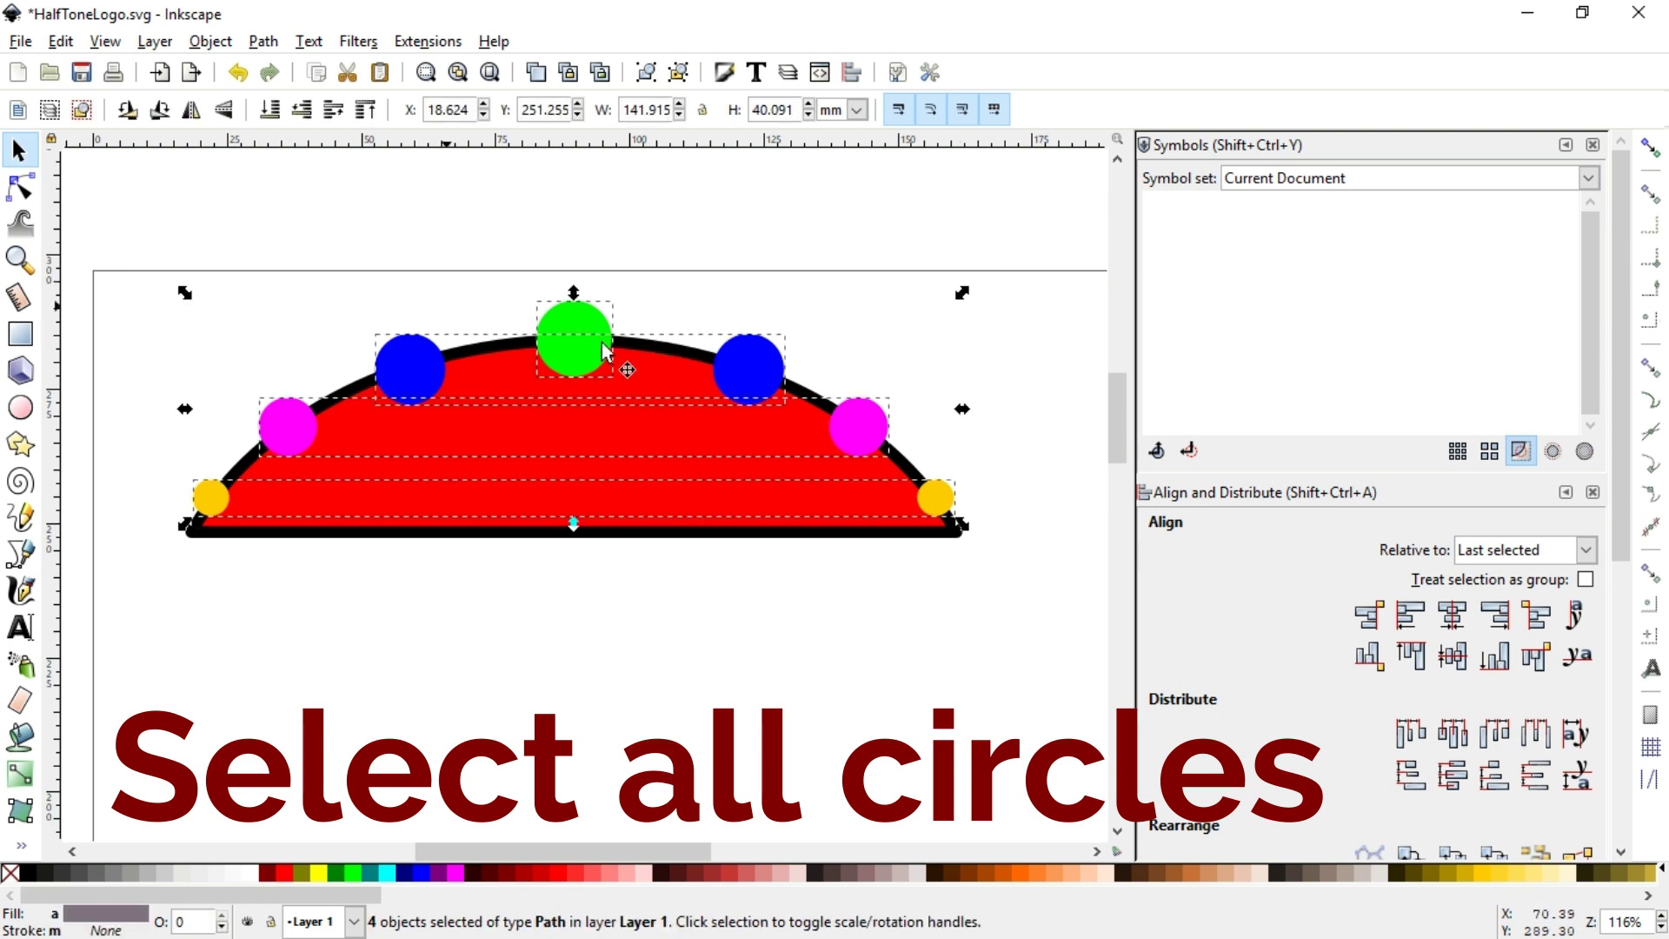
pyautogui.click(1460, 619)
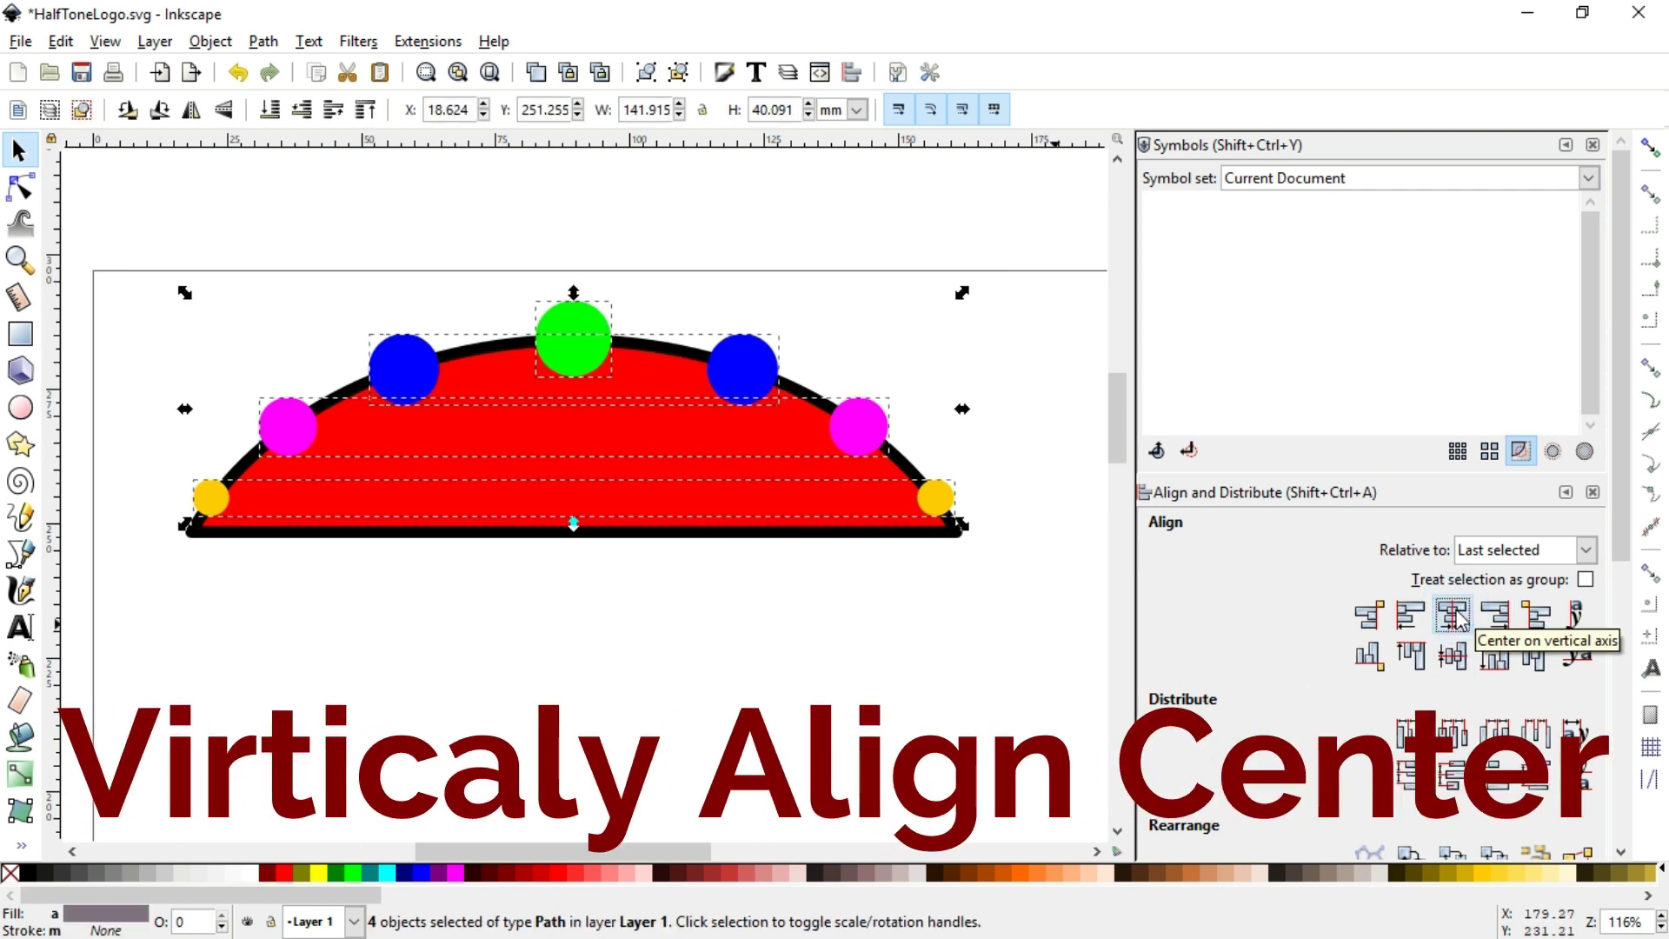
pyautogui.click(724, 634)
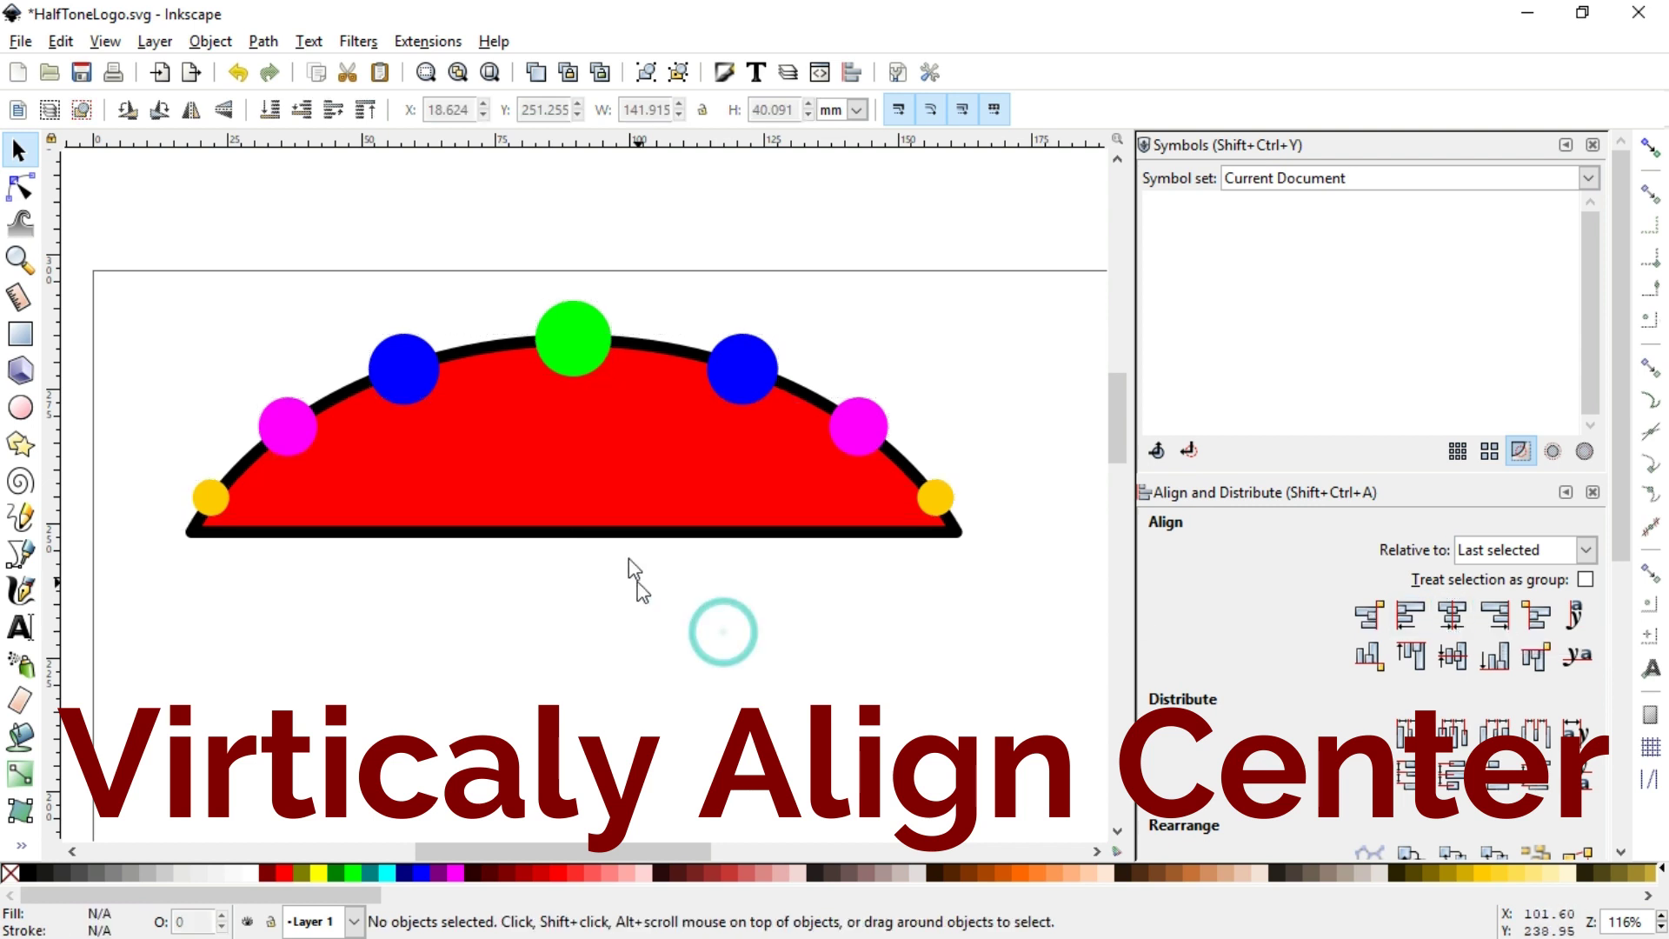
pyautogui.click(641, 510)
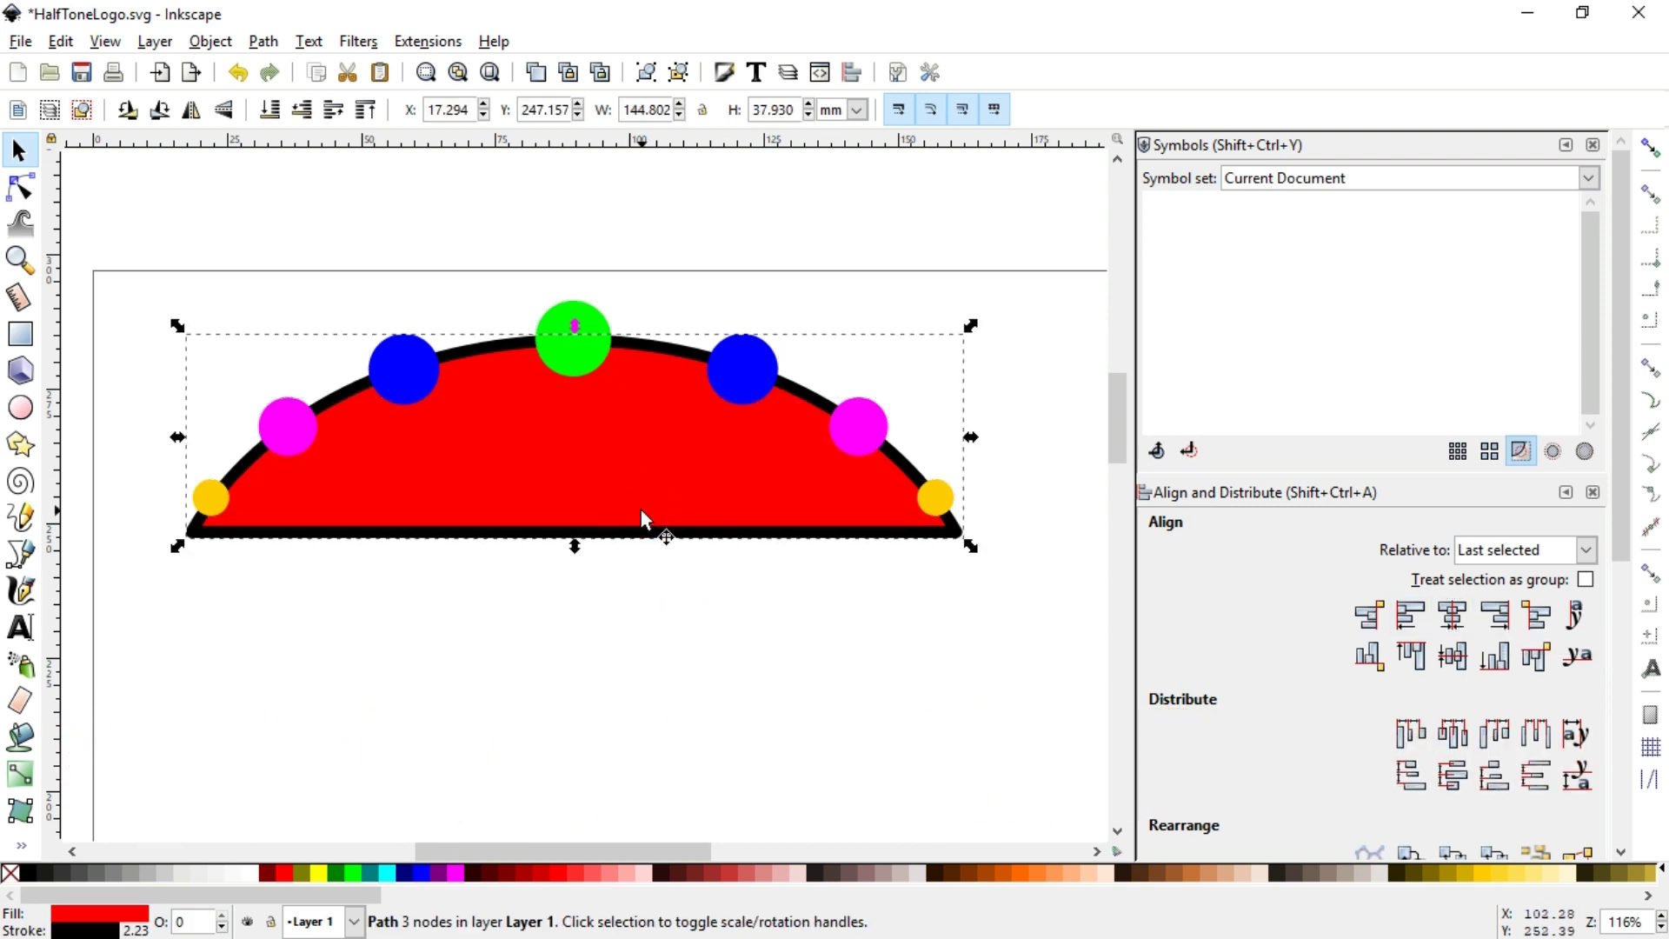
# Delete the red half-circle and scale the dots down to about 36.185 × 10.222 mm
pyautogui.press('Delete')
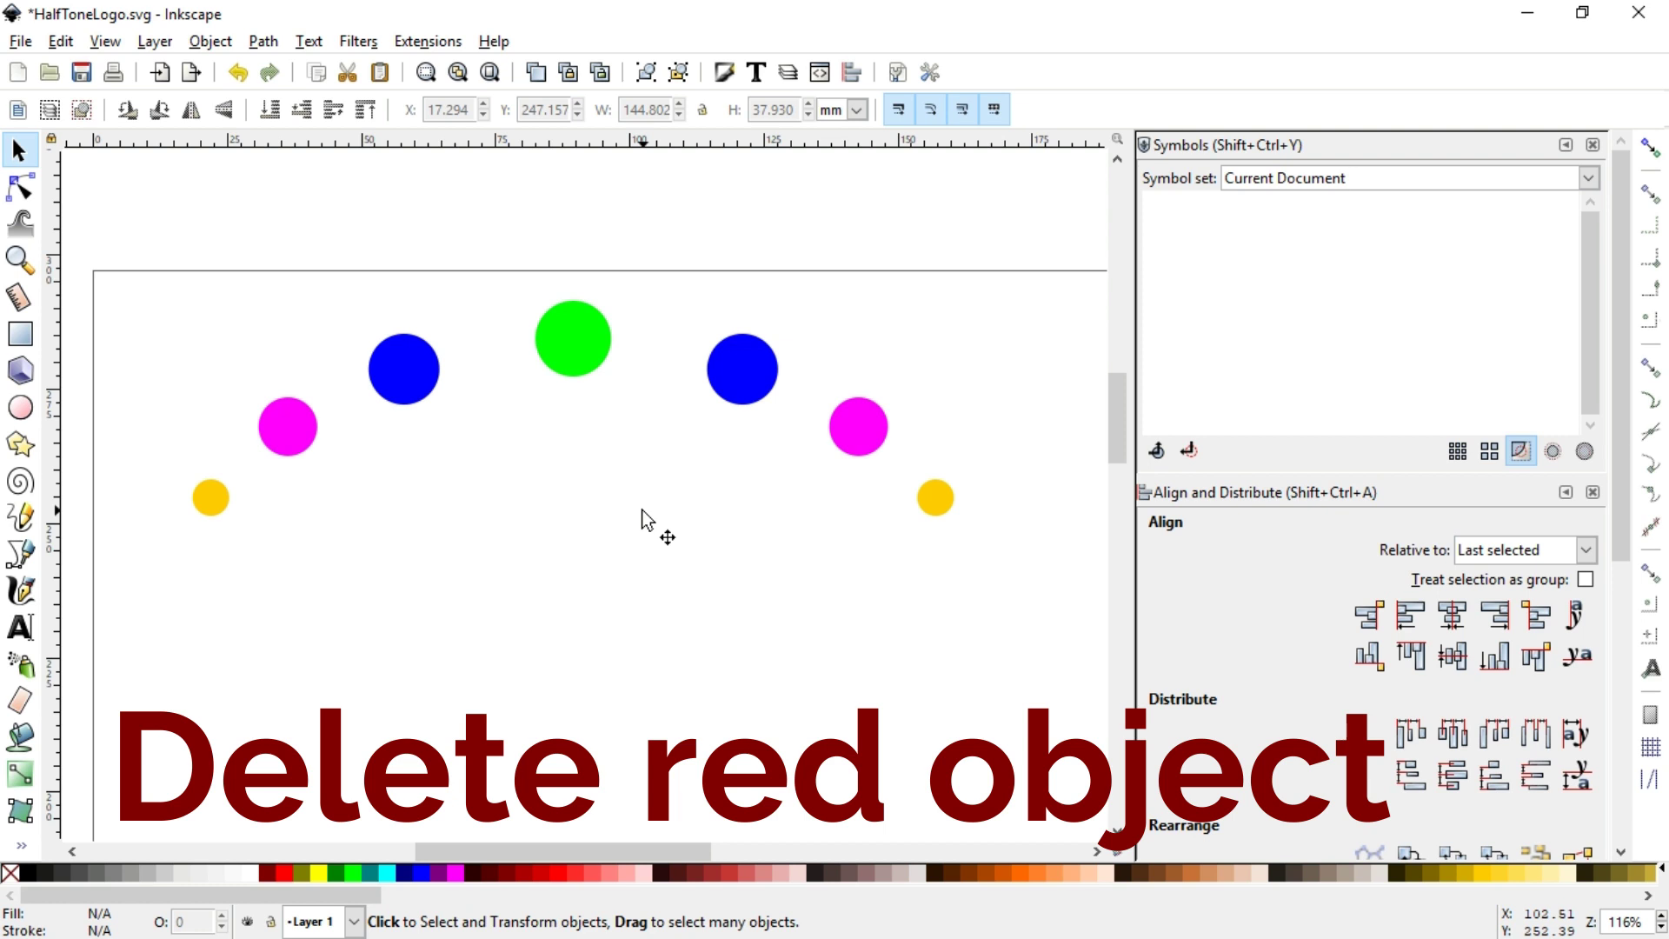
pyautogui.press('-')
pyautogui.press('-')
pyautogui.moveTo(297, 319); pyautogui.dragTo(840, 606)
pyautogui.moveTo(775, 514)
pyautogui.mouseDown()
pyautogui.moveTo(686, 483)
pyautogui.moveTo(734, 591)
pyautogui.mouseUp()
pyautogui.click(19, 258)
pyautogui.moveTo(256, 388); pyautogui.dragTo(941, 825)
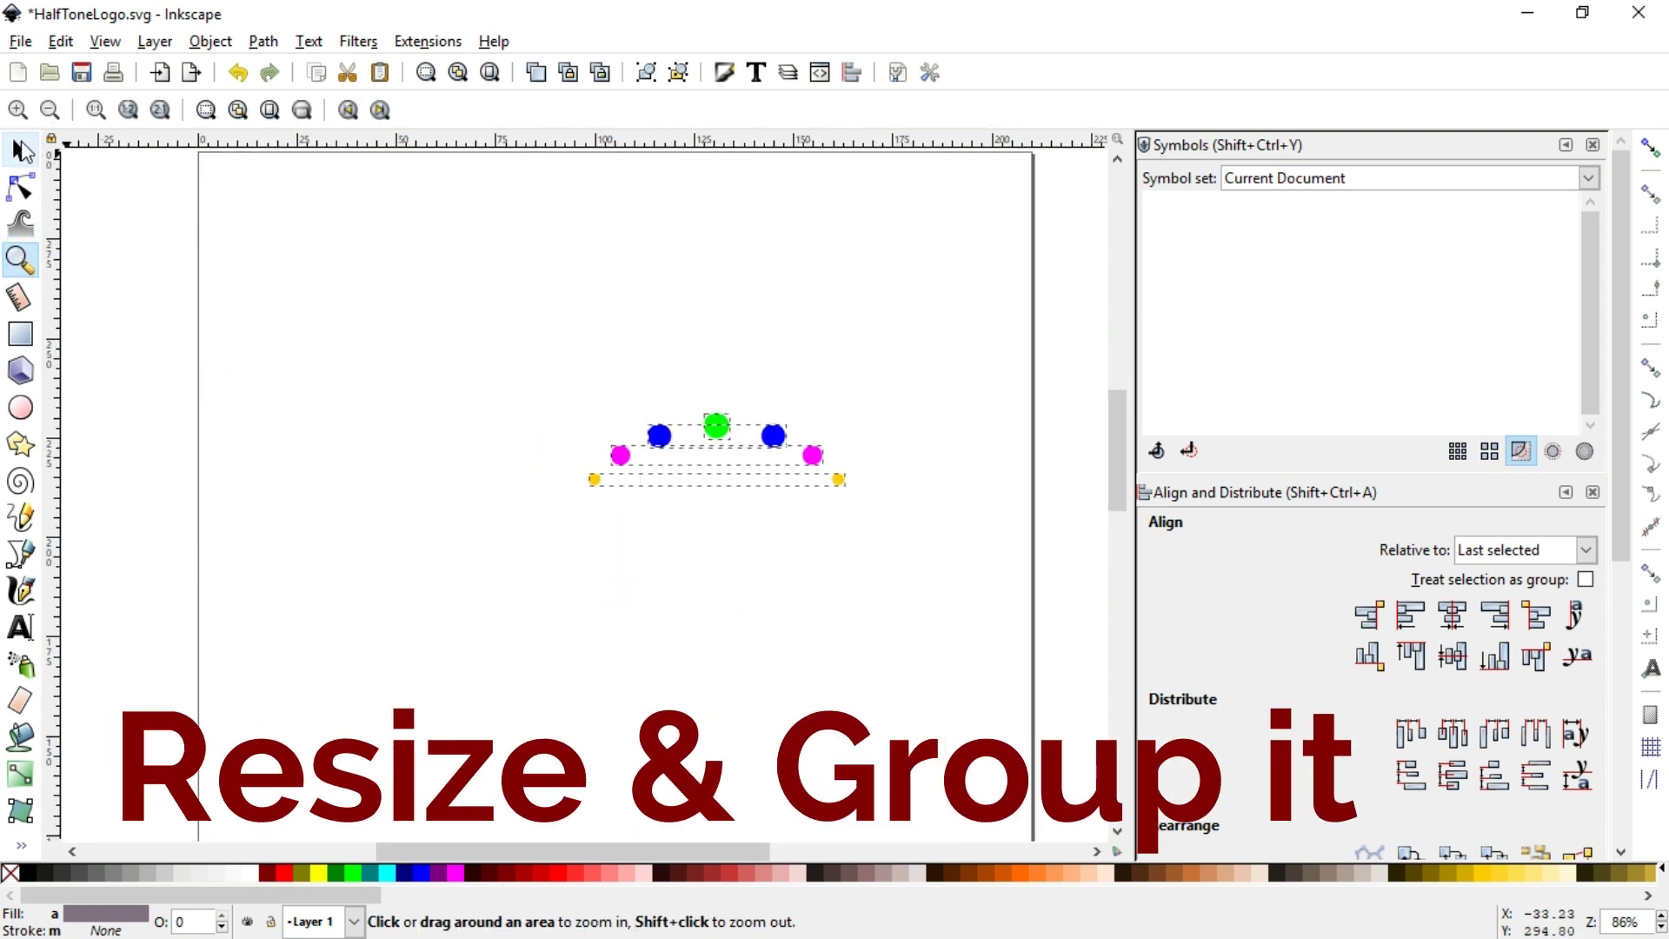
pyautogui.click(19, 150)
pyautogui.moveTo(849, 503)
pyautogui.mouseDown()
pyautogui.moveTo(788, 487)
pyautogui.moveTo(794, 506)
pyautogui.mouseUp()
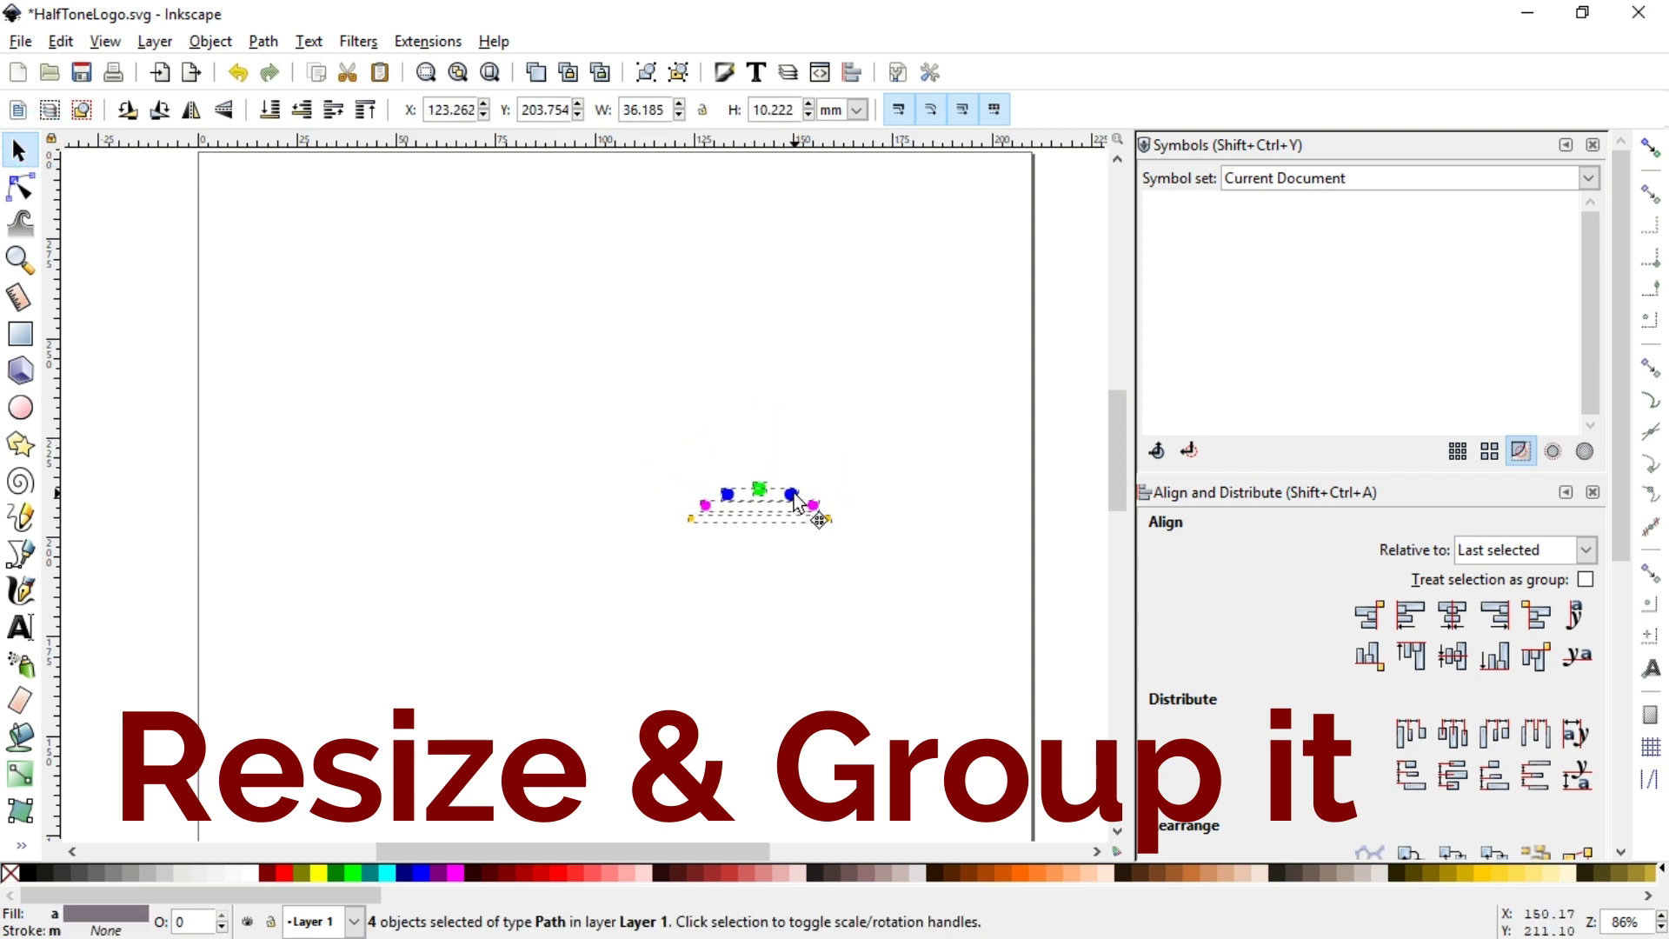
# Merge all the dots into a single path with Path > Union
pyautogui.click(19, 259)
pyautogui.moveTo(455, 322); pyautogui.dragTo(944, 714)
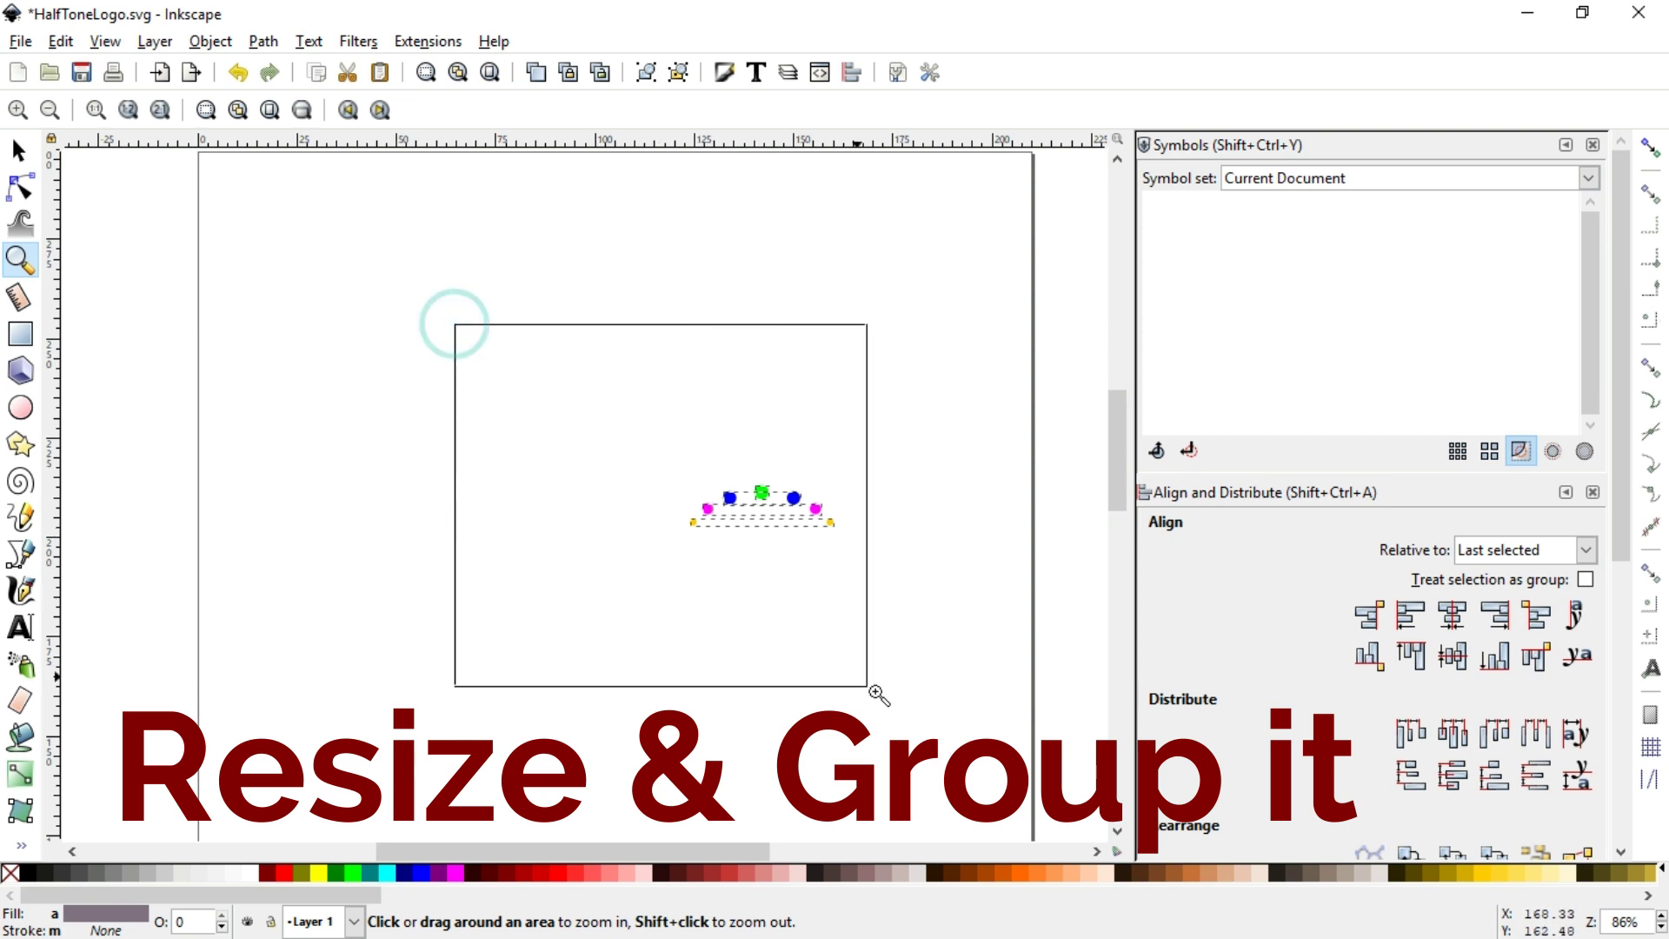
pyautogui.click(20, 150)
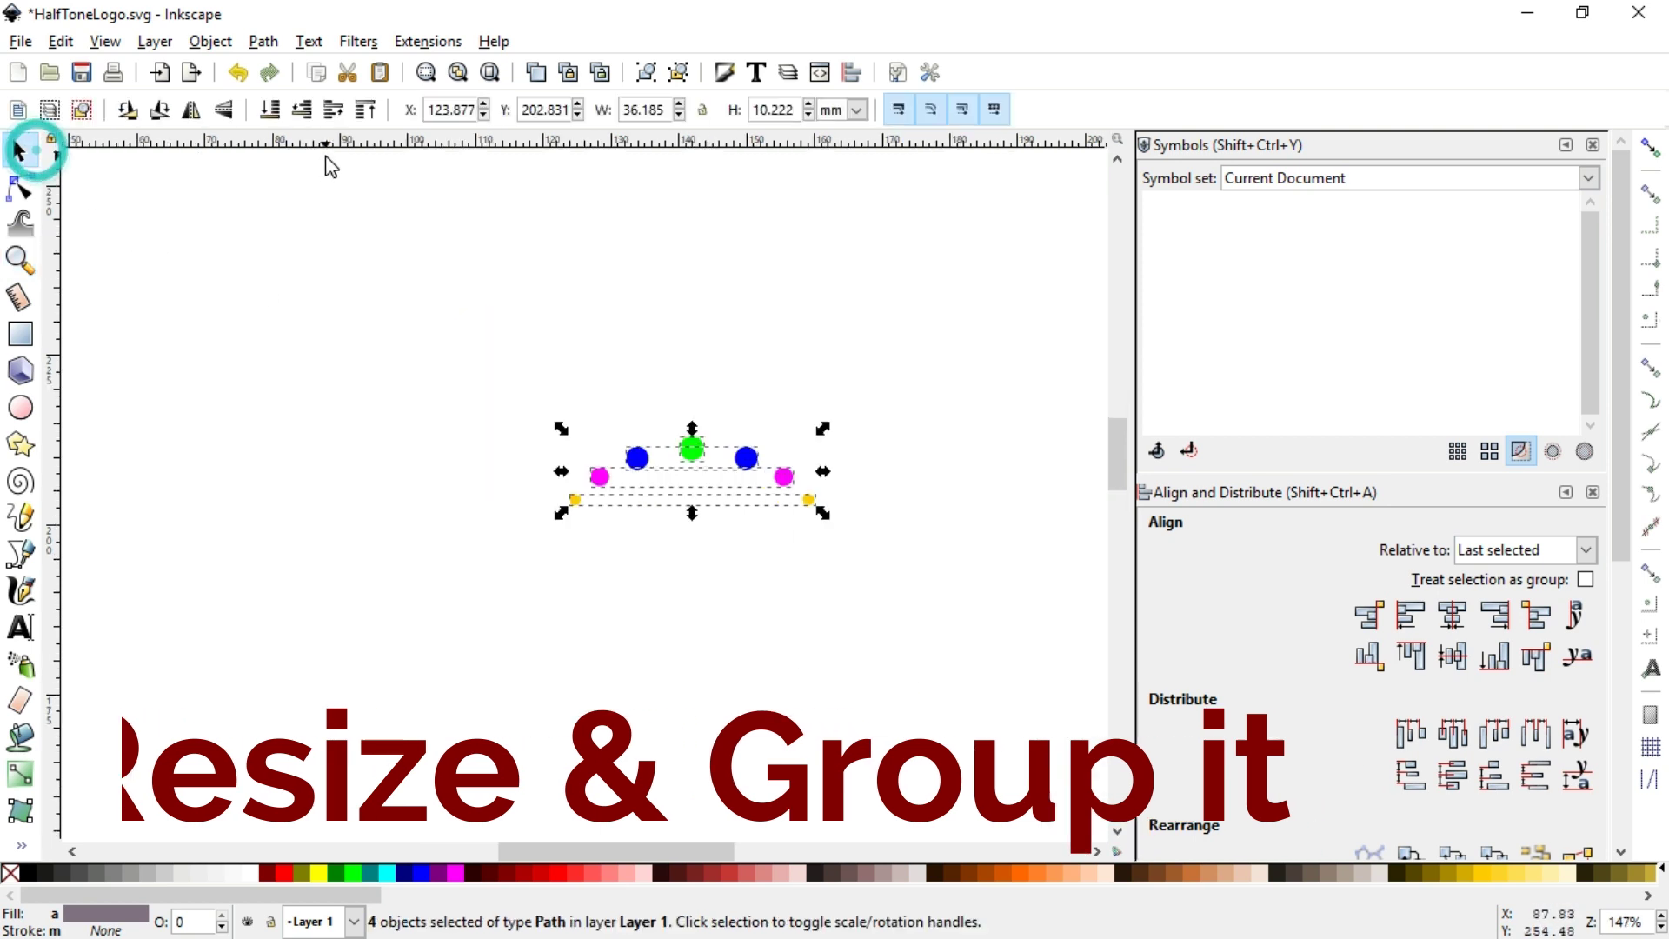
pyautogui.click(263, 41)
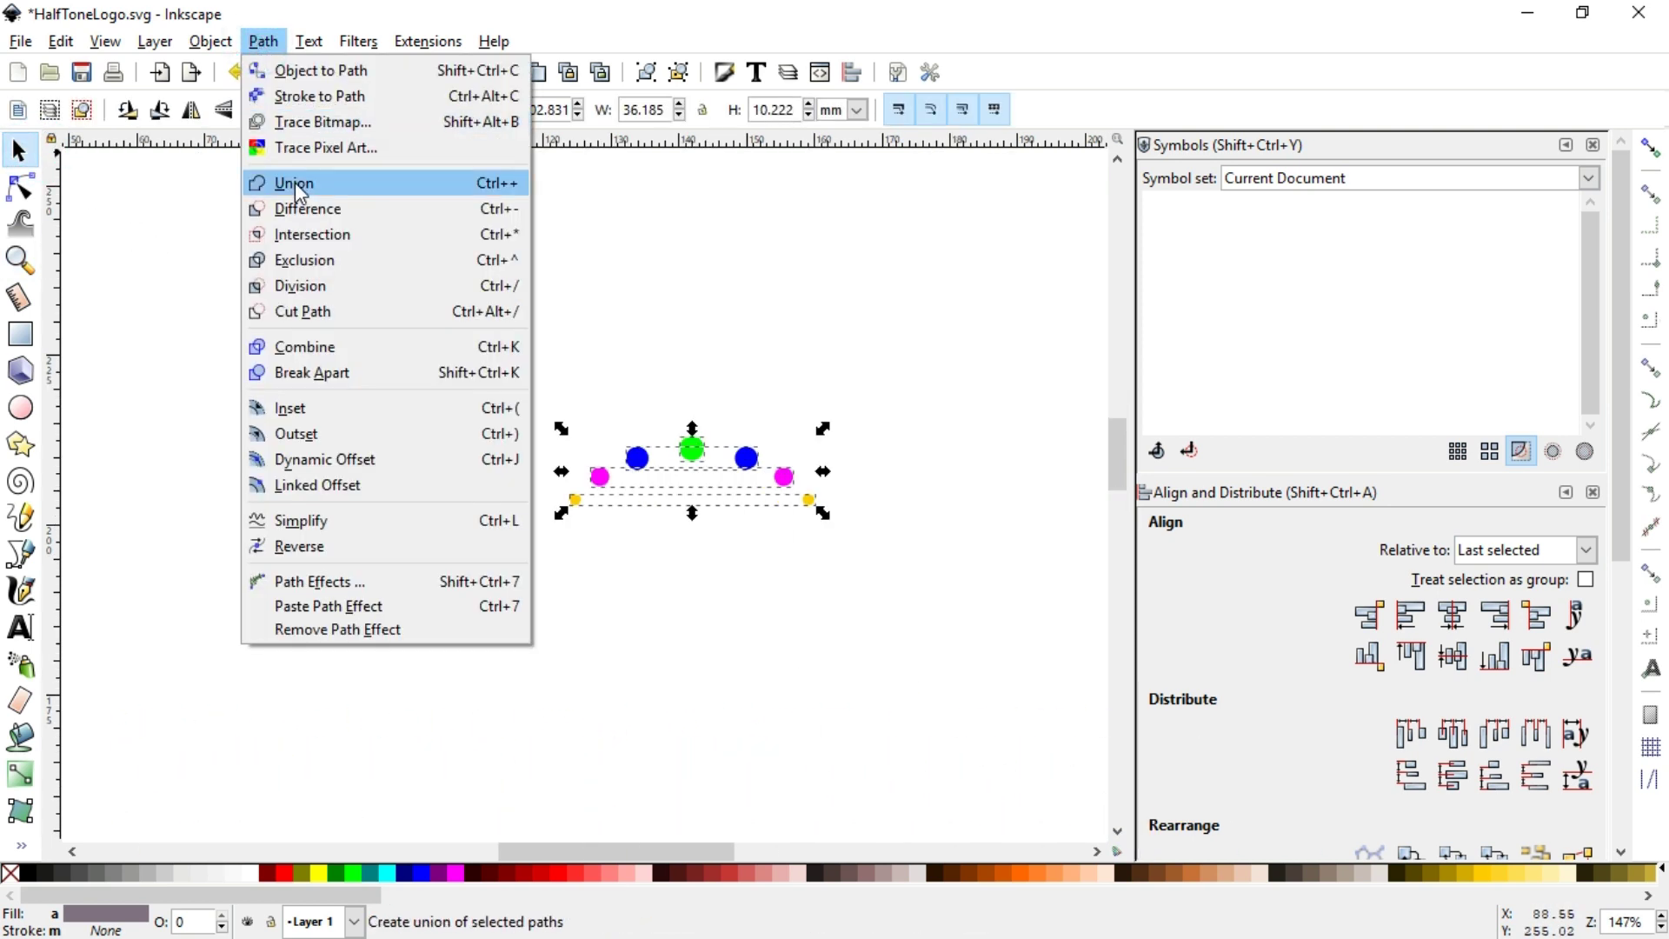
pyautogui.click(293, 177)
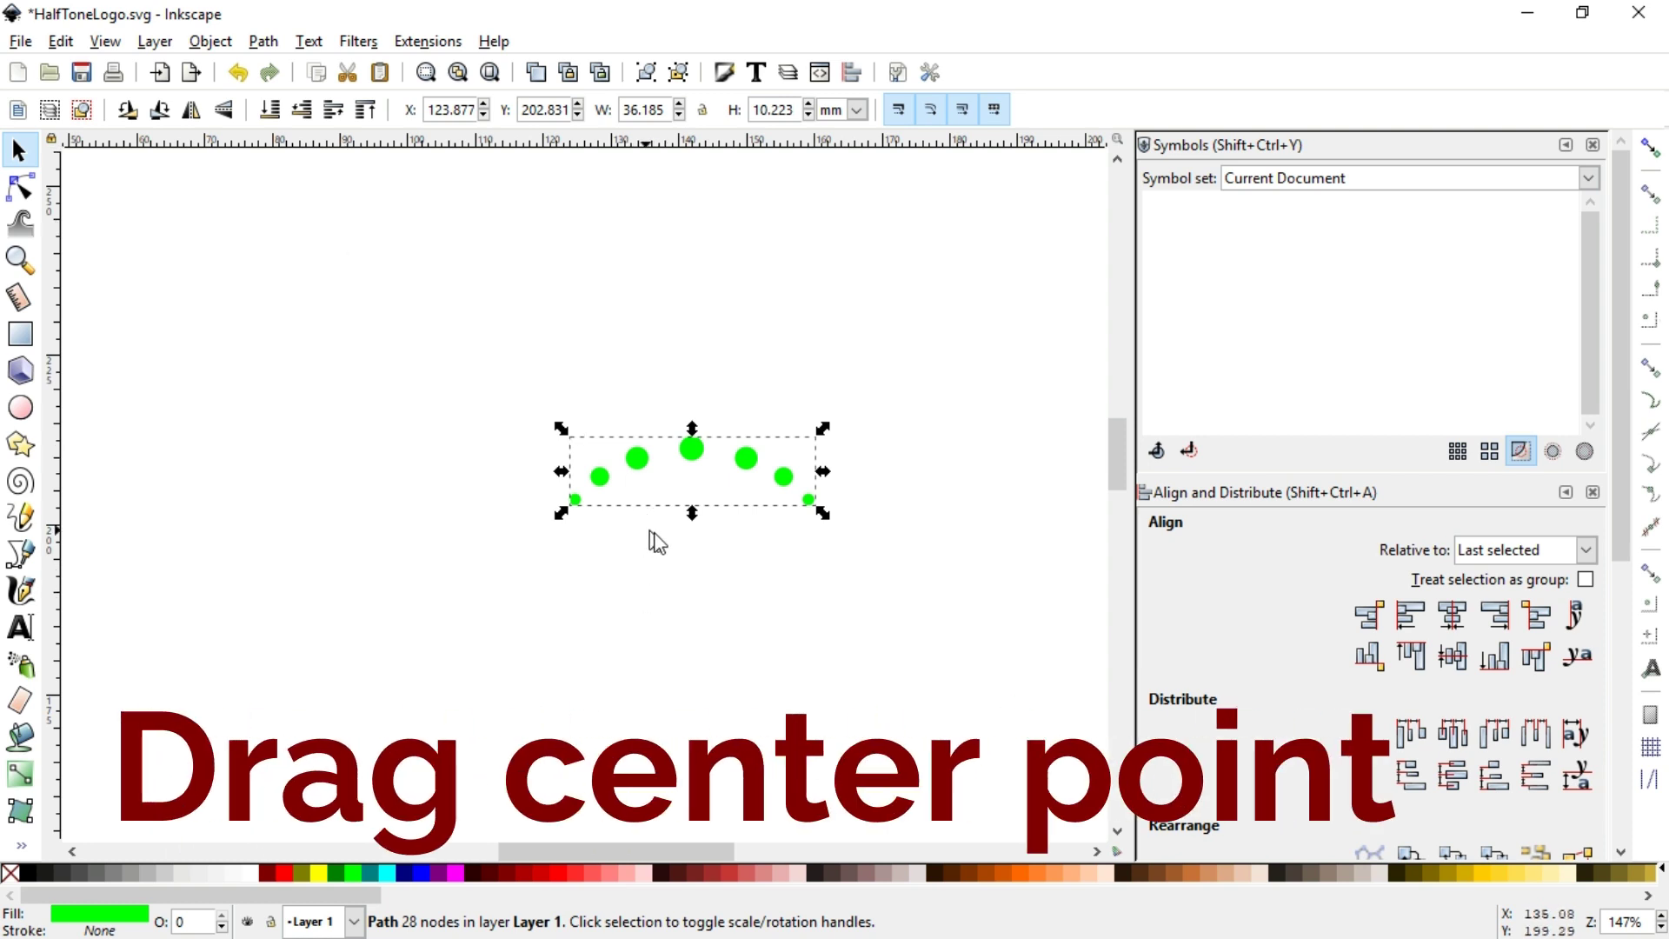
# Colour the dot arc red, move its rotation centre below it, and rotate a copy by 18°
pyautogui.click(556, 876)
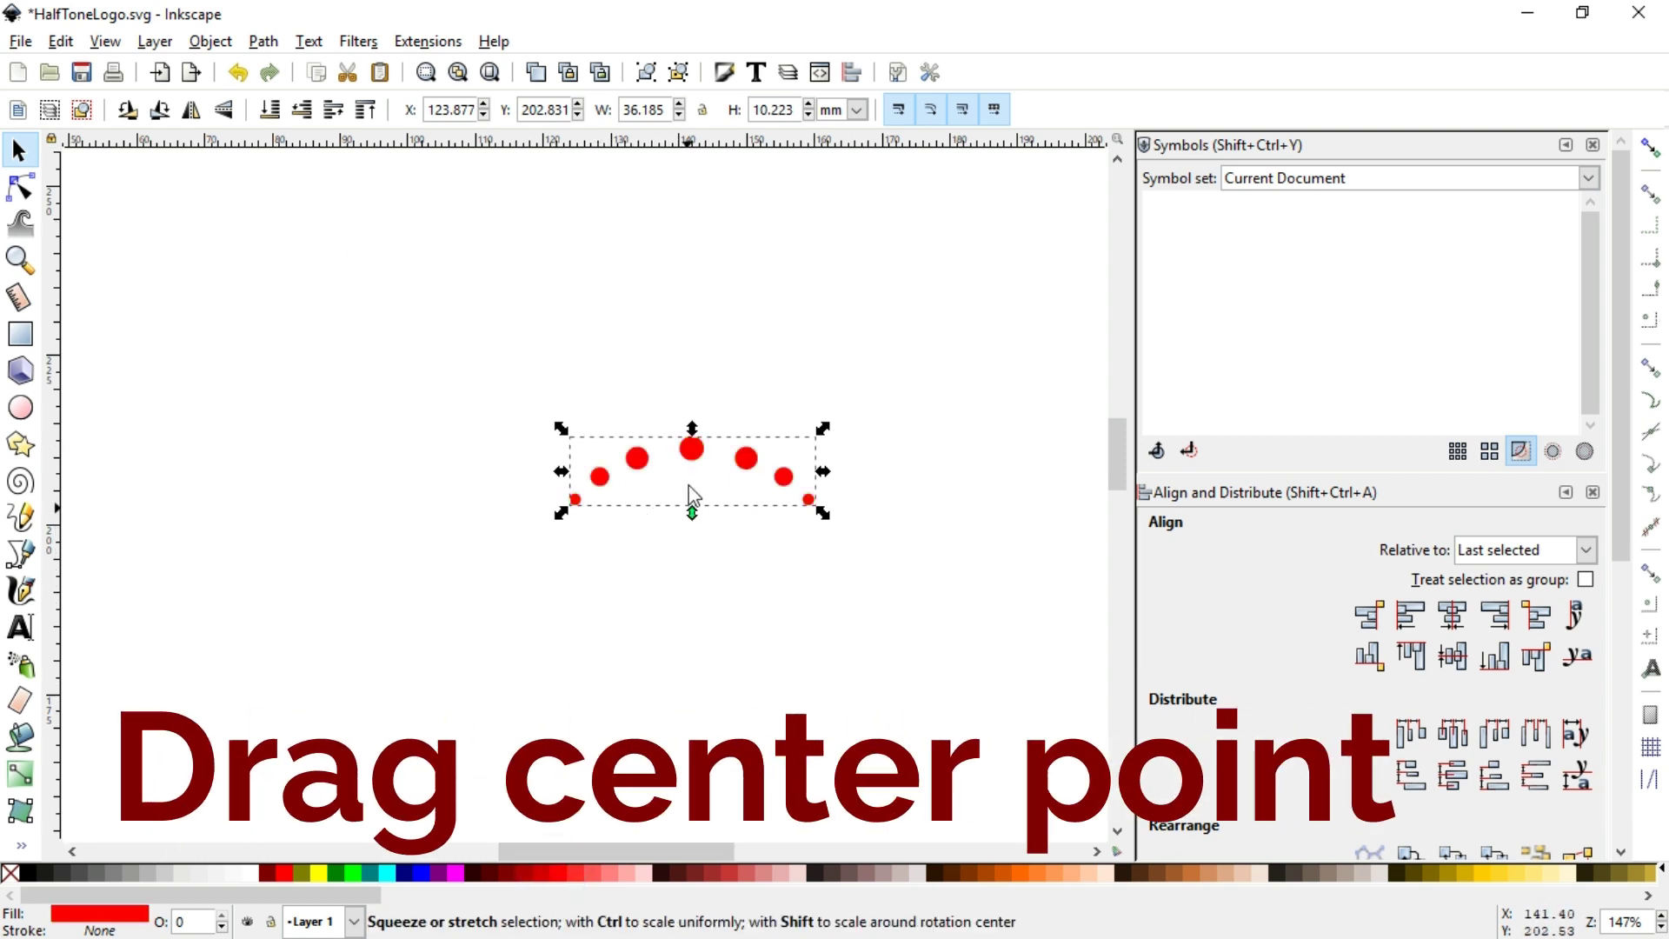
pyautogui.click(693, 452)
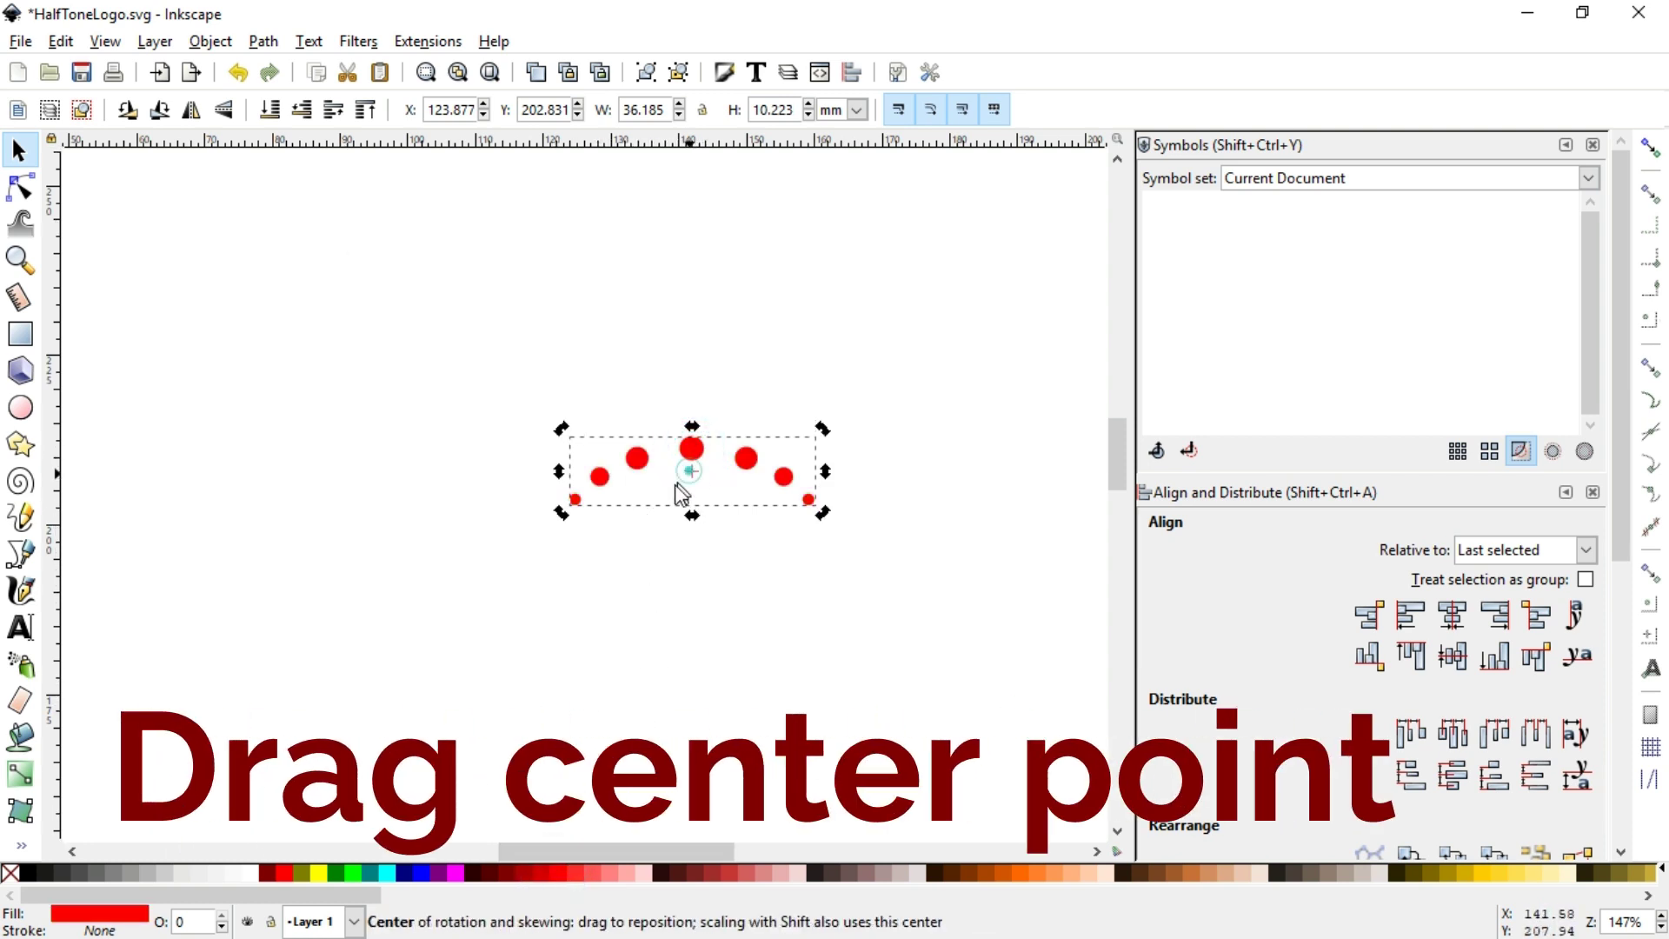
pyautogui.moveTo(693, 452); pyautogui.dragTo(542, 596)
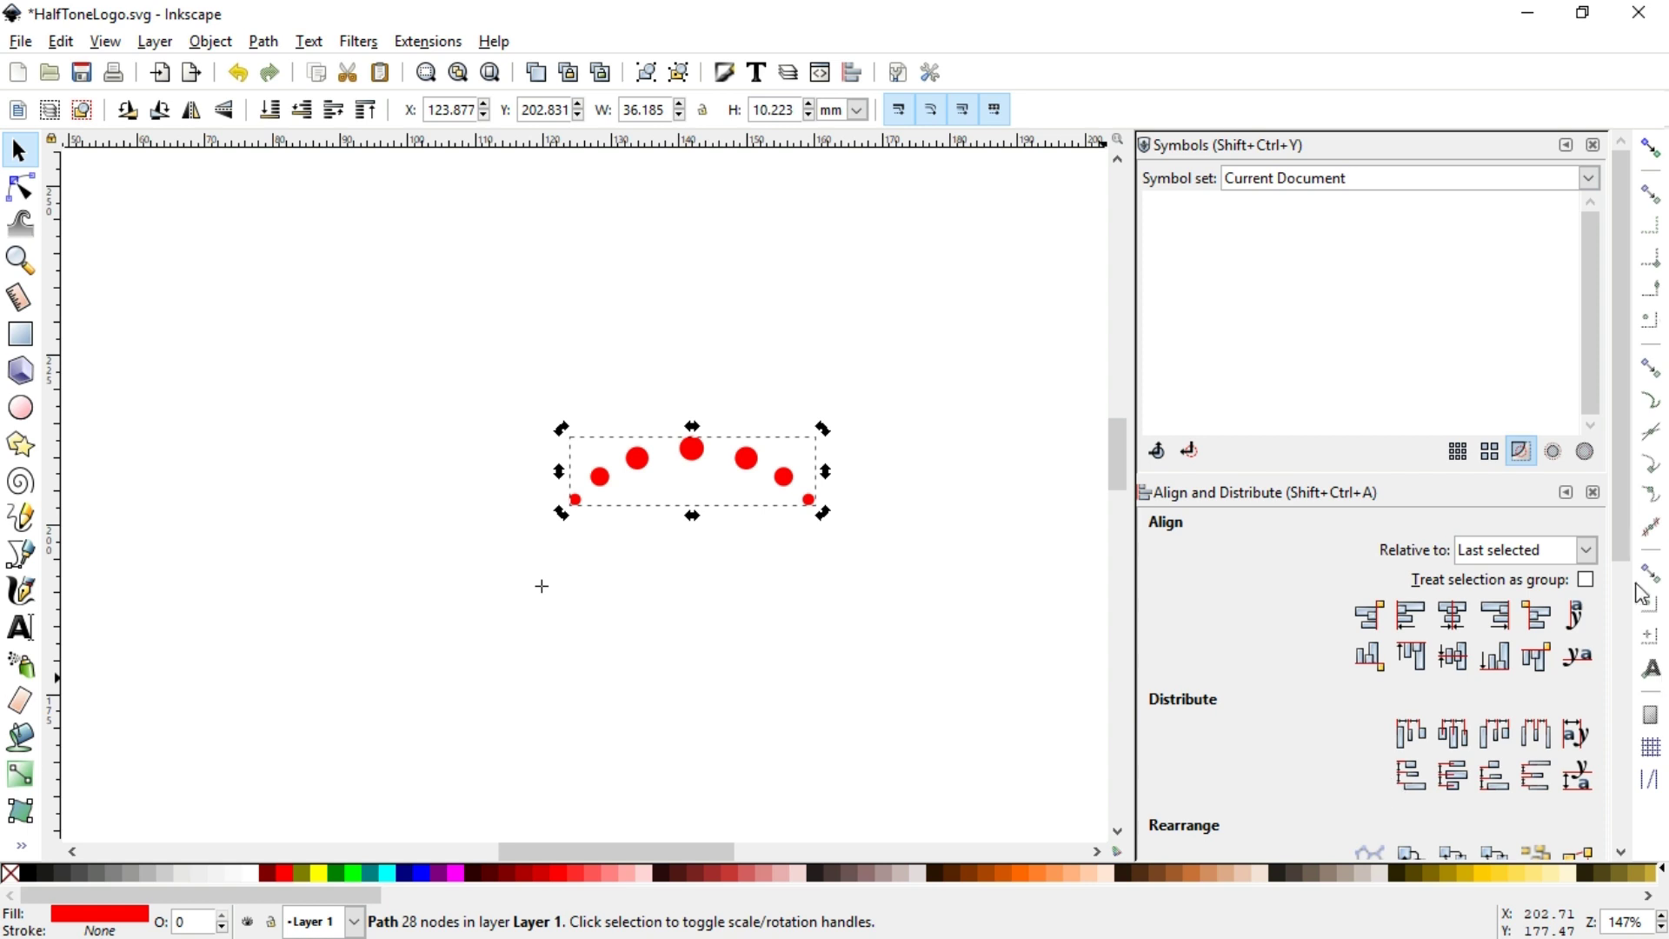
pyautogui.moveTo(1620, 503); pyautogui.dragTo(1623, 857)
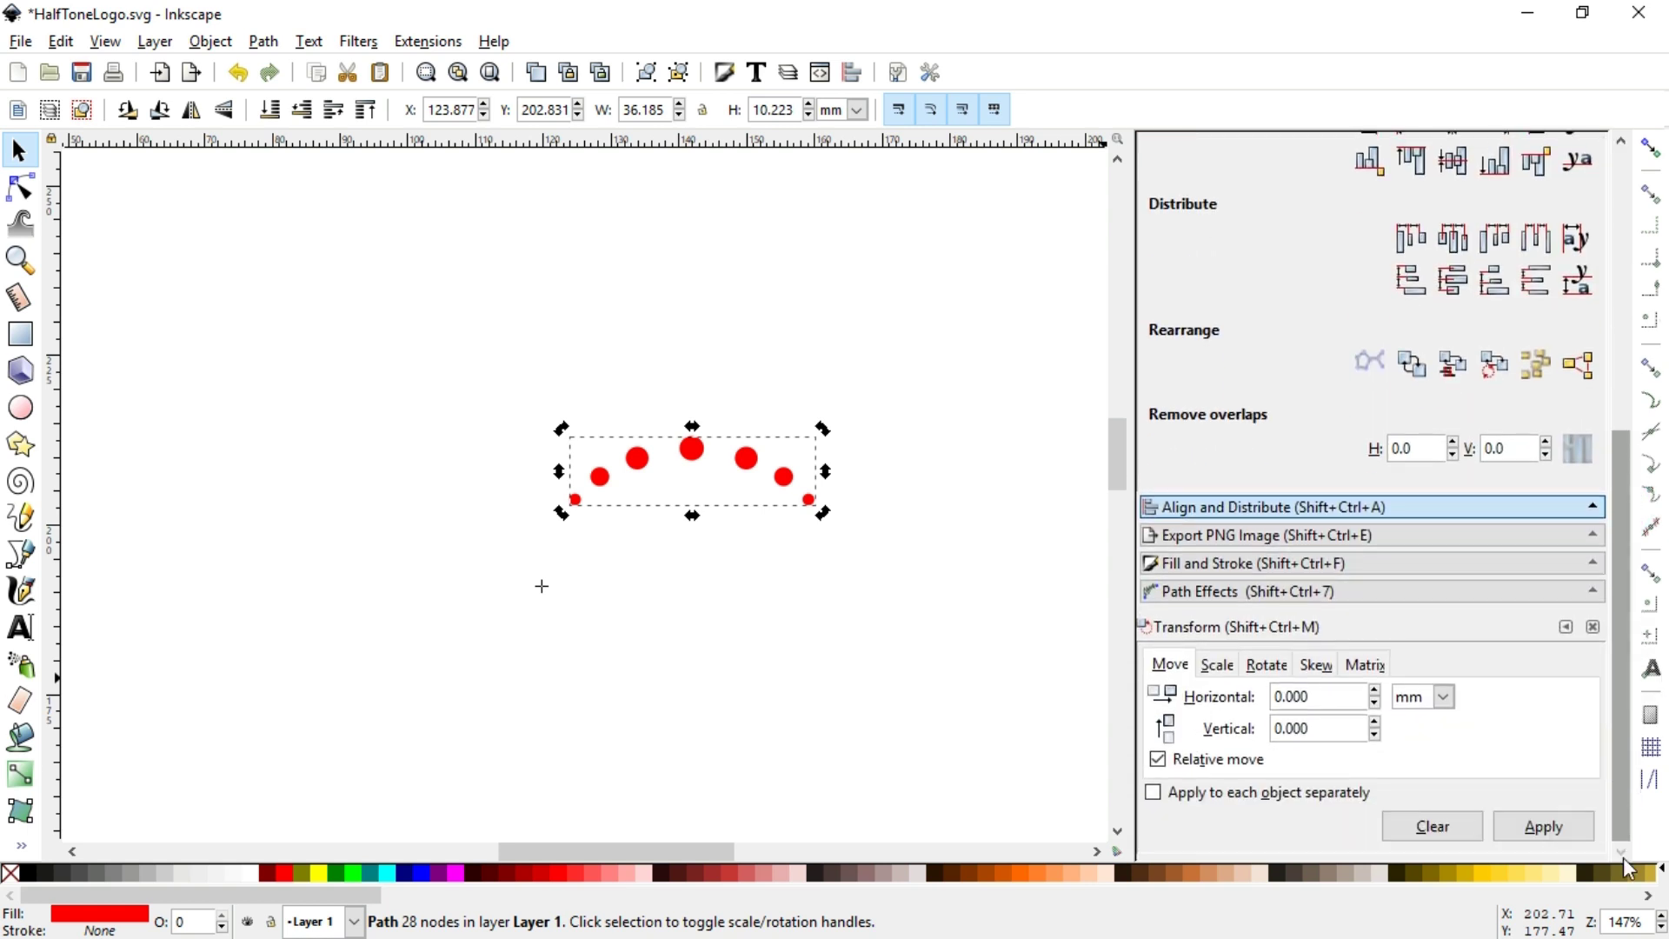
pyautogui.click(1267, 664)
pyautogui.doubleClick(1293, 699)
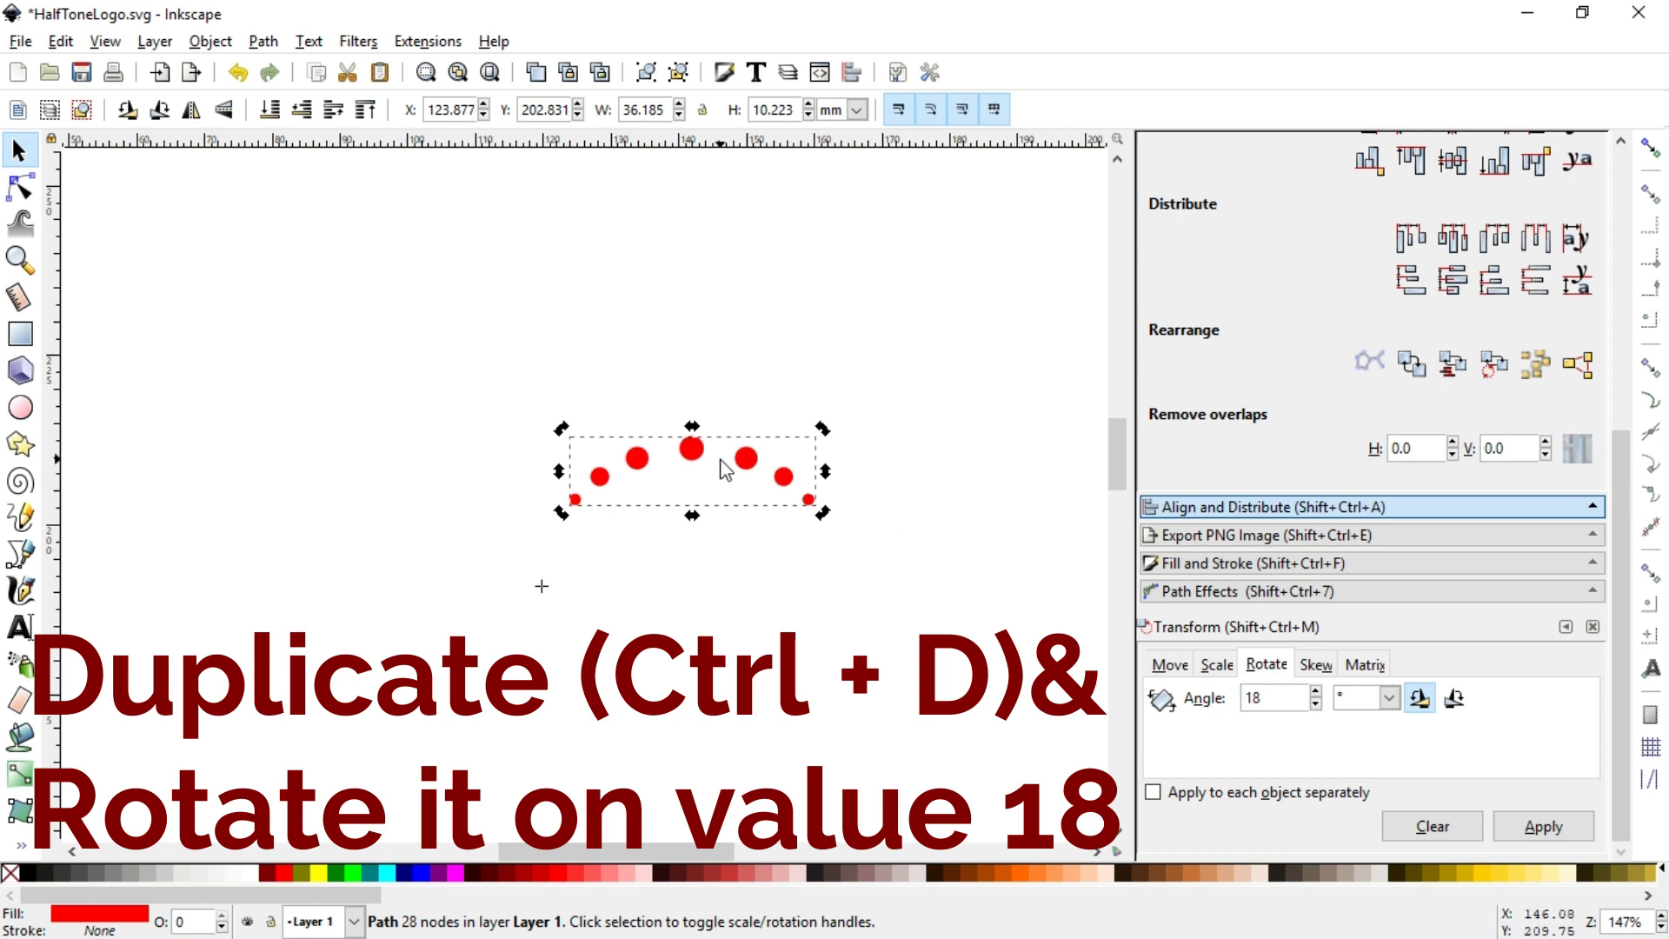
pyautogui.click(1543, 826)
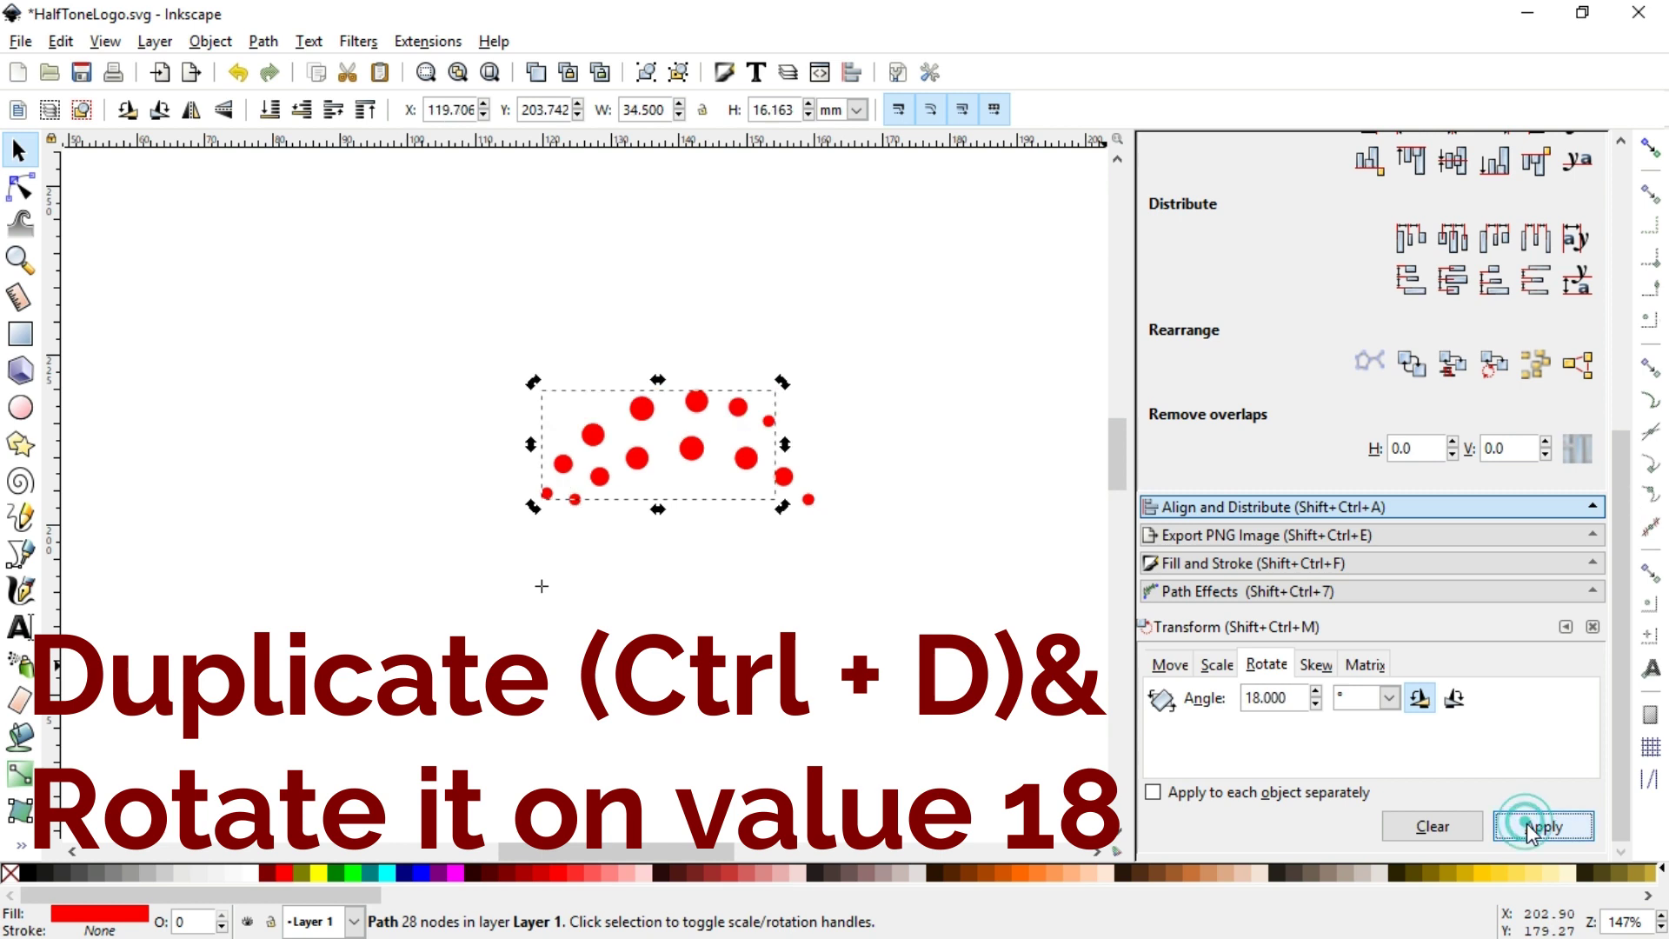
# Add five more duplicates of the dot arc, each rotated a further 18° around the centre
pyautogui.hotkey('ctrl', 'd')
pyautogui.click(1556, 826)
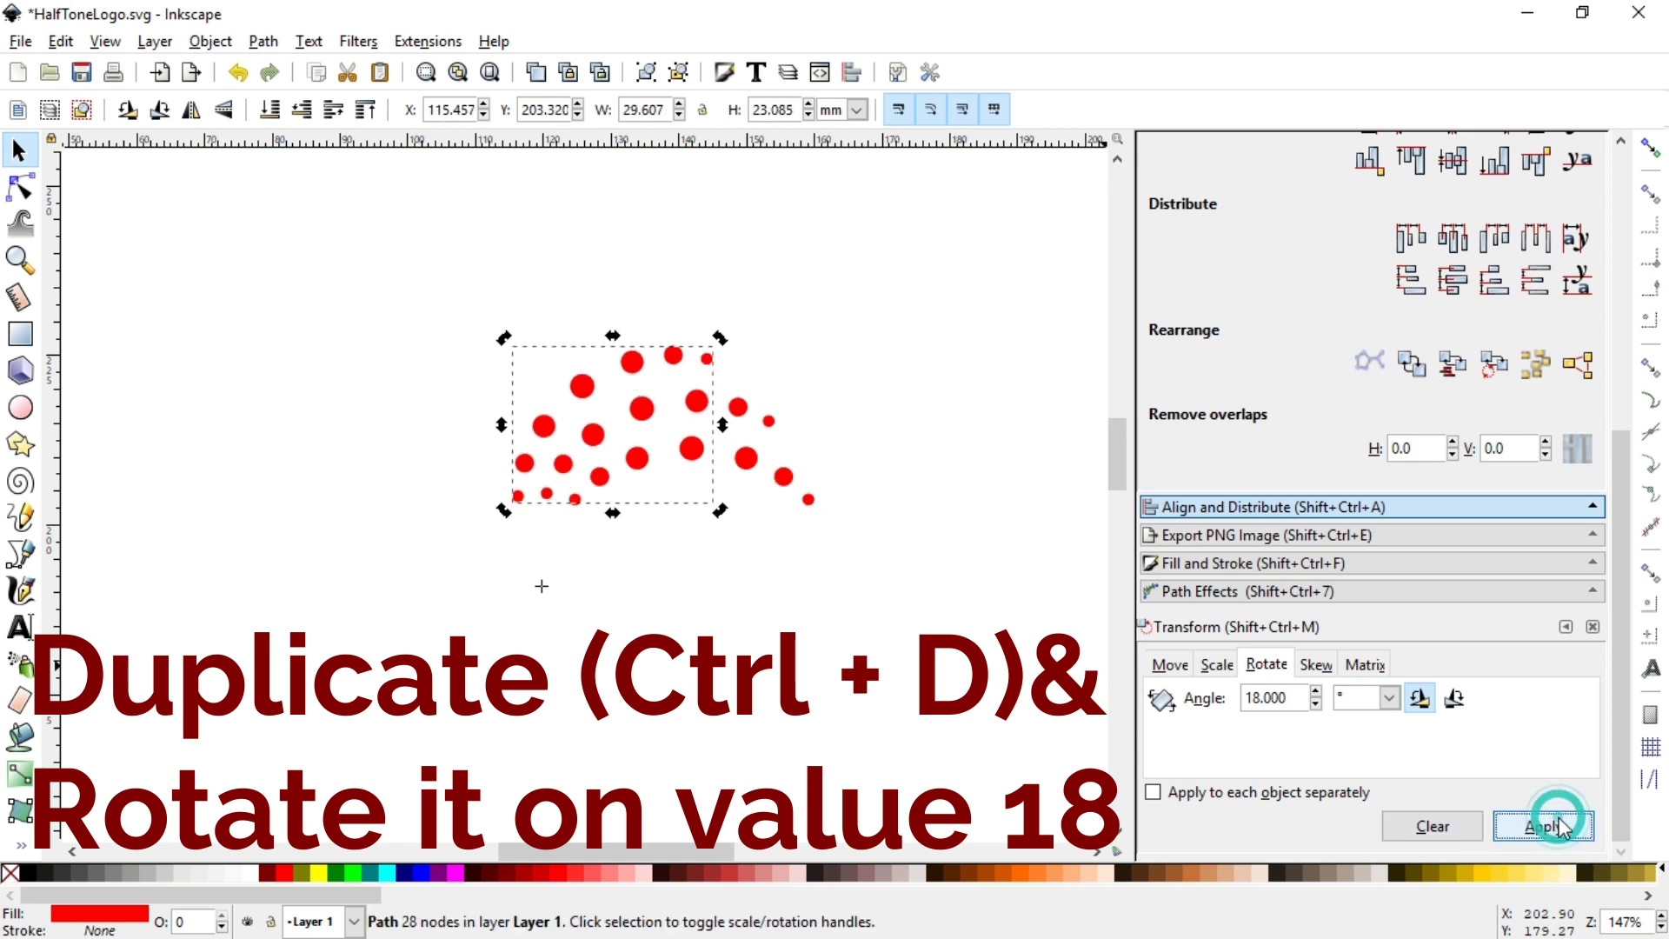
pyautogui.hotkey('ctrl', 'd')
pyautogui.click(1556, 826)
pyautogui.hotkey('ctrl', 'd')
pyautogui.click(1557, 826)
pyautogui.hotkey('ctrl', 'd')
pyautogui.click(1556, 826)
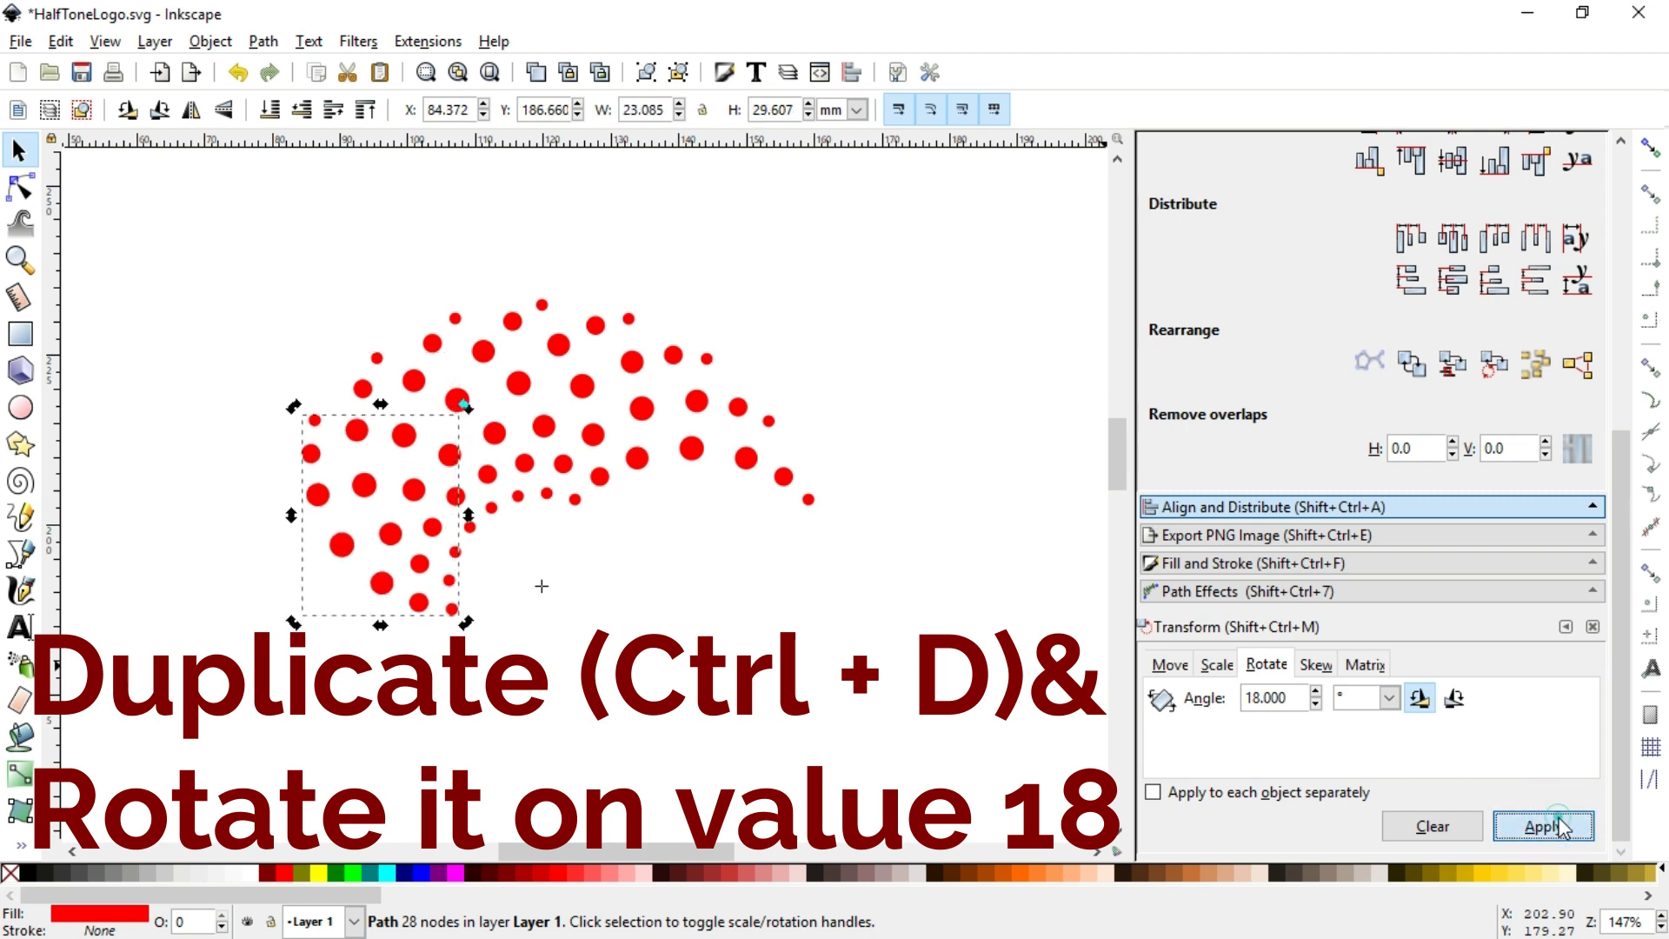
pyautogui.hotkey('ctrl', 'd')
pyautogui.click(1556, 825)
# Add the last five 18° rotated copies to close the red dot ring, then deselect
pyautogui.hotkey('ctrl', 'd')
pyautogui.click(1558, 828)
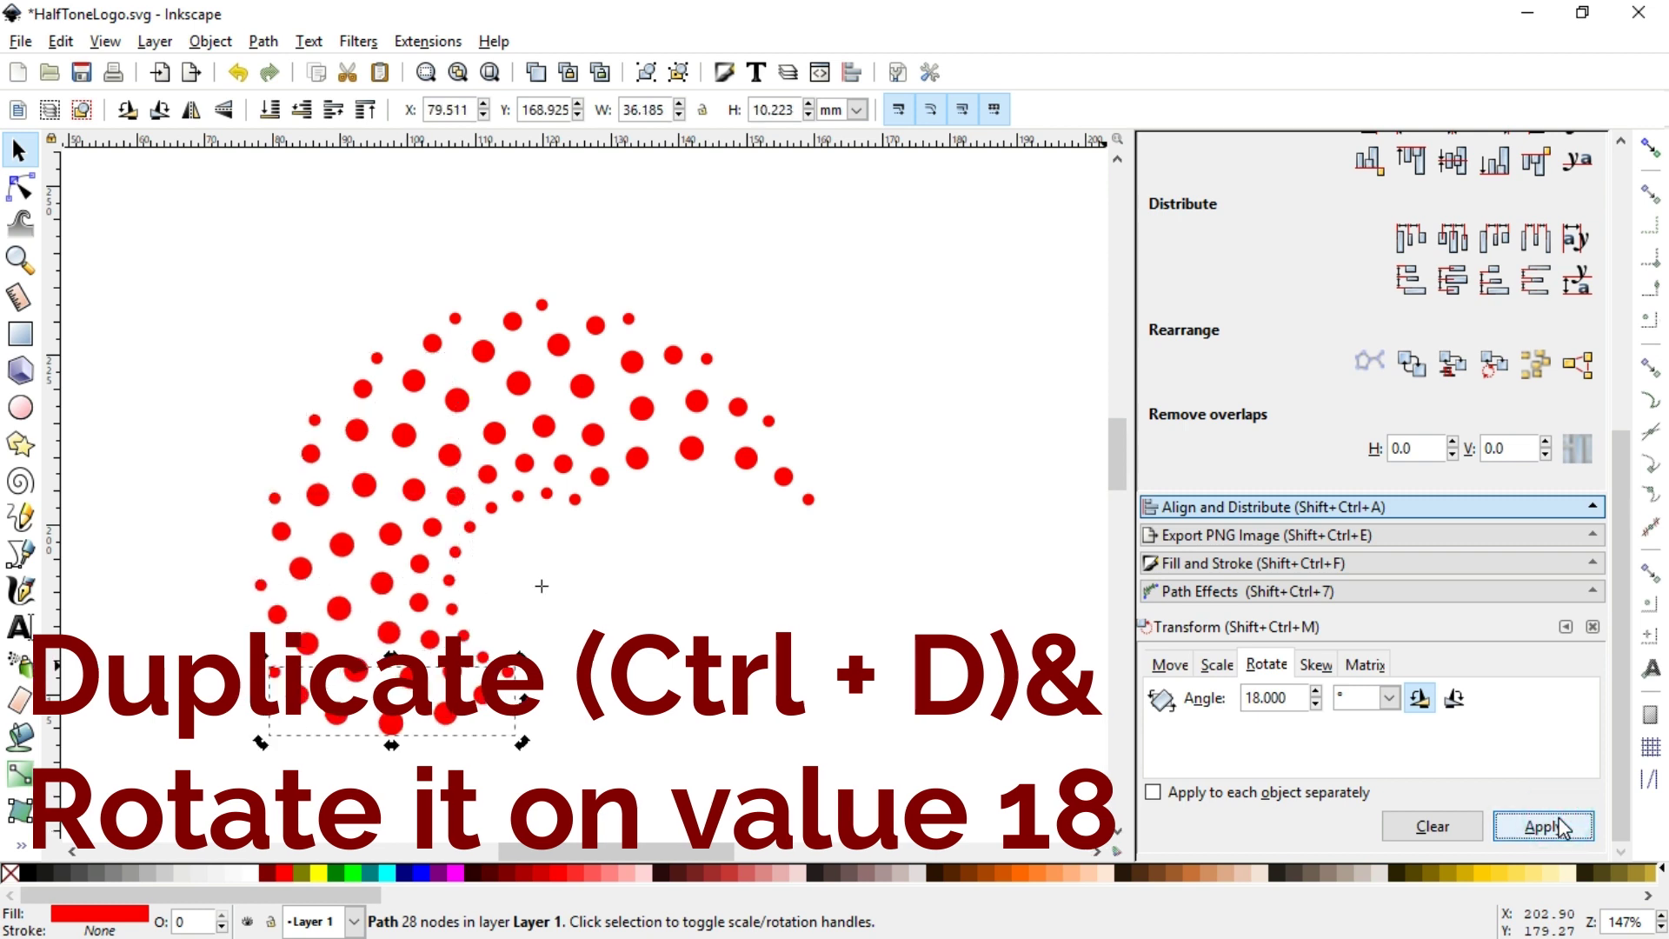
pyautogui.hotkey('ctrl', 'd')
pyautogui.hotkey('ctrl', 'd')
pyautogui.click(1559, 826)
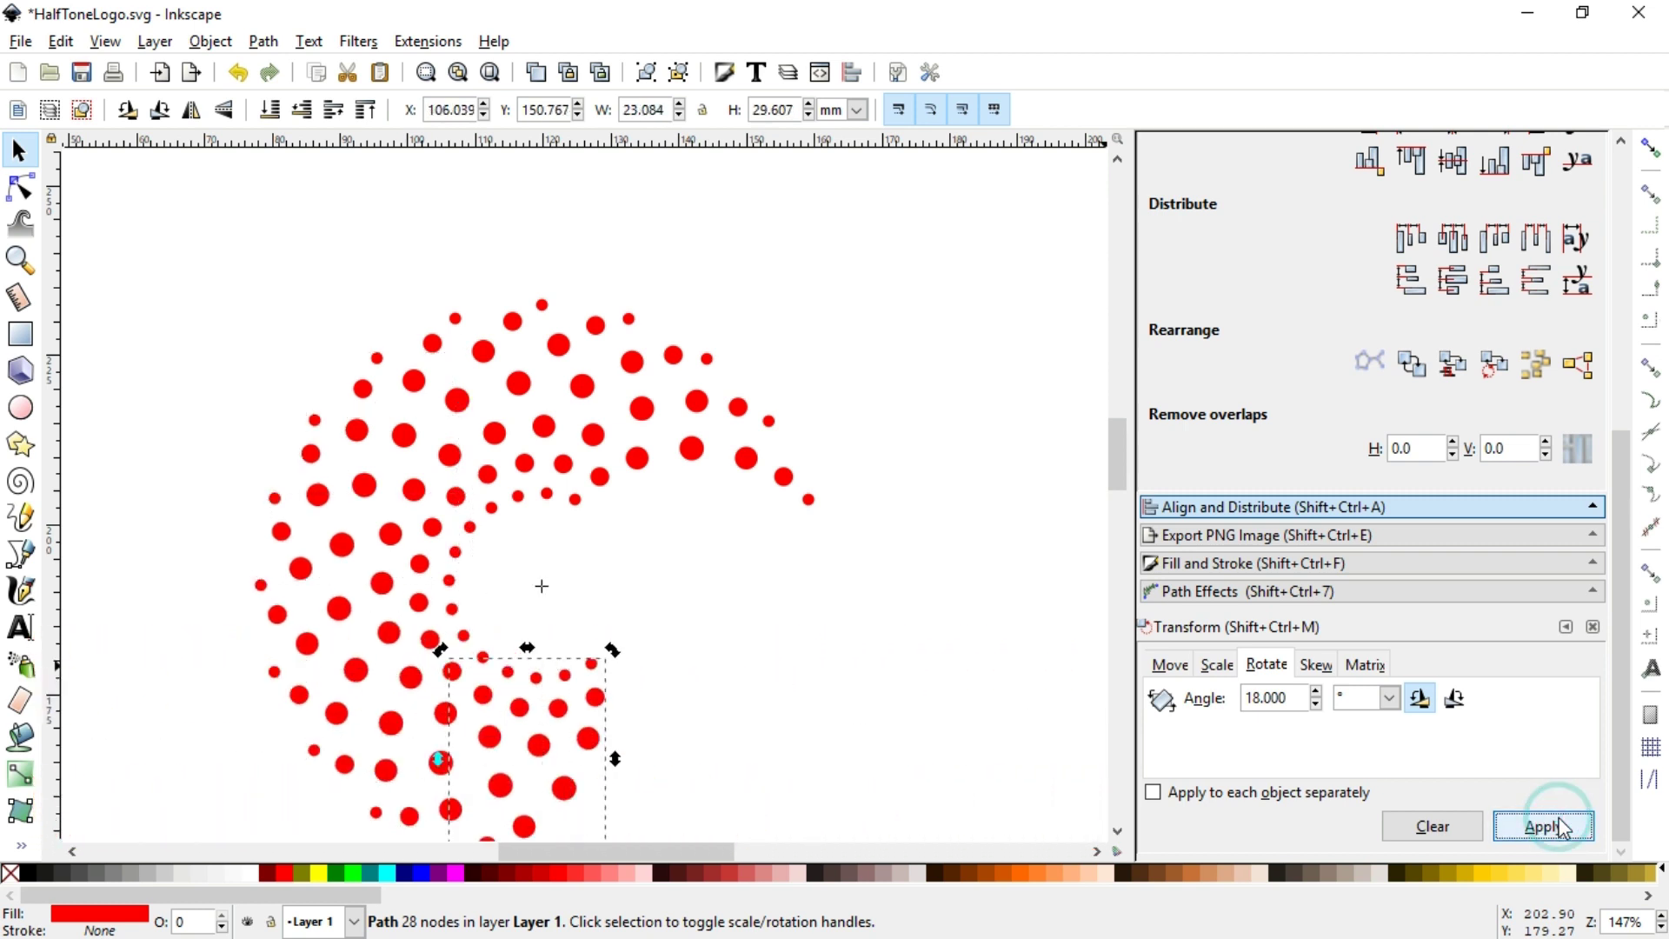
pyautogui.hotkey('ctrl', 'd')
pyautogui.hotkey('ctrl', 'd')
pyautogui.click(1559, 828)
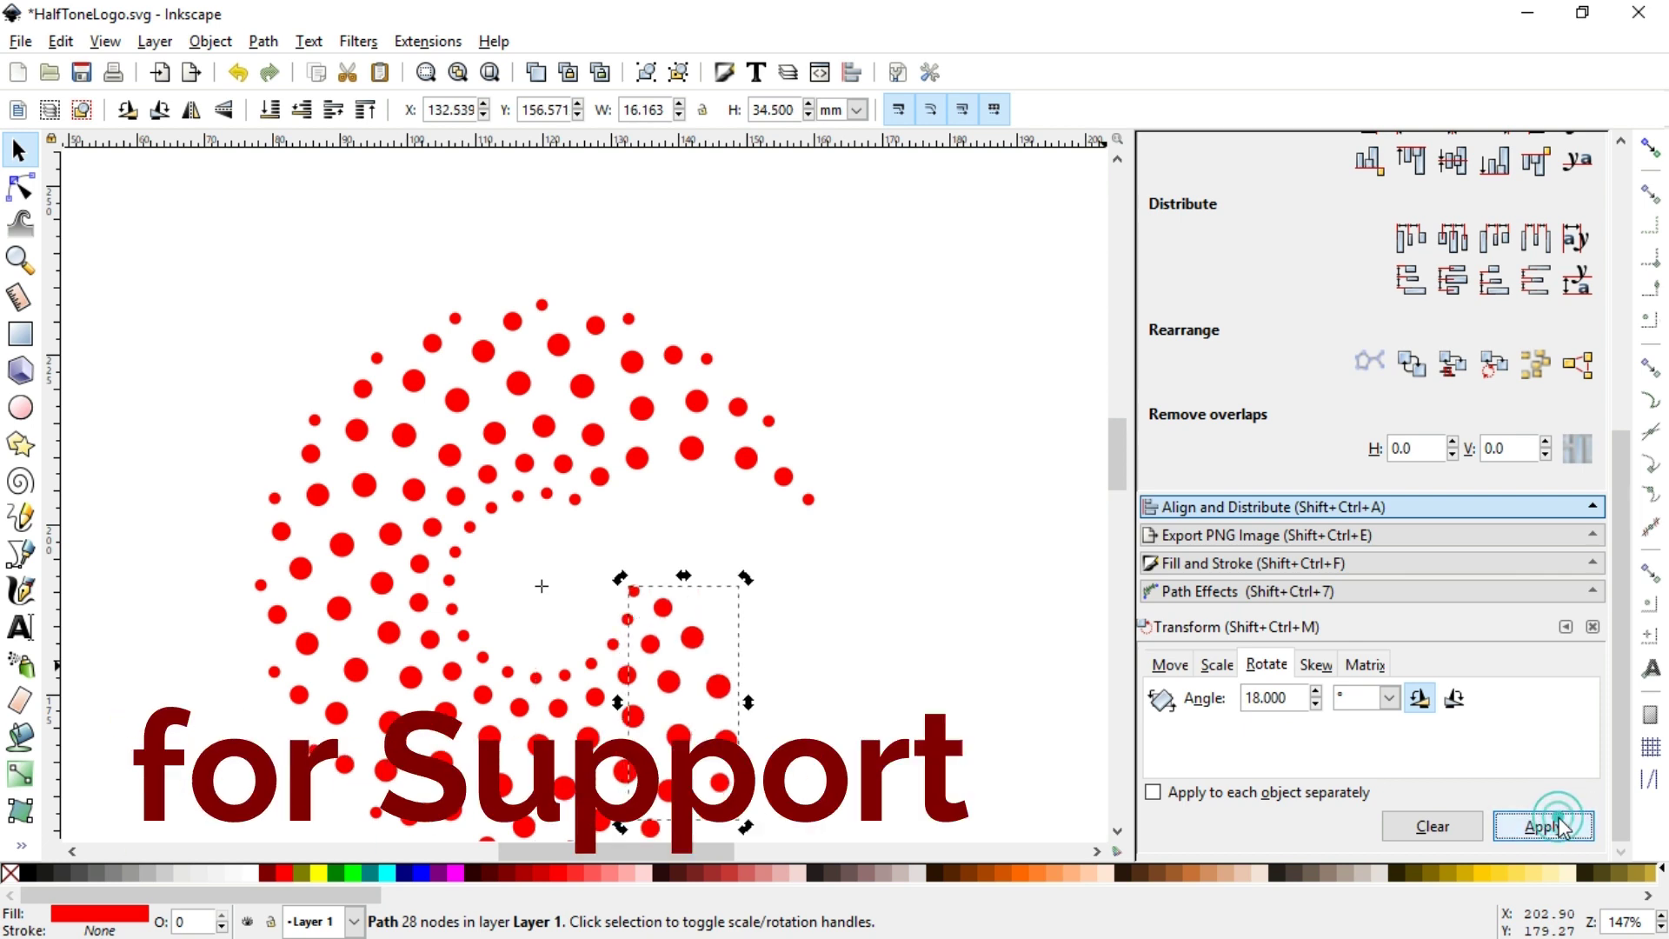
pyautogui.hotkey('ctrl', 'd')
pyautogui.click(1559, 827)
pyautogui.hotkey('ctrl', 'd')
pyautogui.click(1558, 828)
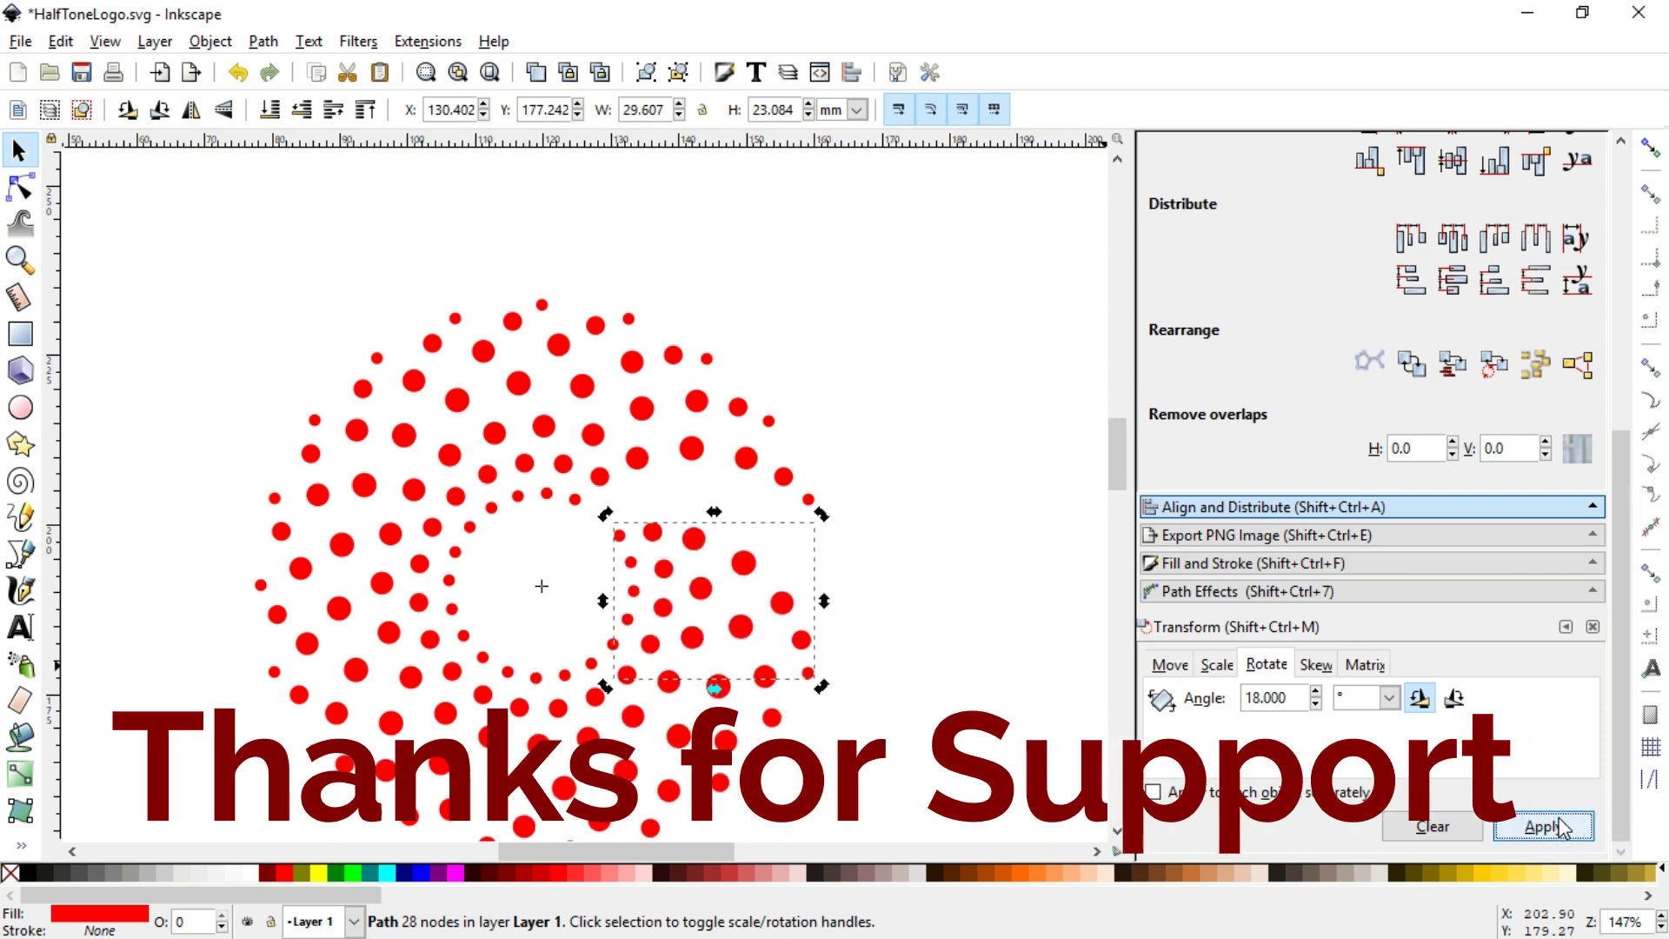
pyautogui.click(912, 315)
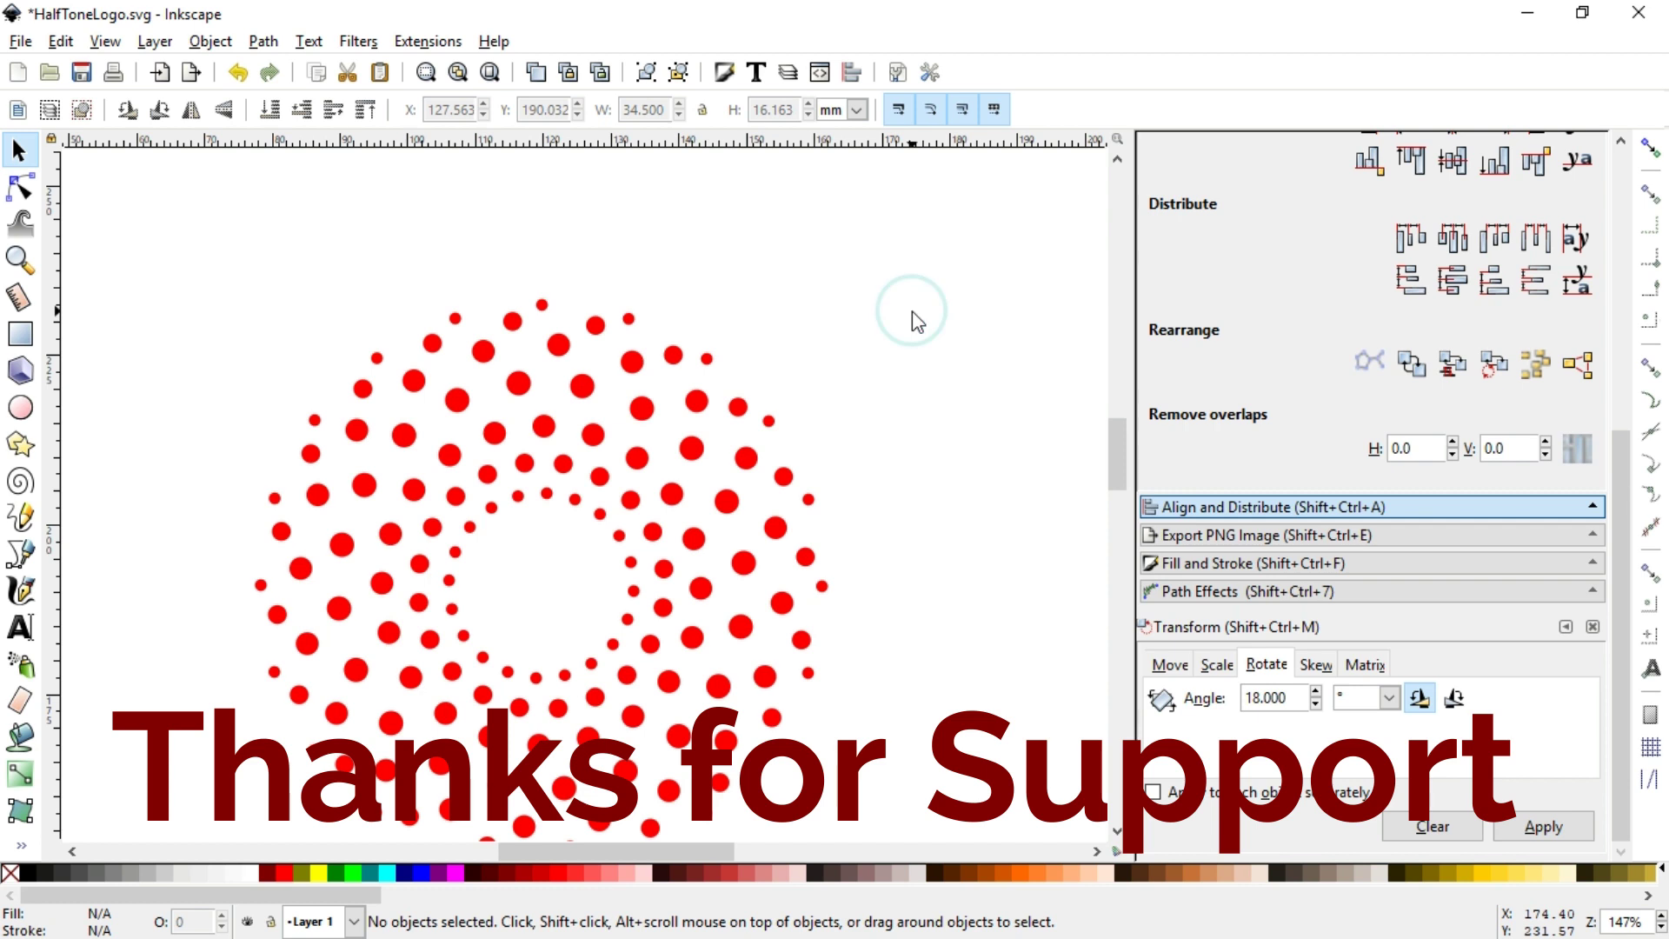
# Zoom out to frame the whole ring and save the logo as HalfToneLogo.svg
pyautogui.press('-')
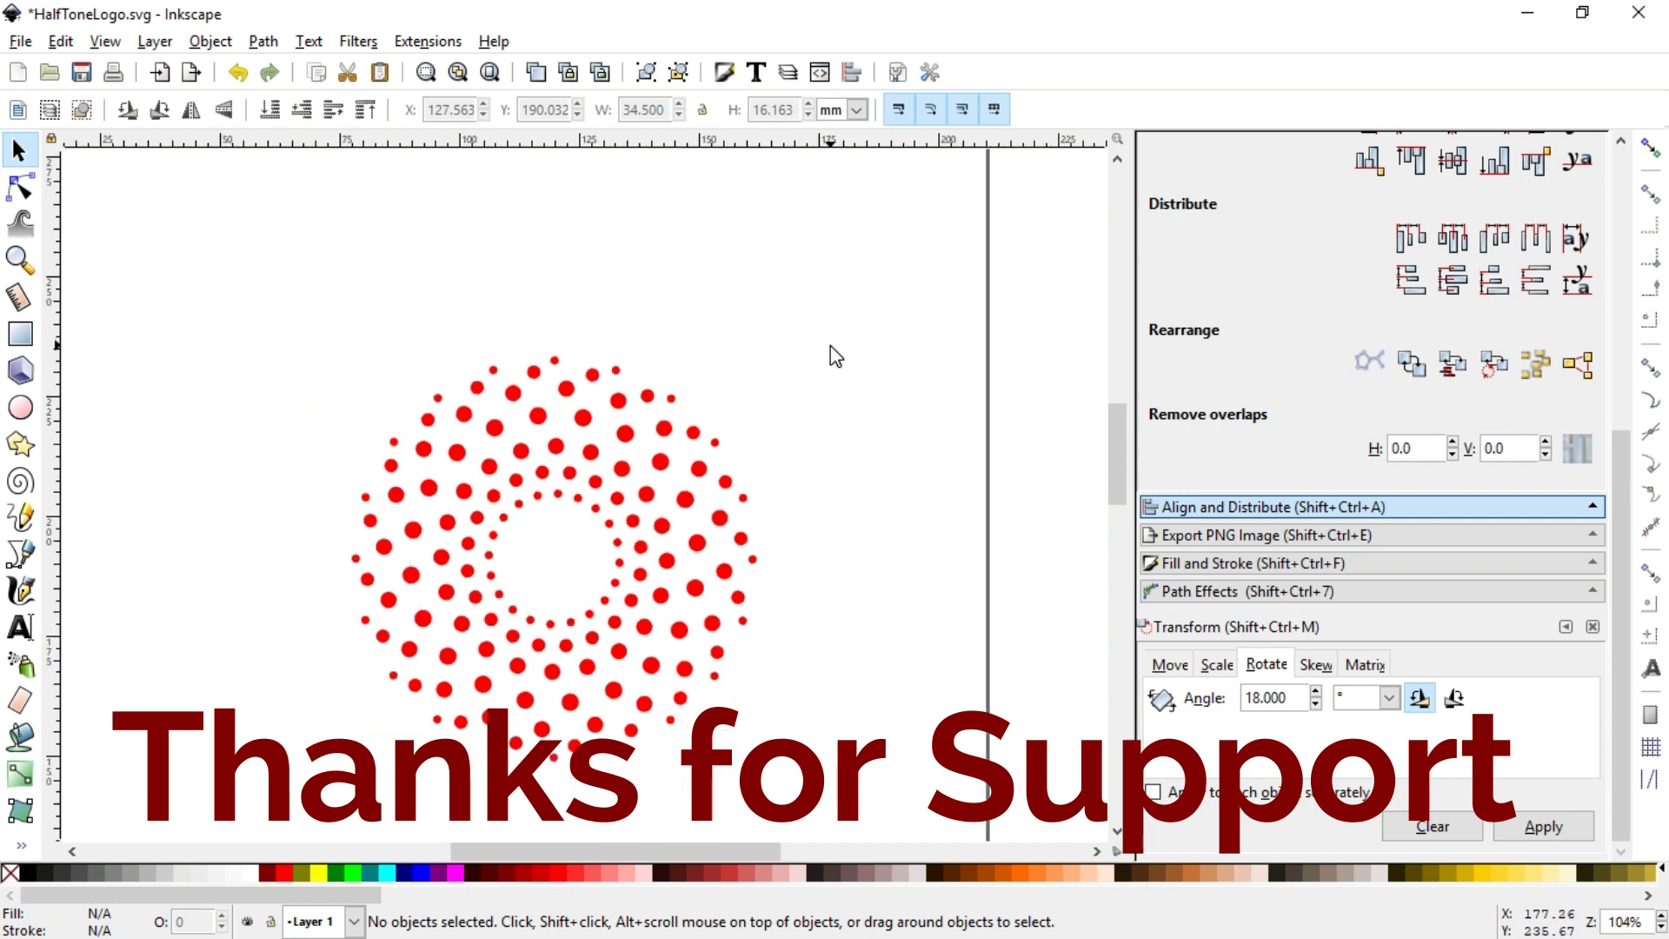
pyautogui.moveTo(1117, 447); pyautogui.dragTo(1120, 461)
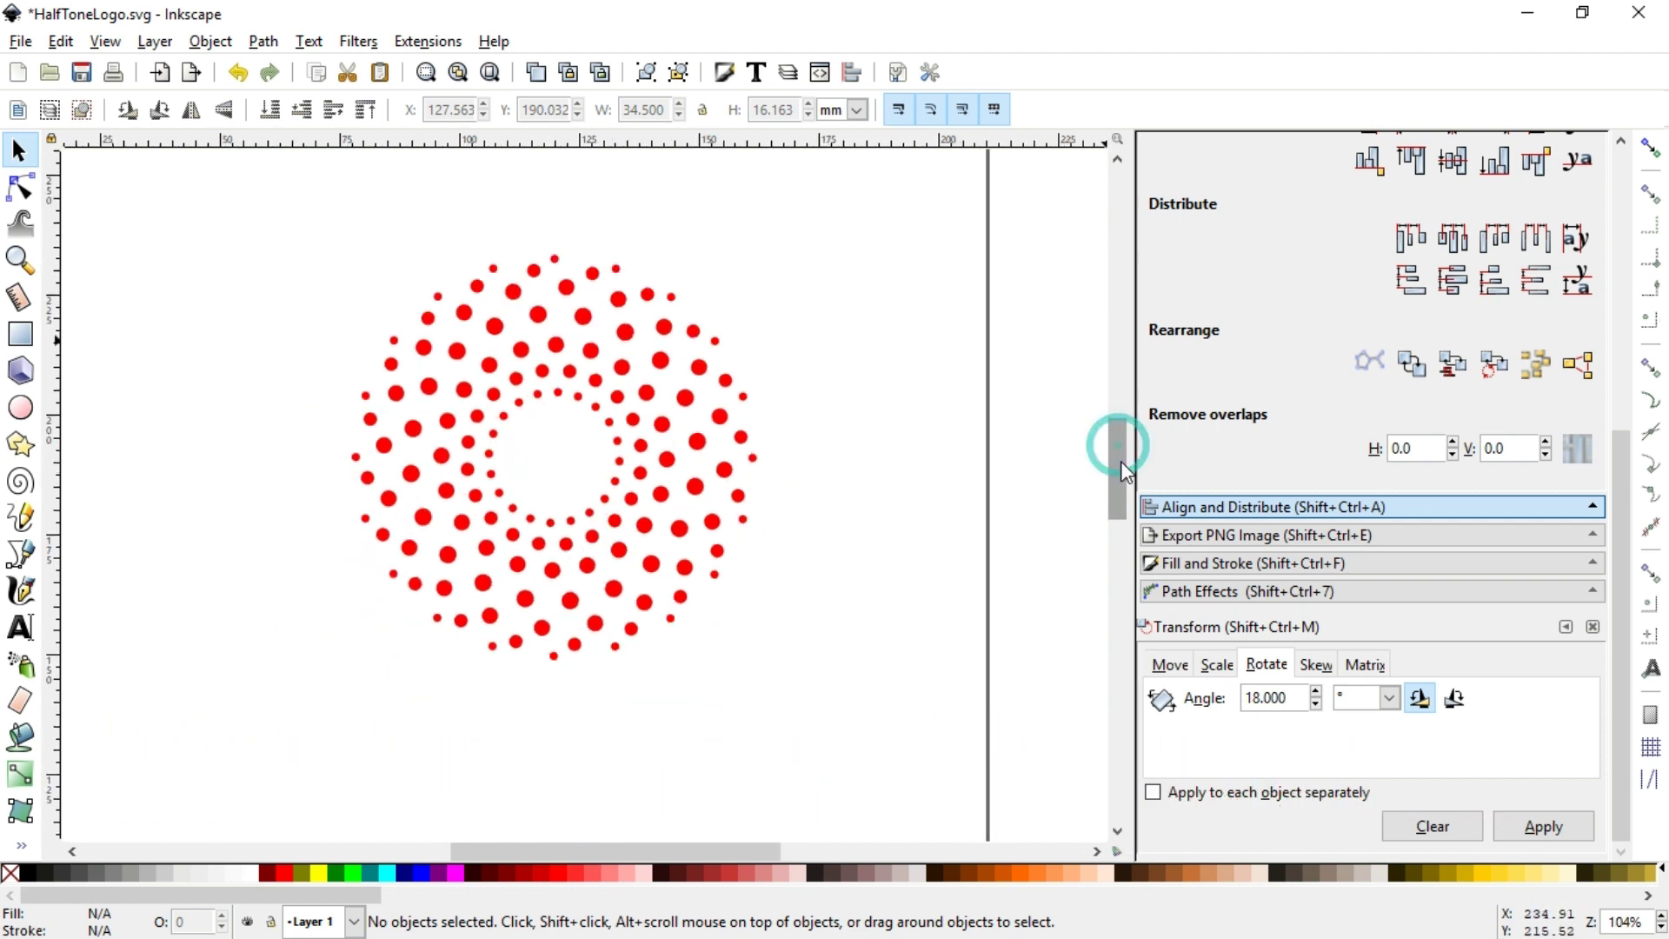
pyautogui.hotkey('ctrl', 's')
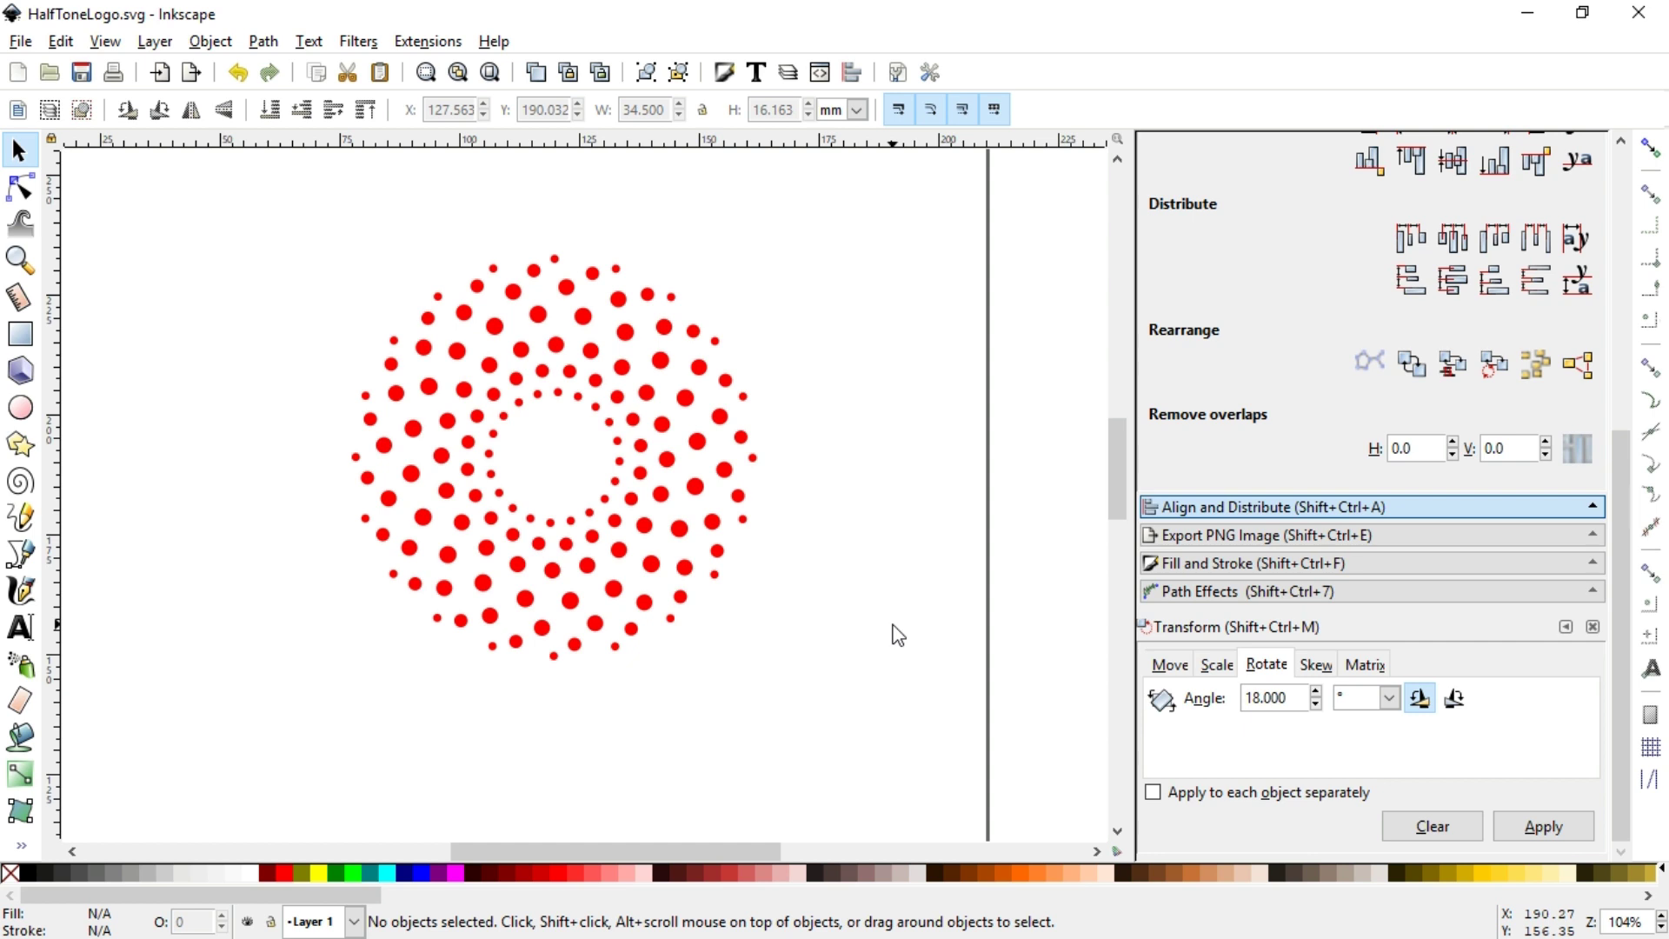